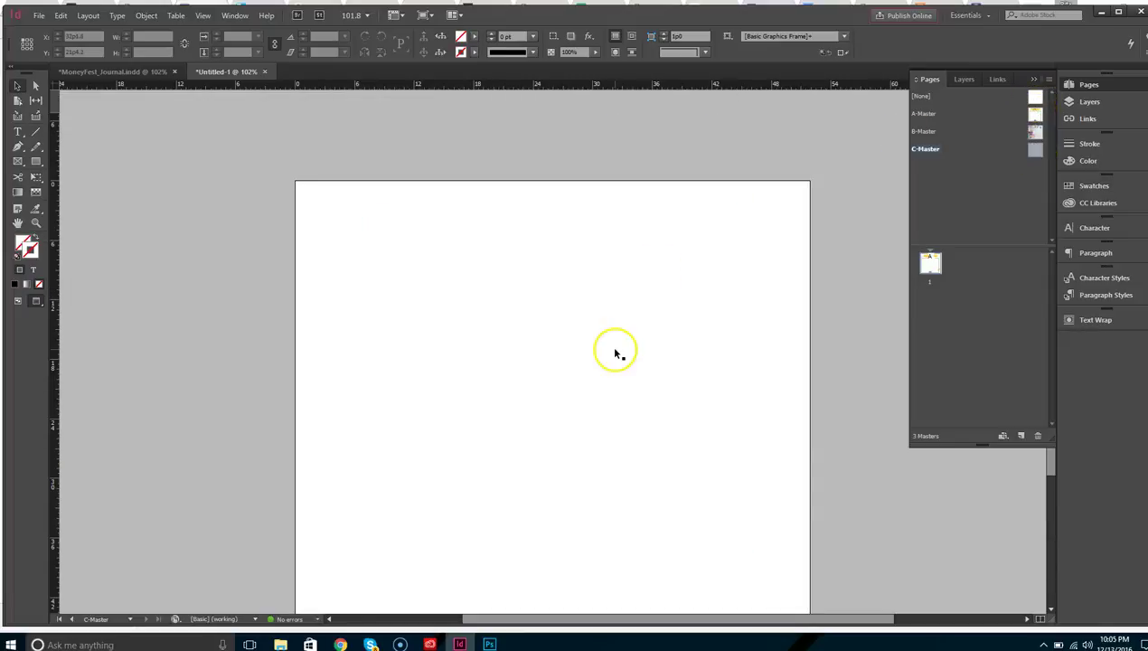
- Add a text frame about 4p4 by 2p6 containing 1 below the main frame's lower right corner on C-Master
{"action": "left_click", "coordinate": [649, 262]}
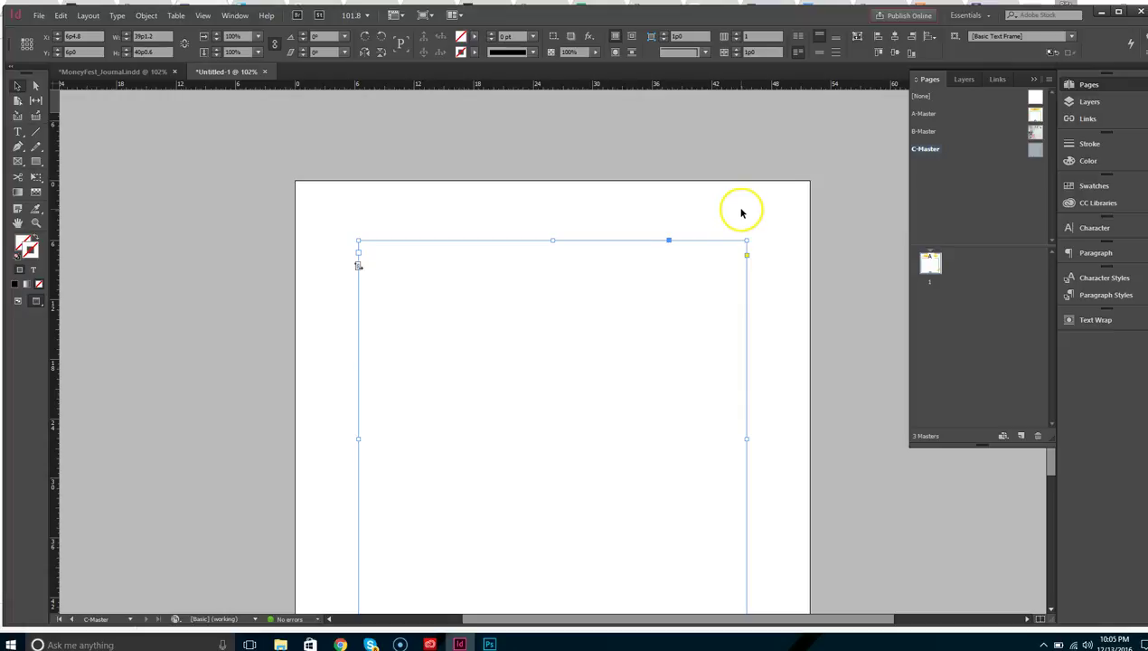
{"action": "scroll", "coordinate": [802, 521], "scroll_direction": "down", "scroll_amount": 3}
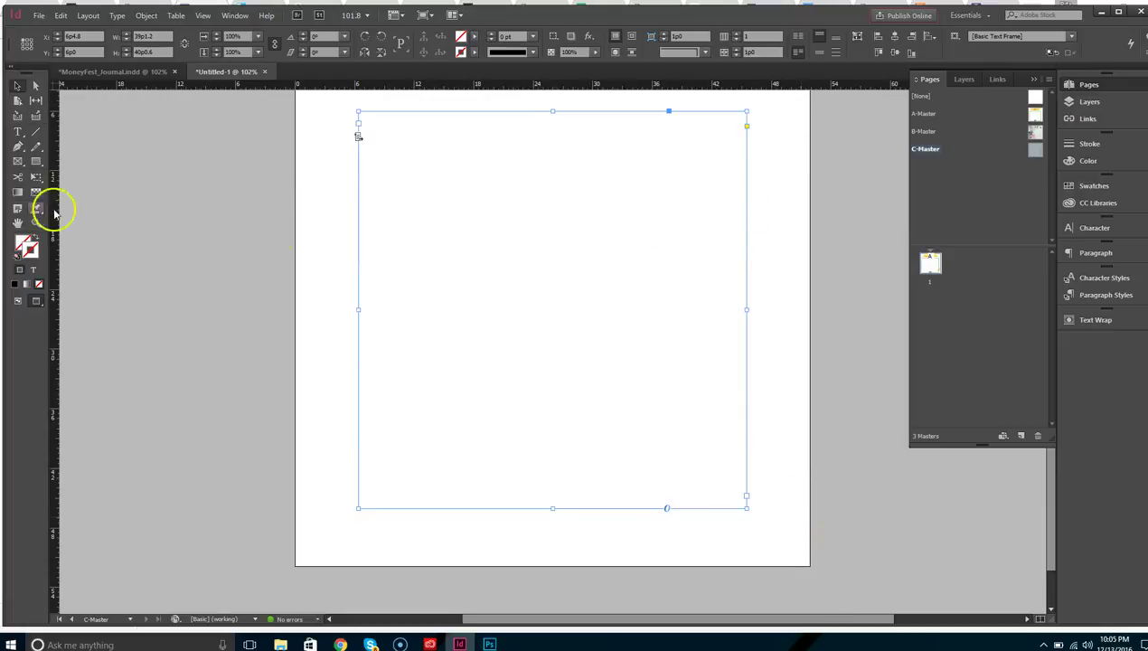
{"action": "left_click", "coordinate": [18, 133]}
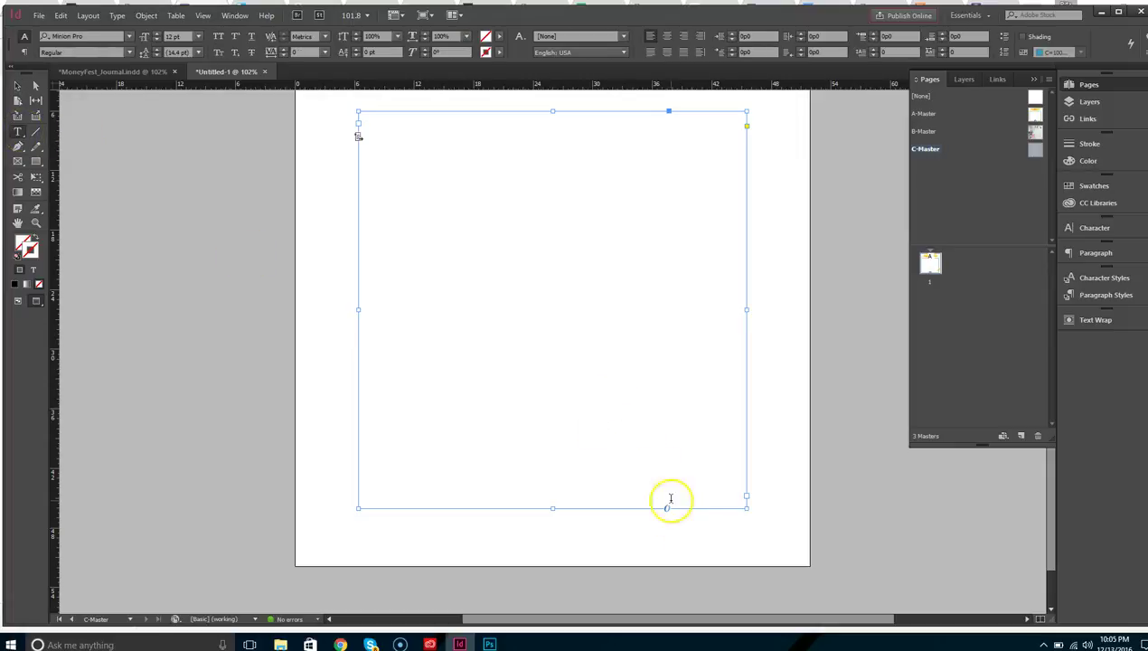
{"action": "left_click_drag", "start_coordinate": [703, 516], "coordinate": [745, 540]}
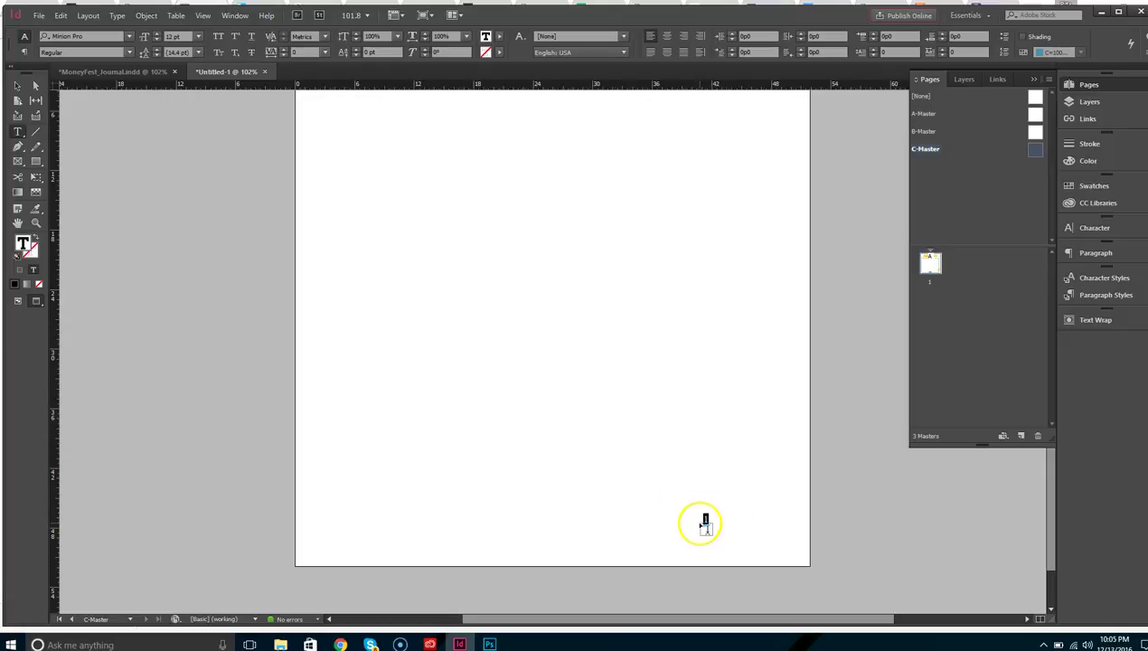
- Set the placeholder number's font to Lato Black and align it to the right of its frame
{"action": "left_click", "coordinate": [93, 36]}
{"action": "type", "text": "lato"}
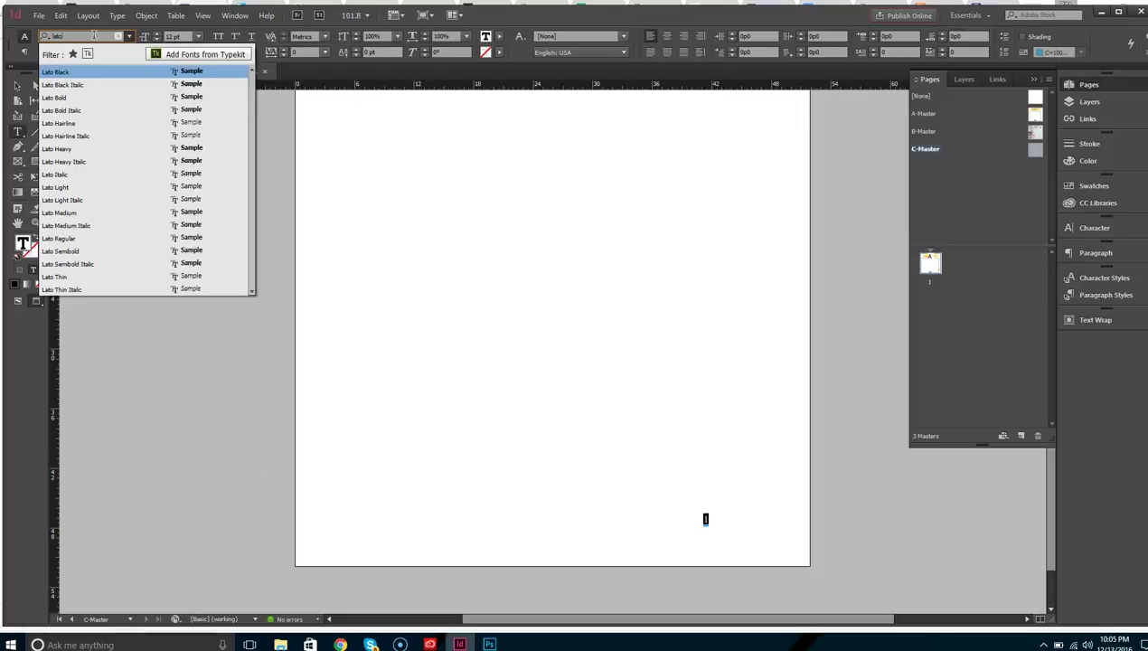
{"action": "key", "text": "Return"}
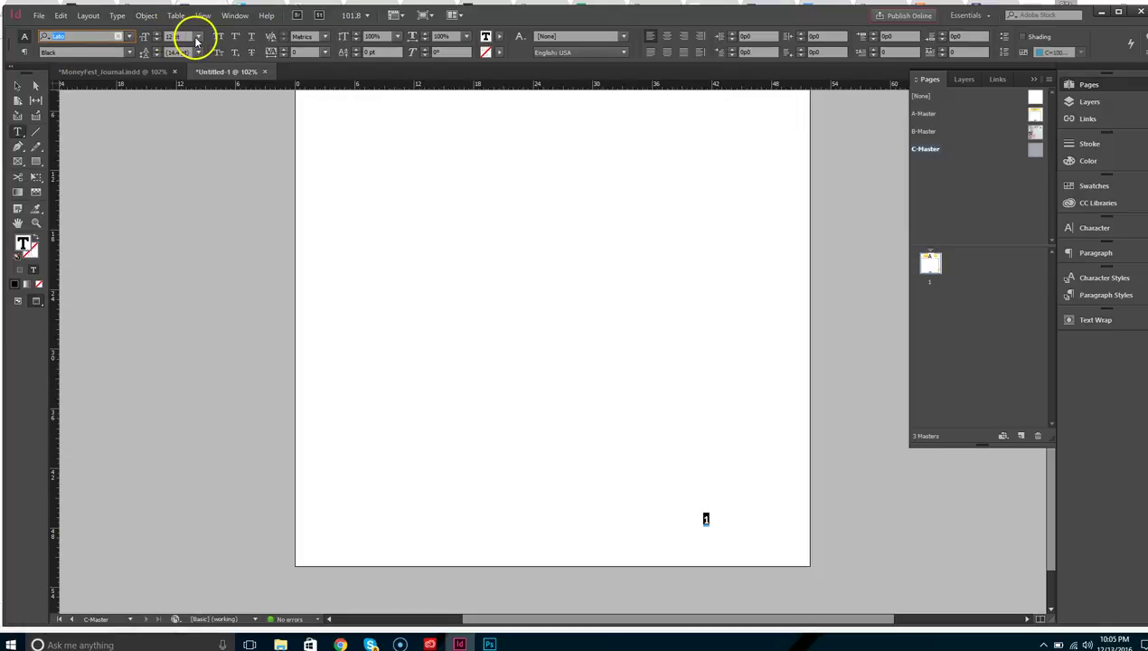
{"action": "left_click", "coordinate": [684, 36]}
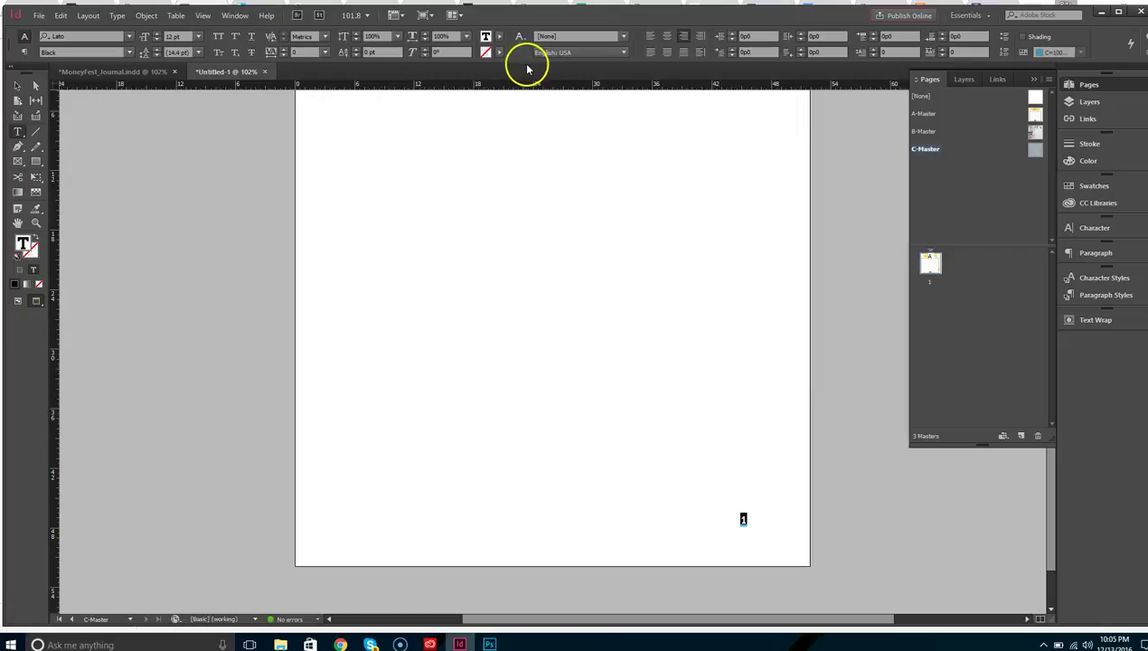
{"action": "left_click", "coordinate": [683, 37]}
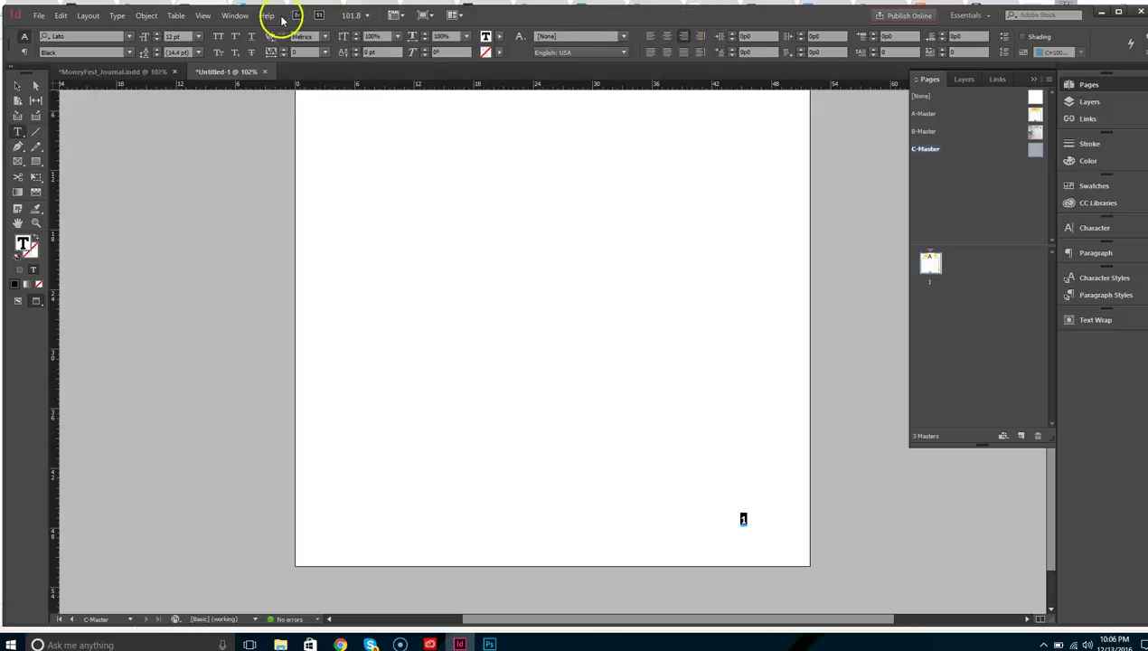
- Replace the selected placeholder number with the Current Page Number marker
{"action": "left_click", "coordinate": [118, 15]}
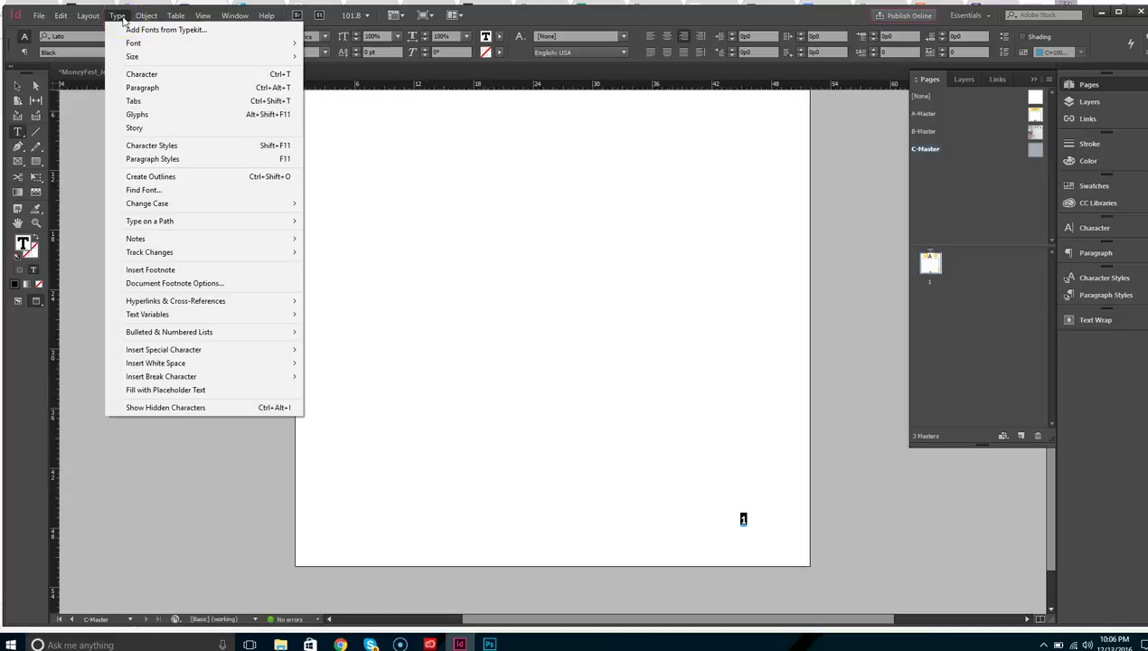
{"action": "mouse_move", "coordinate": [271, 351]}
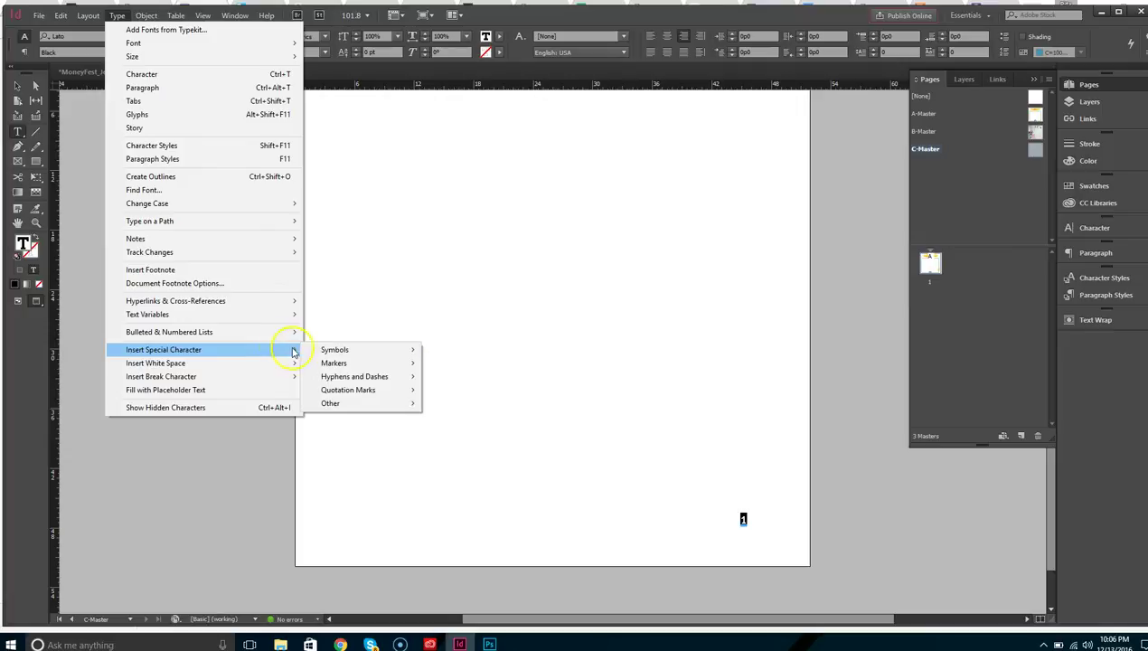
{"action": "mouse_move", "coordinate": [359, 363]}
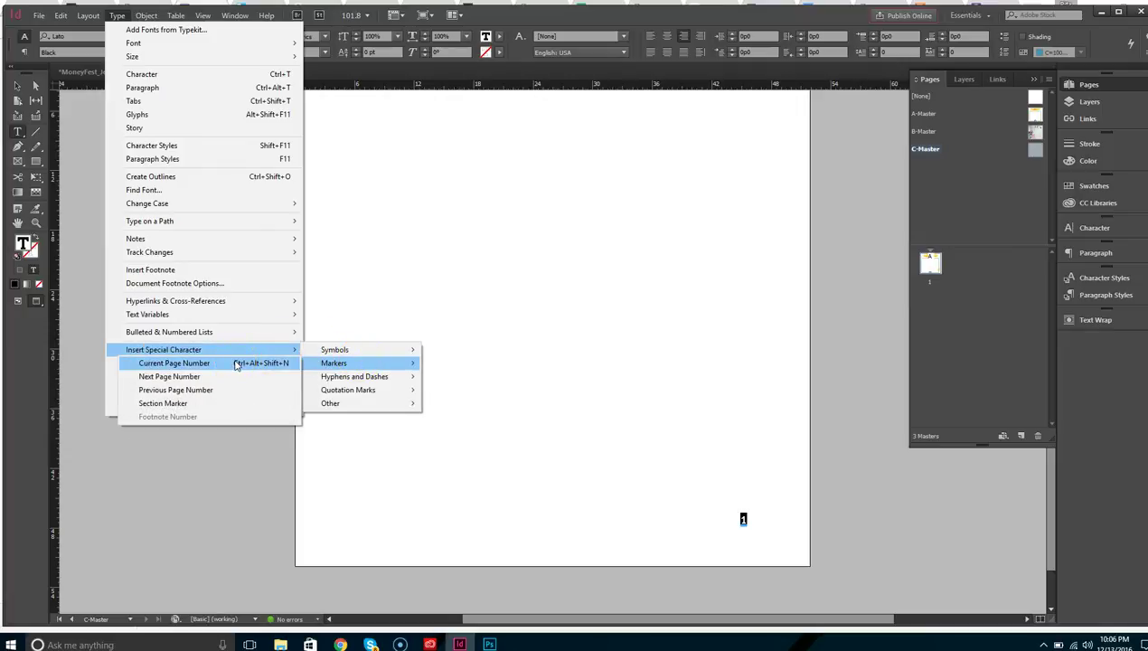
{"action": "left_click", "coordinate": [236, 365]}
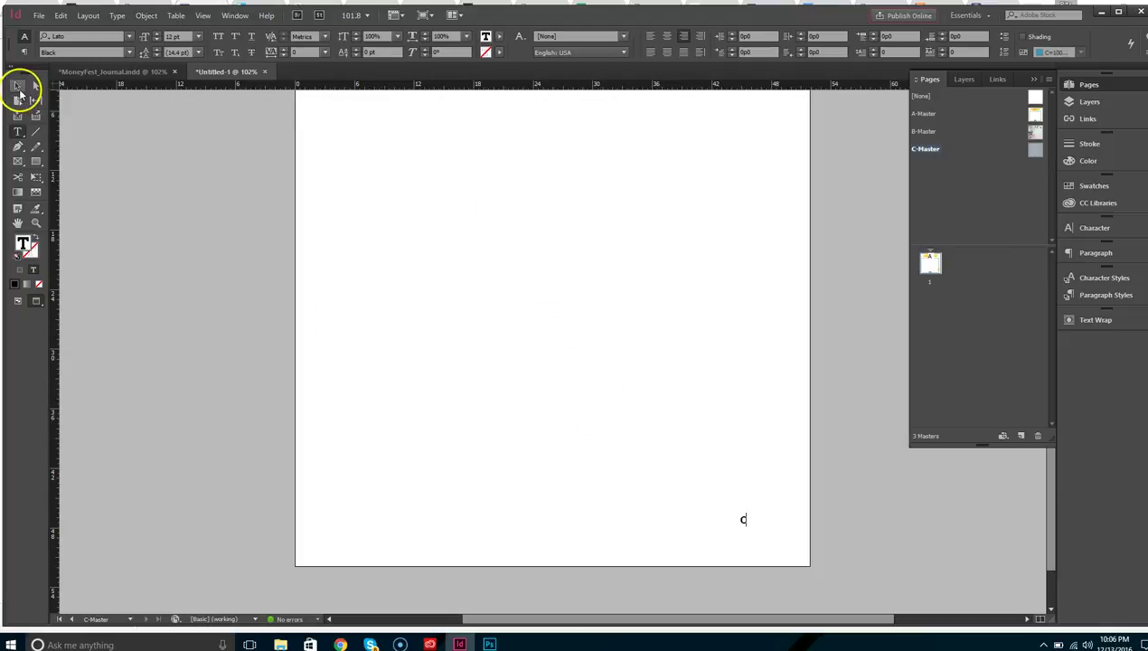
- Move the page number frame to the horizontal middle of the page's lower margin and centre-align its text
{"action": "left_click", "coordinate": [19, 90]}
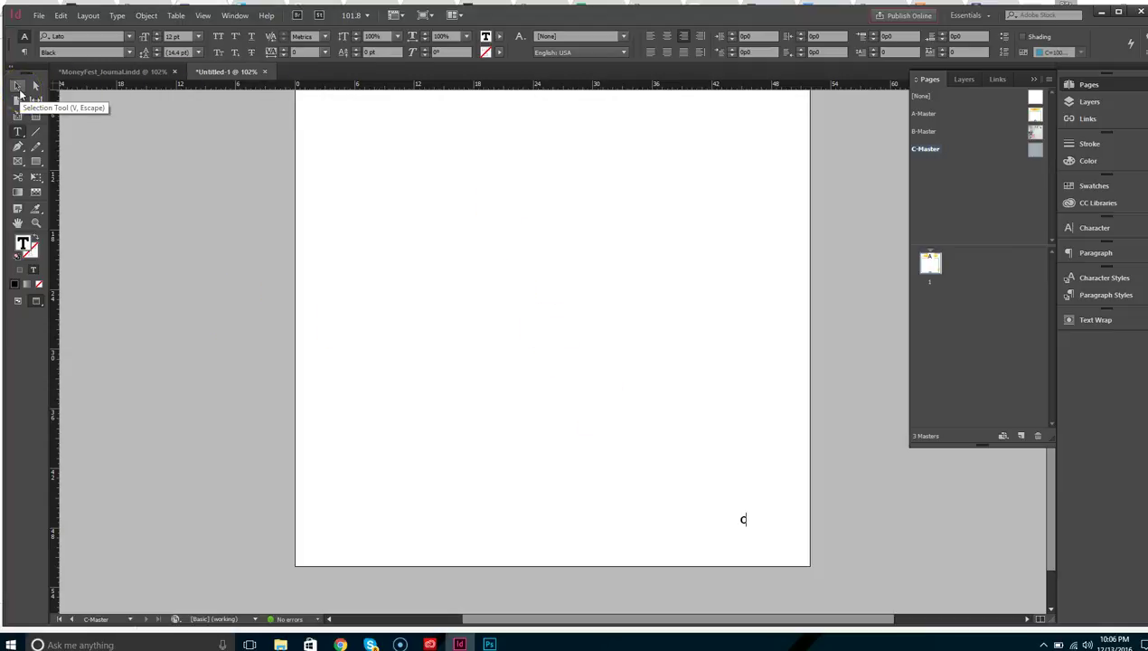
{"action": "left_click", "coordinate": [19, 90]}
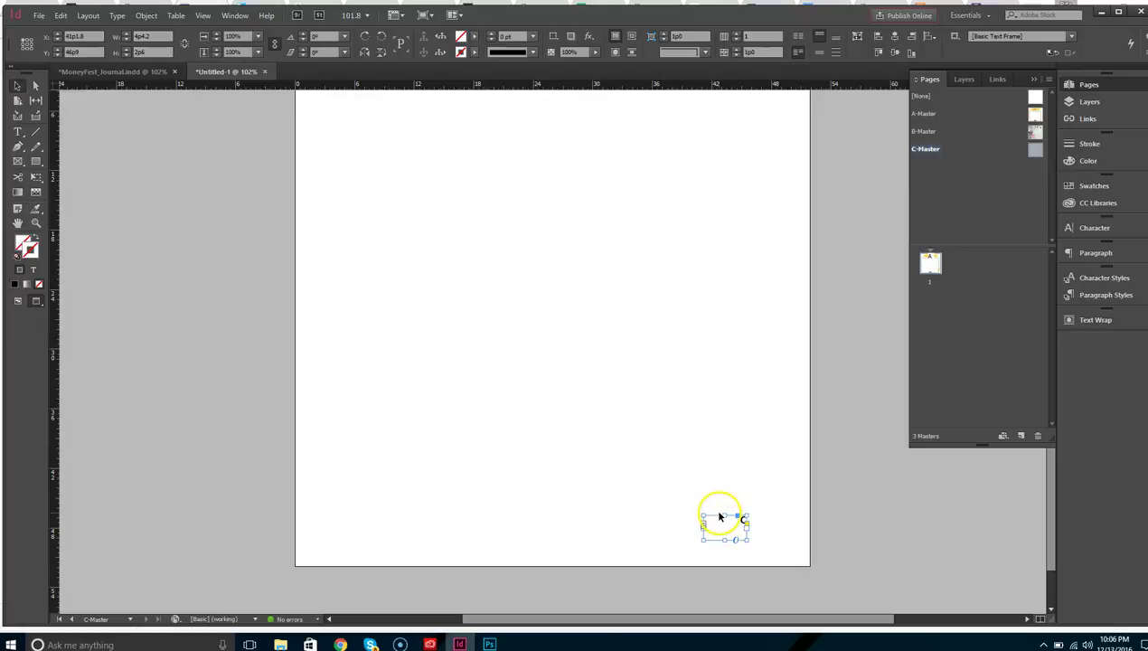
{"action": "left_click_drag", "start_coordinate": [721, 518], "coordinate": [584, 522]}
{"action": "double_click", "coordinate": [556, 522]}
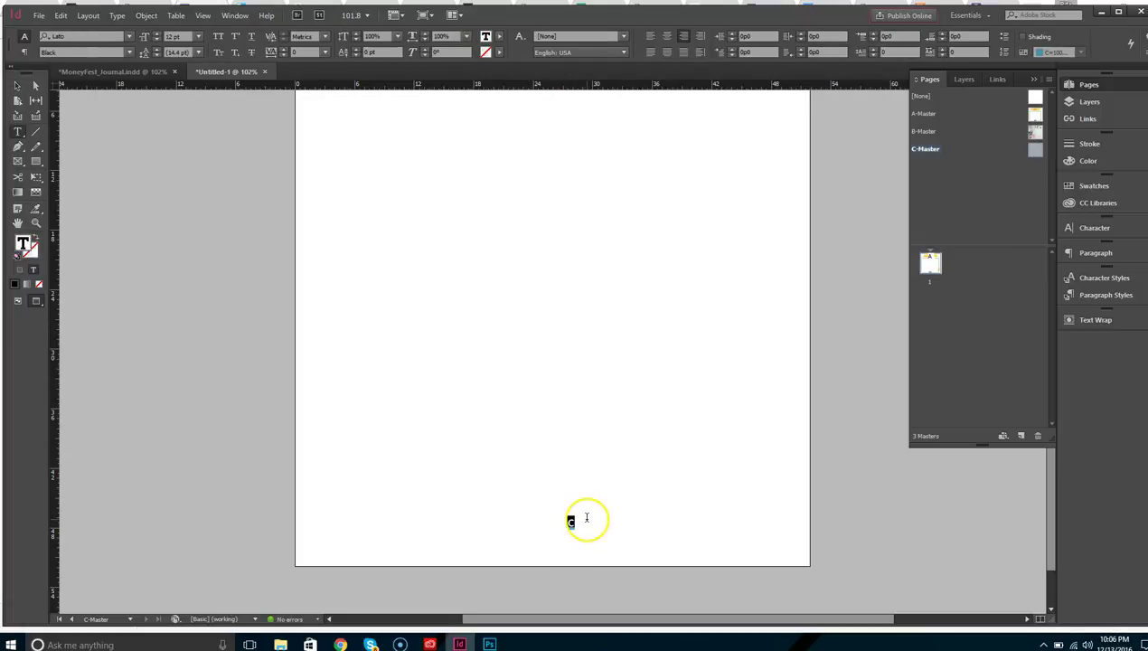
{"action": "left_click", "coordinate": [667, 36]}
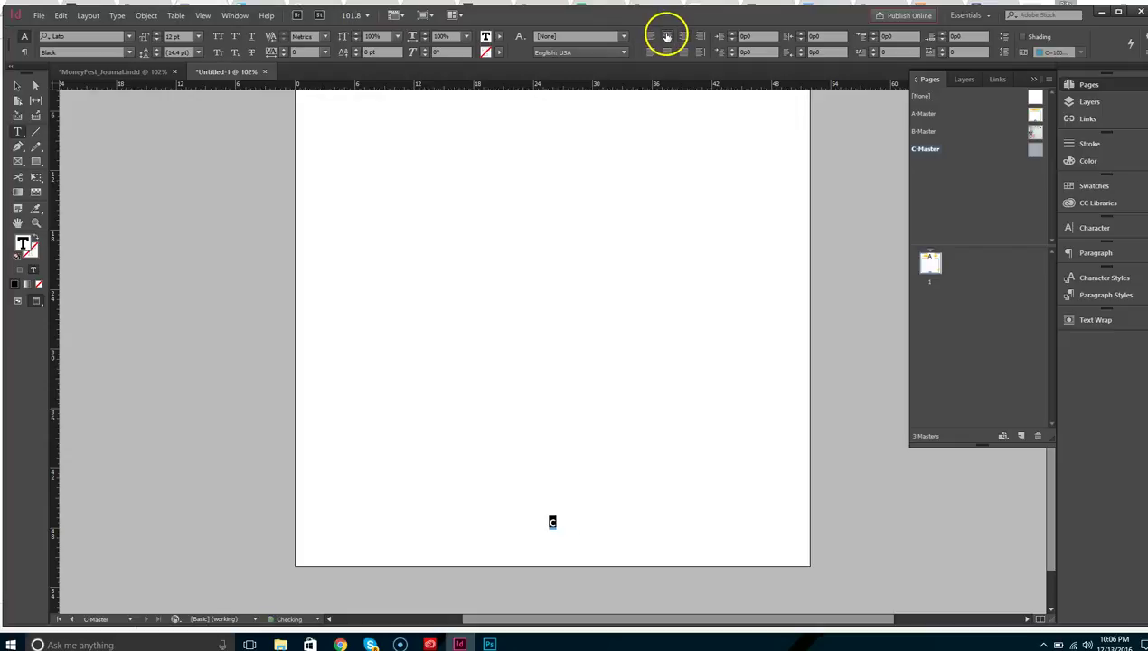
{"action": "left_click", "coordinate": [241, 230]}
{"action": "left_click", "coordinate": [17, 85]}
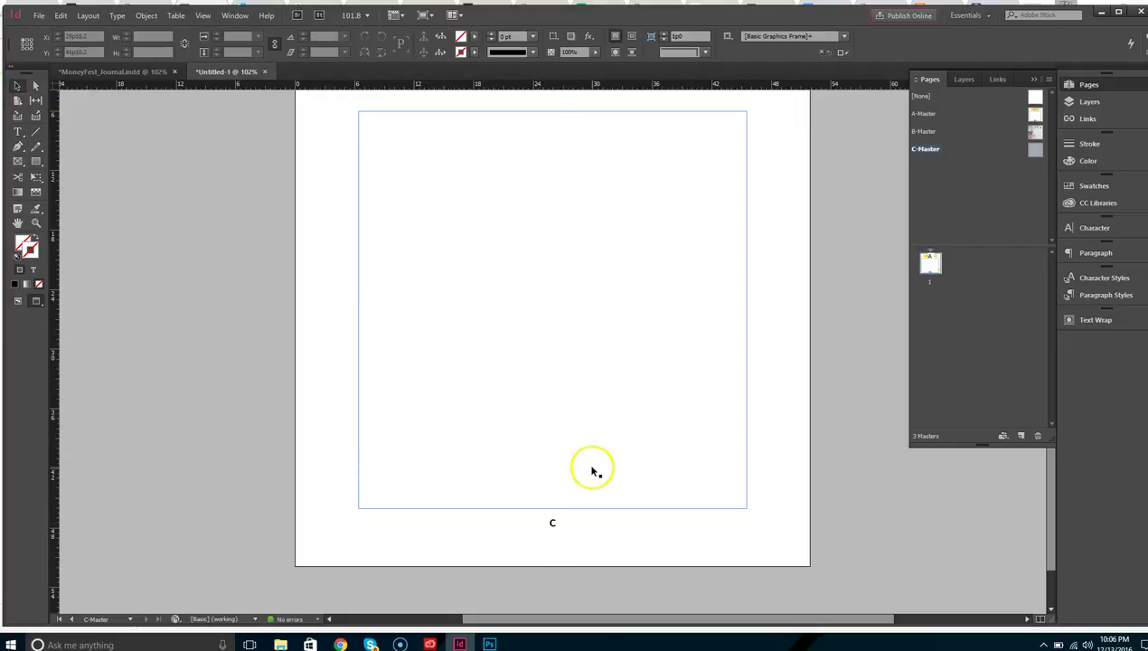
- Draw a horizontal line about 4p4 long just above the page number and give it a 0.5 pt stroke
{"action": "left_click", "coordinate": [592, 470]}
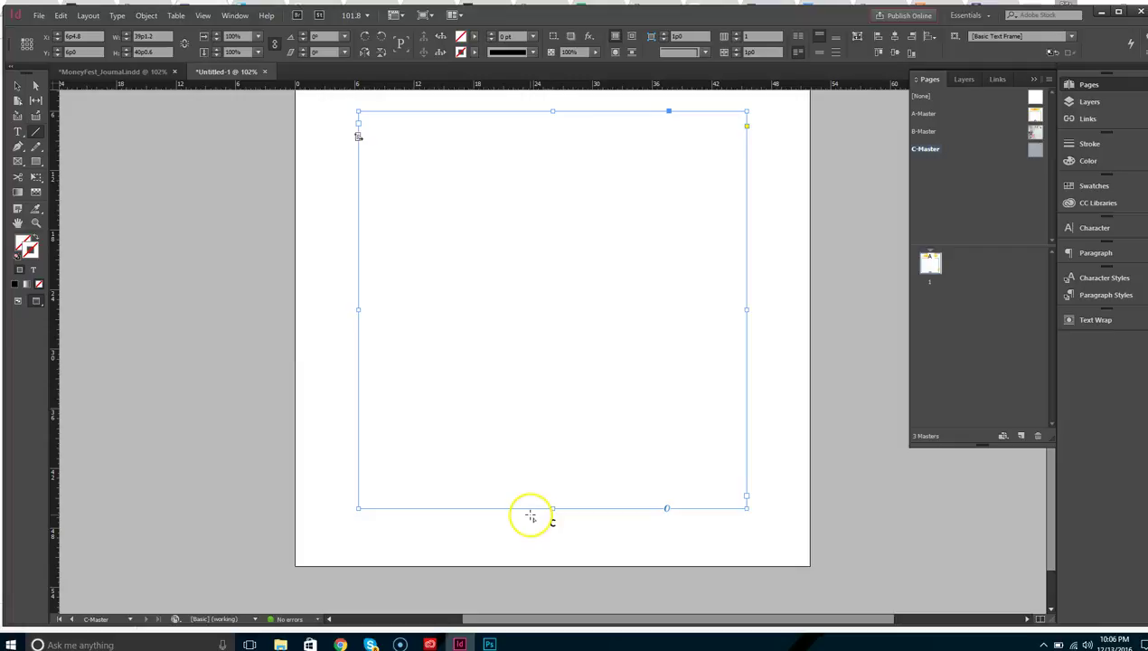
{"action": "left_click_drag", "start_coordinate": [531, 516], "coordinate": [576, 518]}
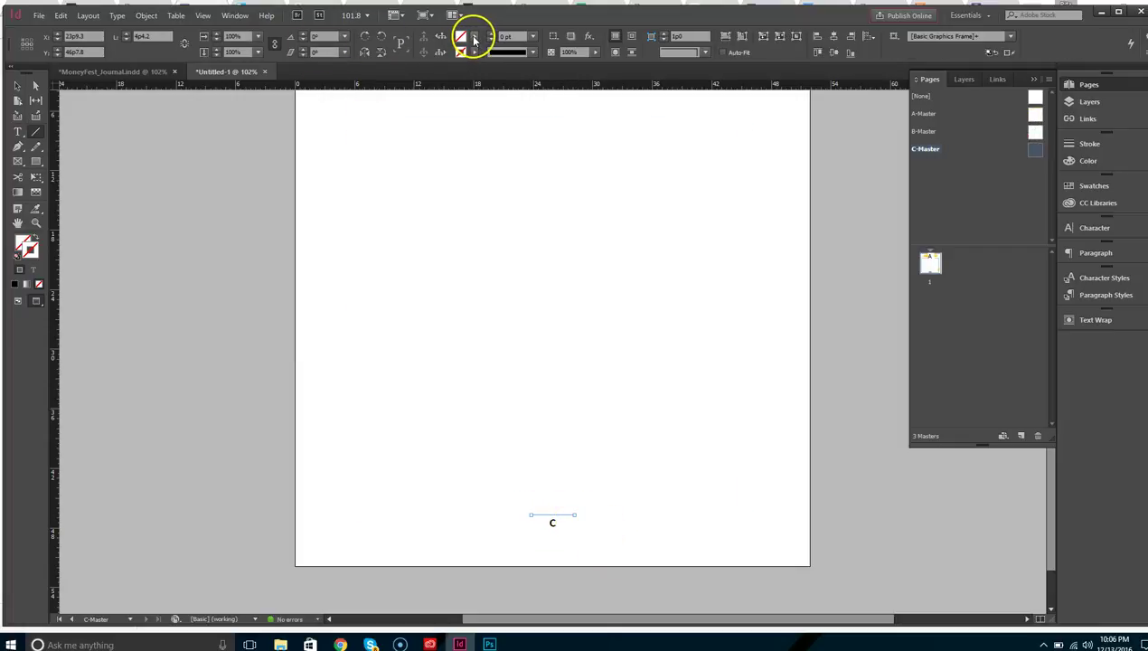
{"action": "left_click", "coordinate": [529, 35]}
{"action": "left_click", "coordinate": [529, 76]}
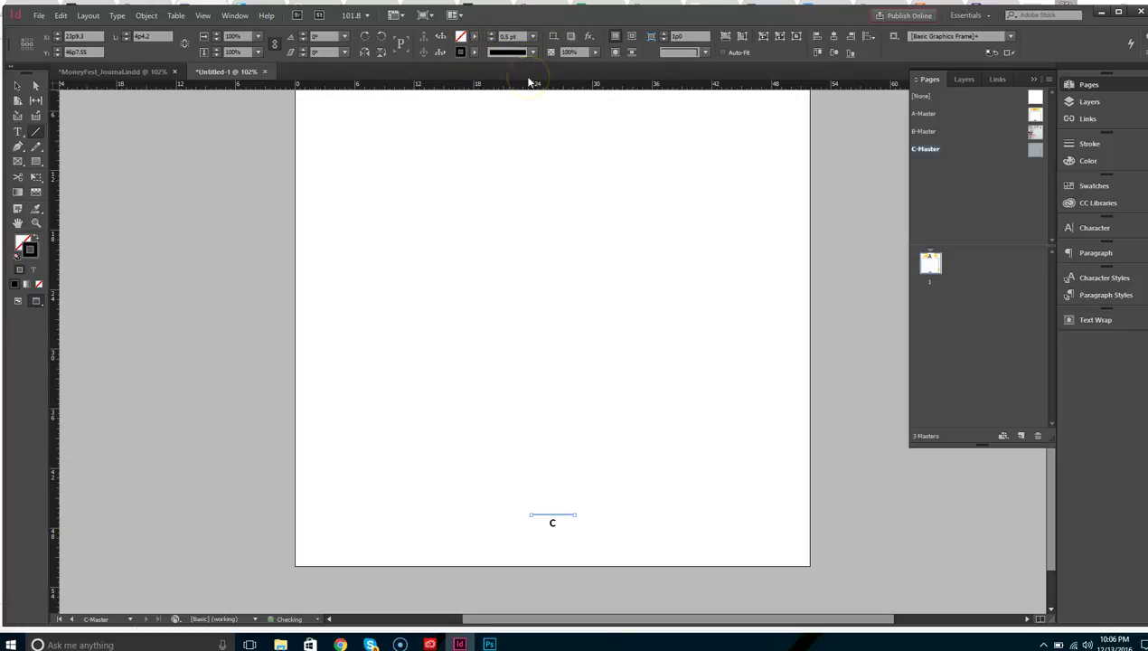
{"action": "left_click", "coordinate": [16, 85]}
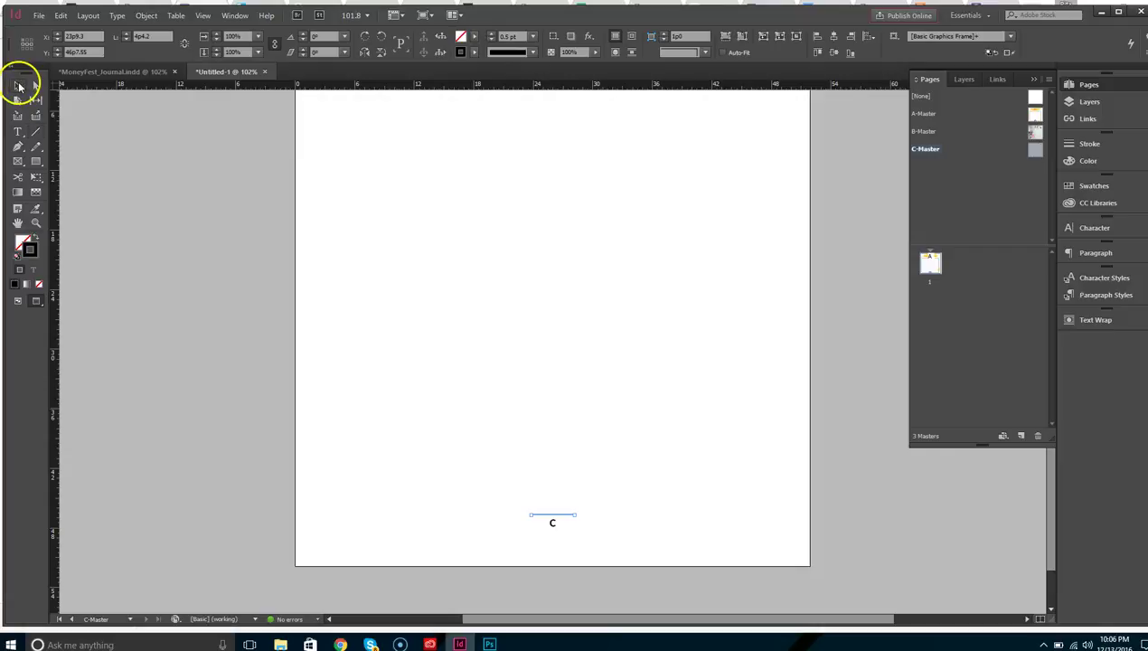
{"action": "left_click", "coordinate": [244, 399]}
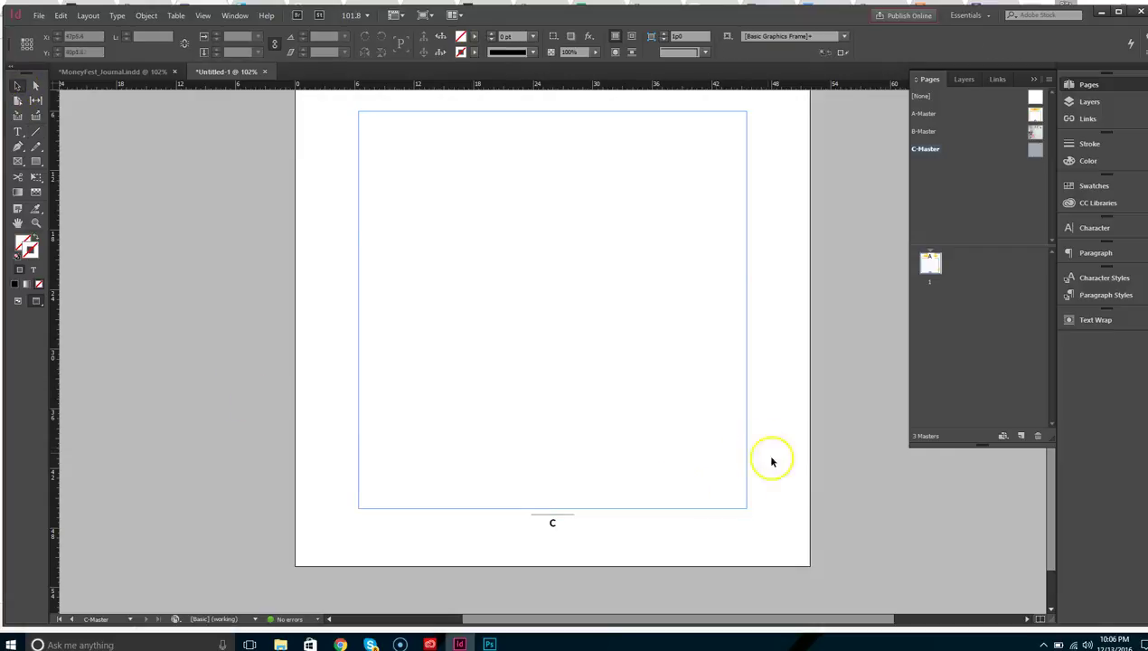
- Add a text frame about 24p4 by 2p6 in the page's upper margin containing the text Chapter
{"action": "scroll", "coordinate": [859, 522], "scroll_direction": "up", "scroll_amount": 2}
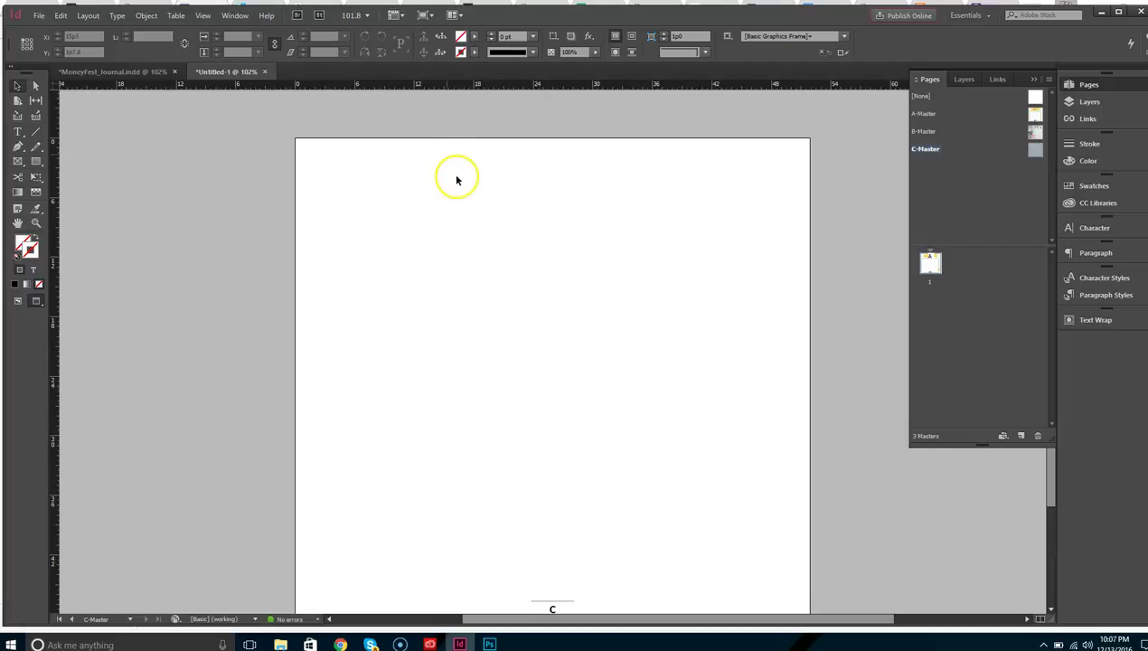
{"action": "left_click", "coordinate": [18, 133]}
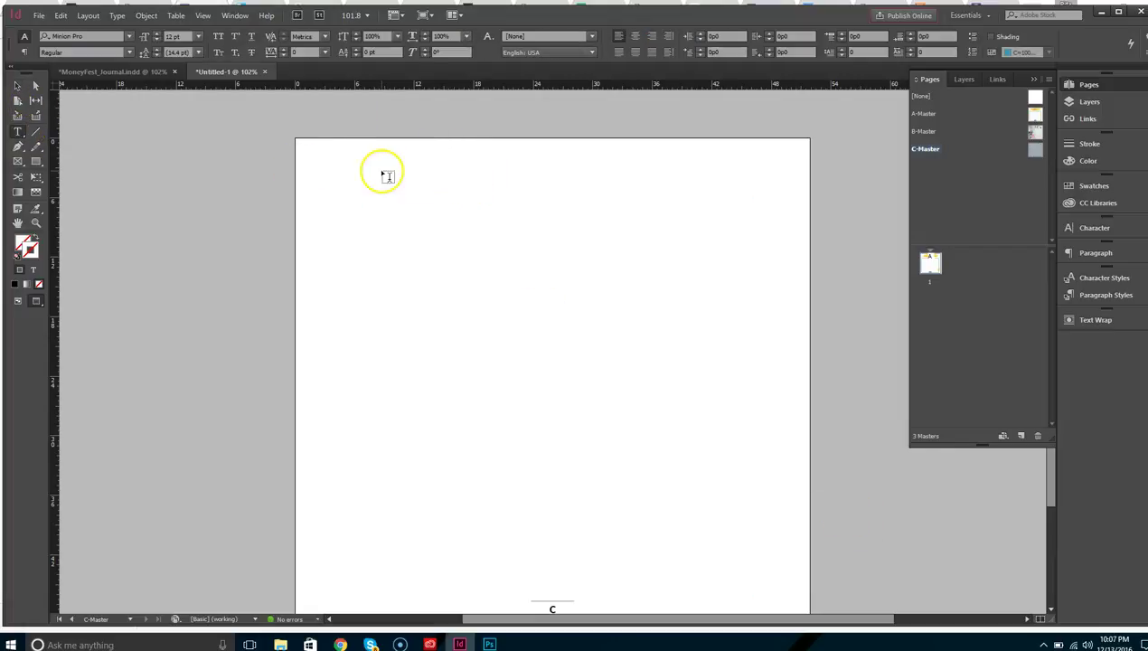
{"action": "left_click_drag", "start_coordinate": [418, 162], "coordinate": [656, 186]}
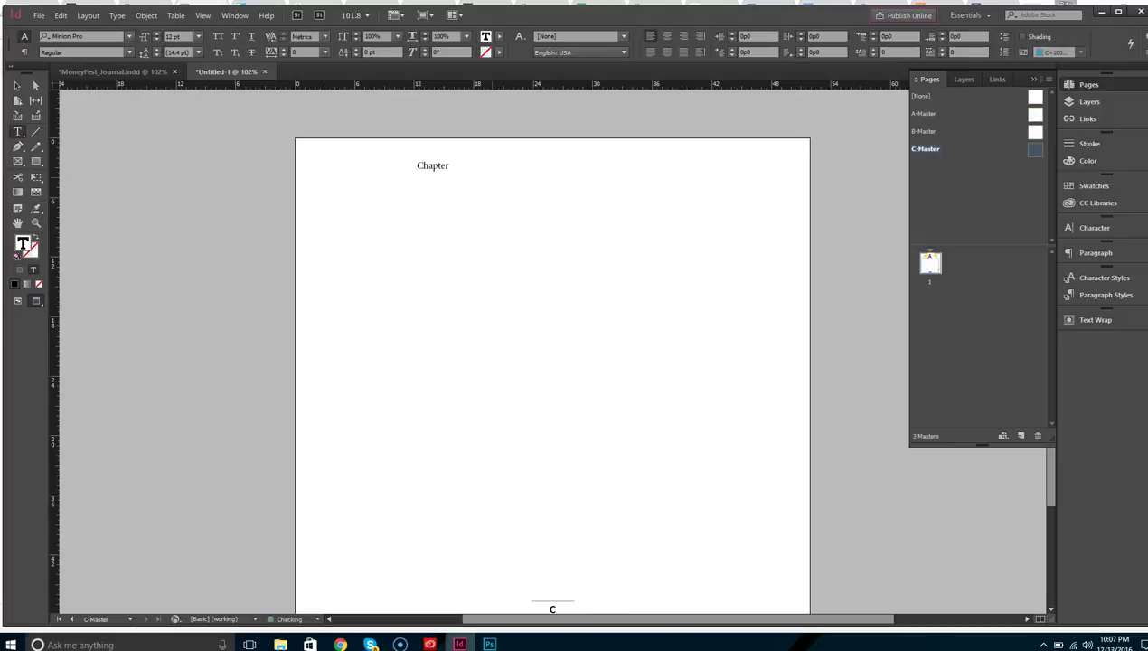
- Format the Chapter header text in Lato Black, all caps and centre-aligned
{"action": "left_click_drag", "start_coordinate": [454, 166], "coordinate": [389, 169]}
{"action": "type", "text": "Lato"}
{"action": "key", "text": "Return"}
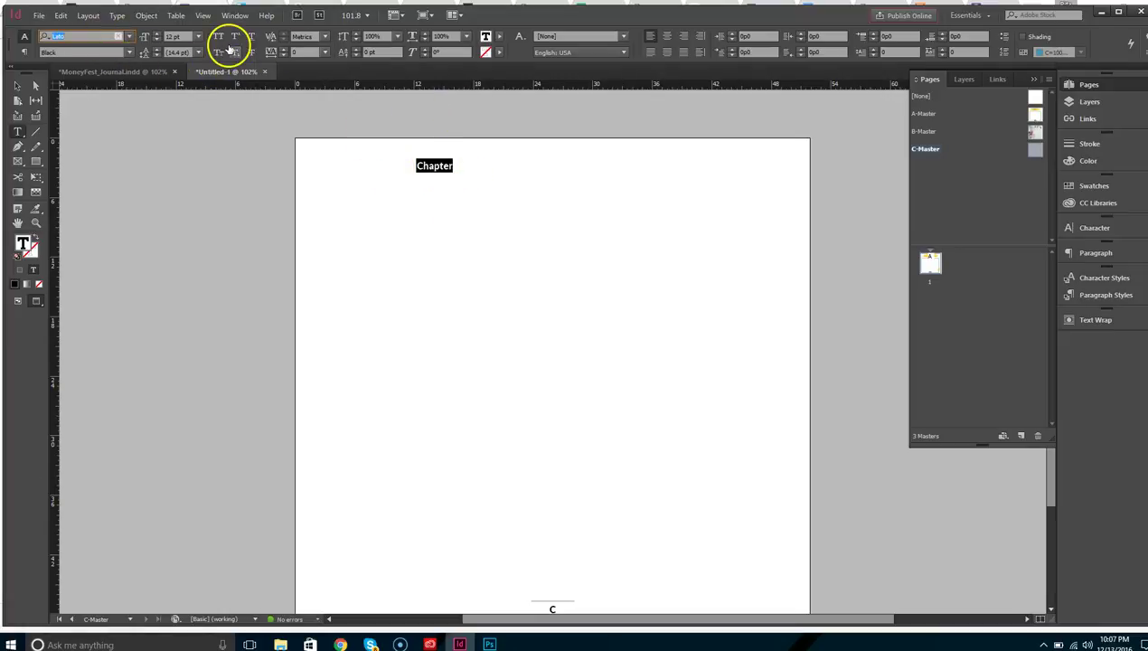
{"action": "left_click", "coordinate": [222, 37]}
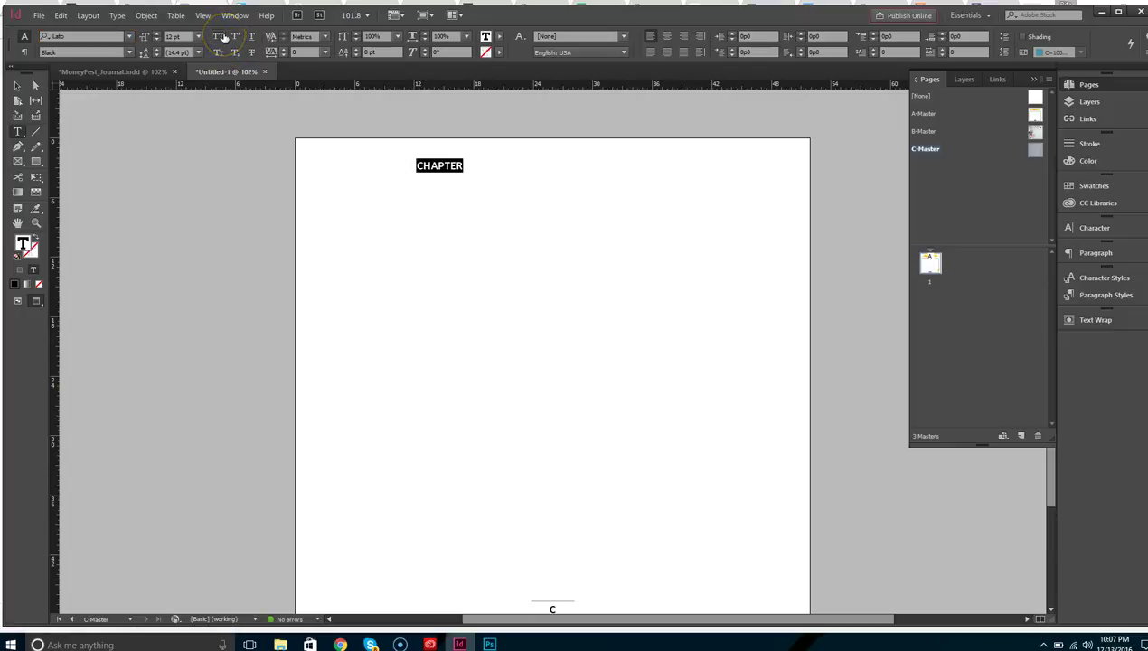
{"action": "left_click", "coordinate": [666, 36]}
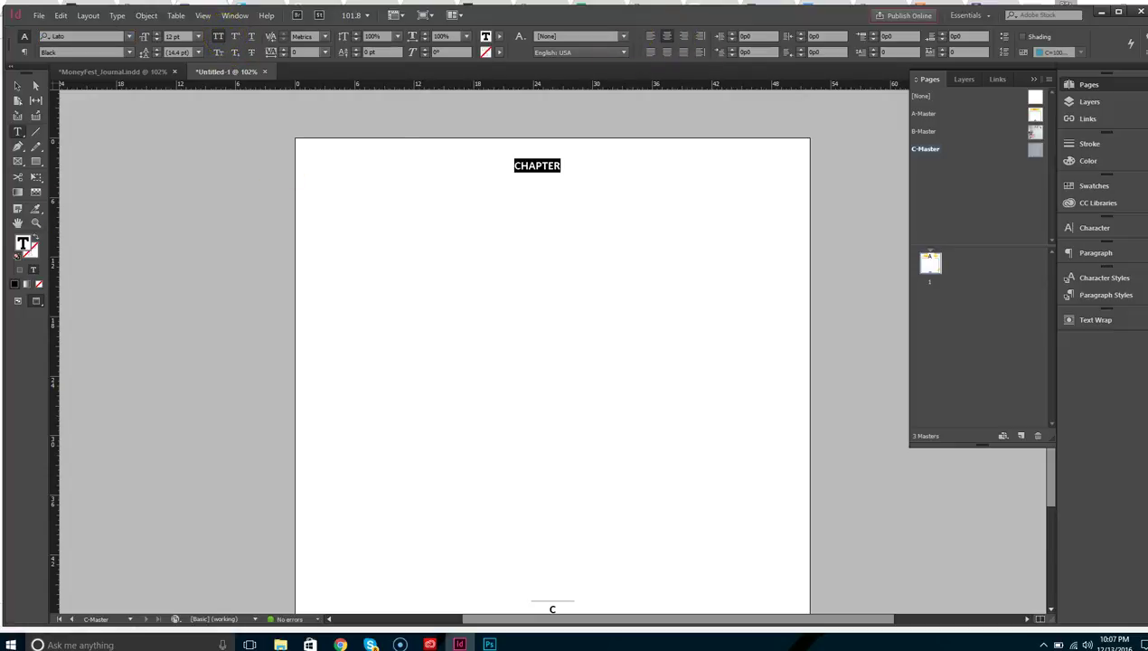
{"action": "left_click", "coordinate": [16, 85]}
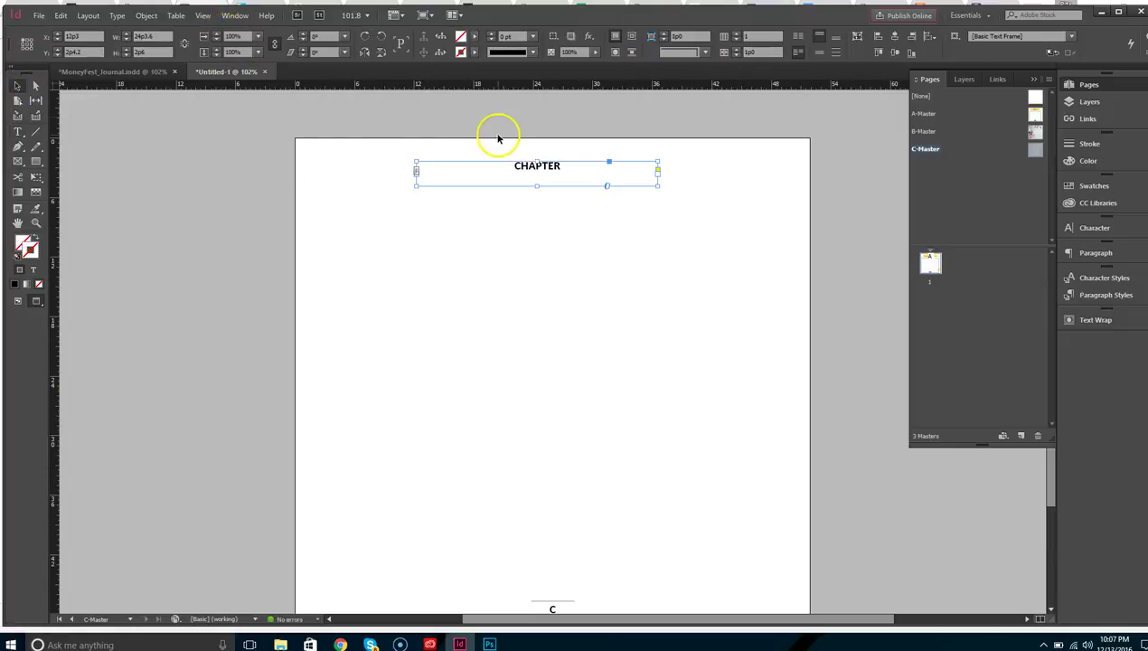
- Replace the CHAPTER header text with the Section Marker special character
{"action": "double_click", "coordinate": [583, 172]}
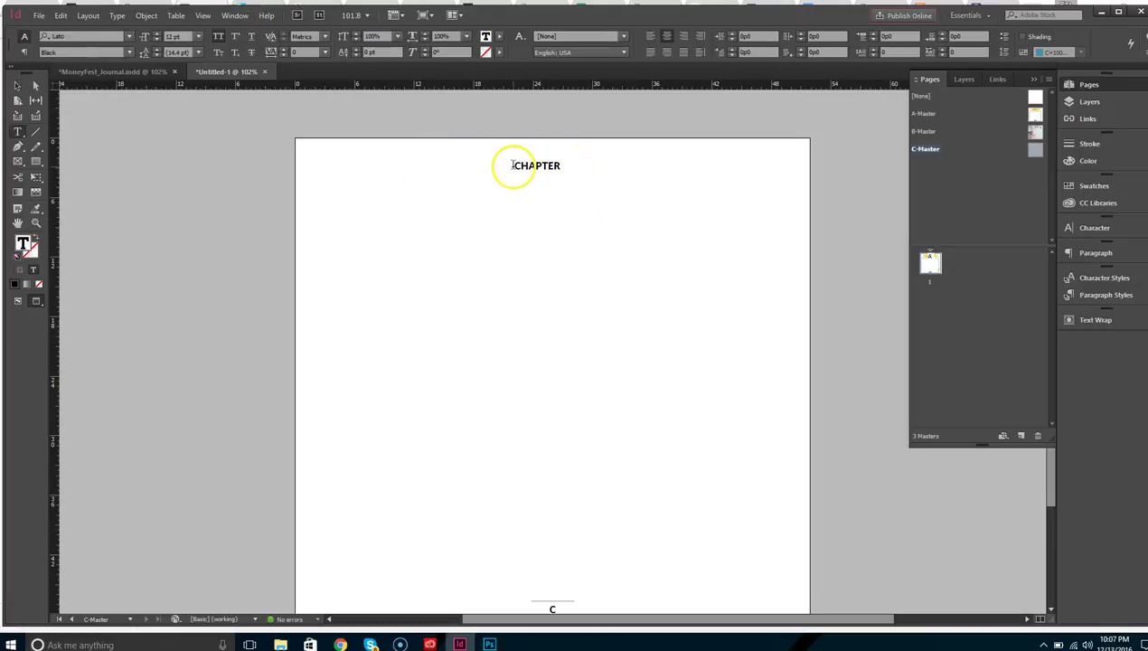
{"action": "left_click_drag", "start_coordinate": [571, 162], "coordinate": [513, 166]}
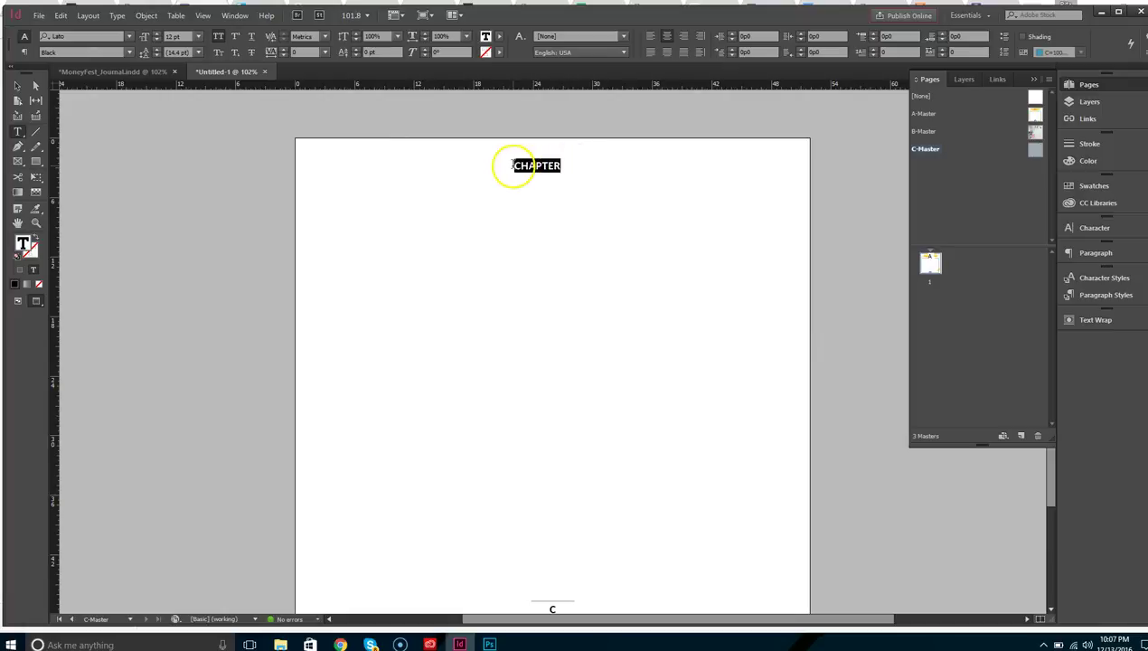
{"action": "left_click", "coordinate": [115, 16]}
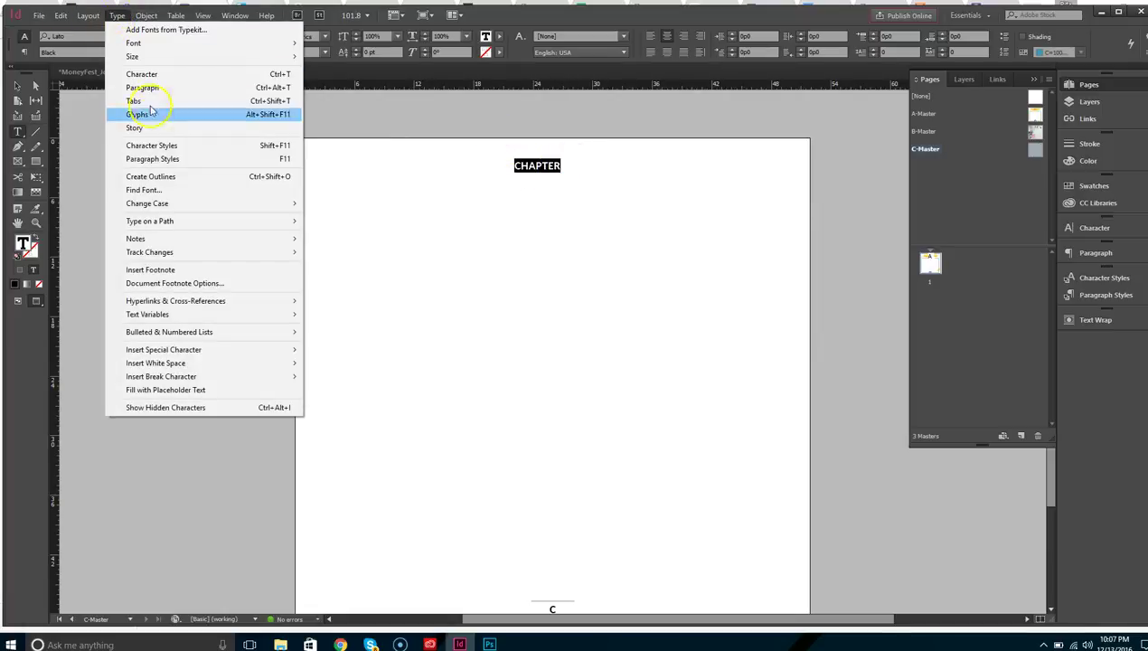
{"action": "mouse_move", "coordinate": [210, 349]}
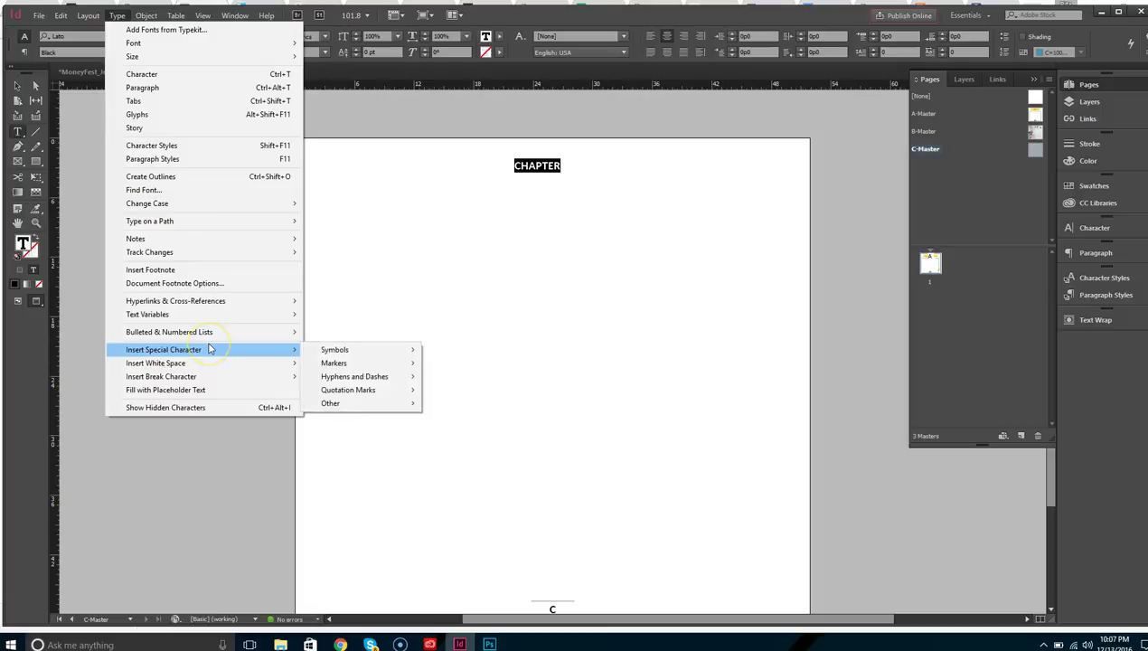
{"action": "mouse_move", "coordinate": [362, 365]}
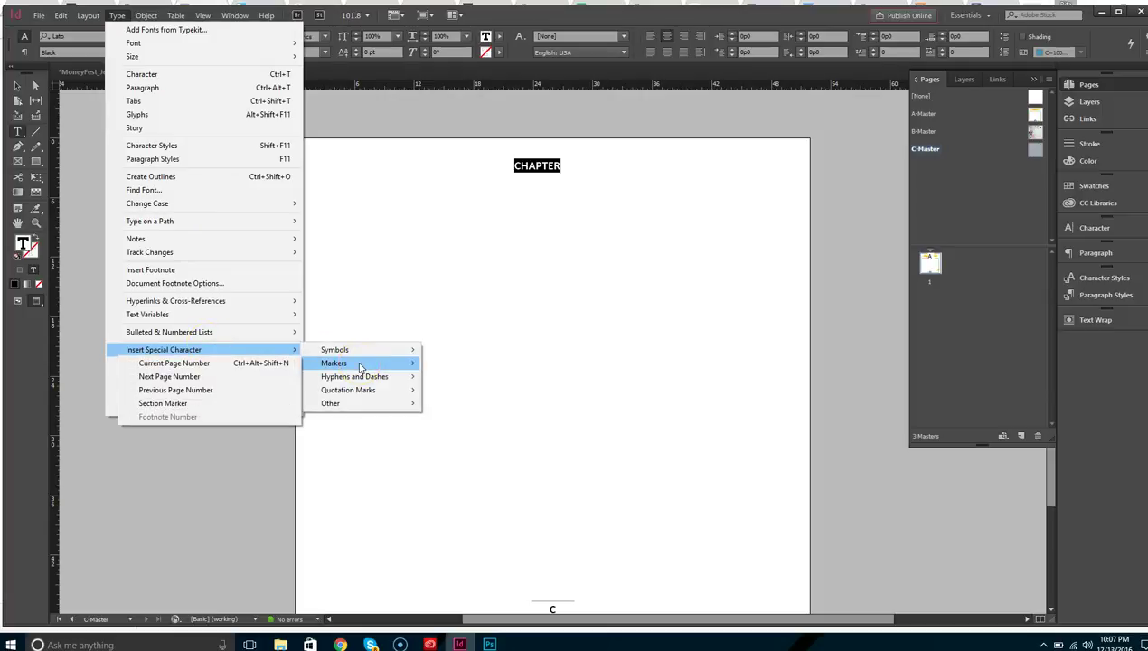
{"action": "left_click", "coordinate": [239, 405]}
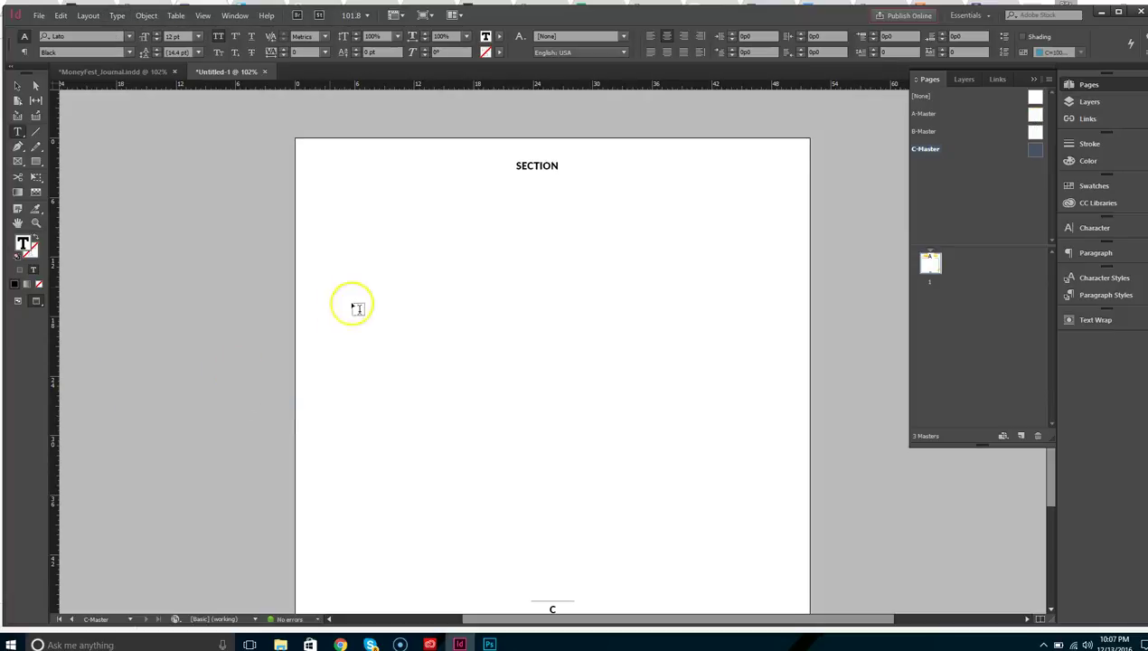
- Review the whole C-Master page with its section marker header, and open document page 1 to inspect its layout
{"action": "scroll", "coordinate": [761, 590], "scroll_direction": "down", "scroll_amount": 3}
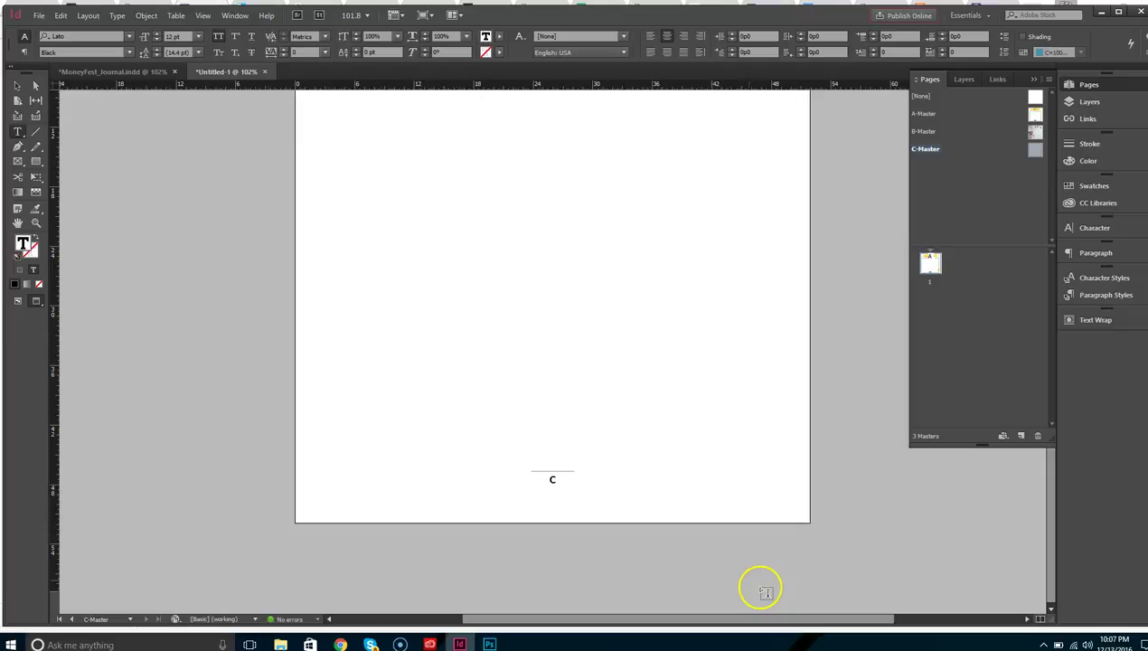
{"action": "scroll", "coordinate": [769, 590], "scroll_direction": "up", "scroll_amount": 4}
{"action": "scroll", "coordinate": [569, 405], "scroll_direction": "down", "scroll_amount": 1}
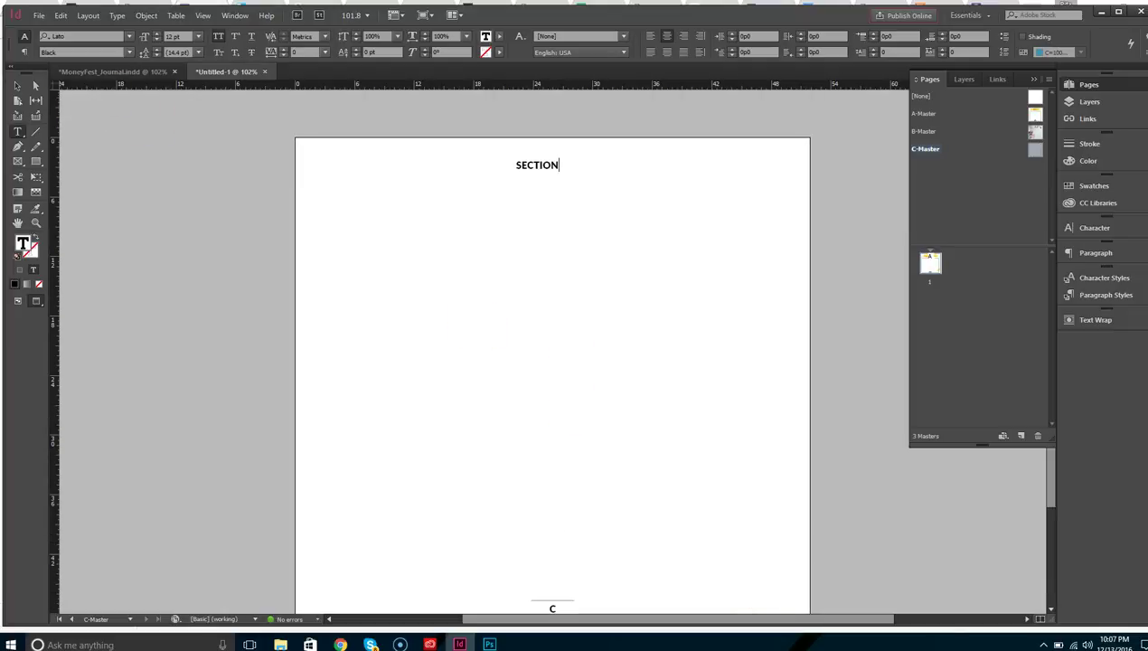
{"action": "left_click", "coordinate": [17, 86]}
{"action": "left_click", "coordinate": [594, 342]}
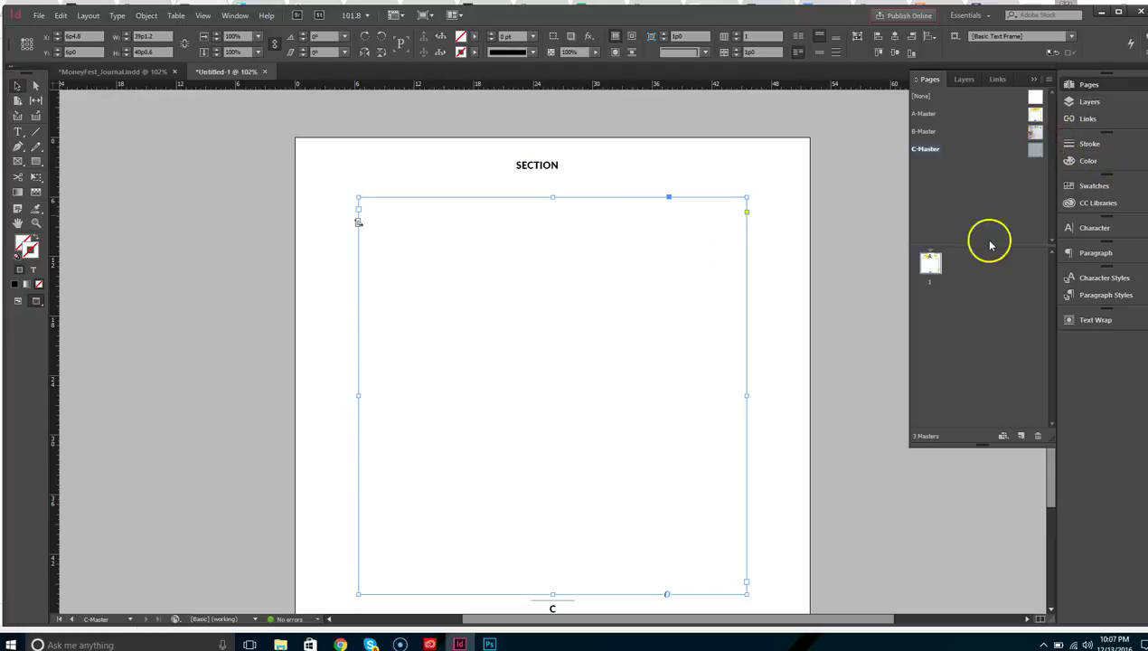
{"action": "left_click", "coordinate": [931, 262]}
{"action": "double_click", "coordinate": [931, 262]}
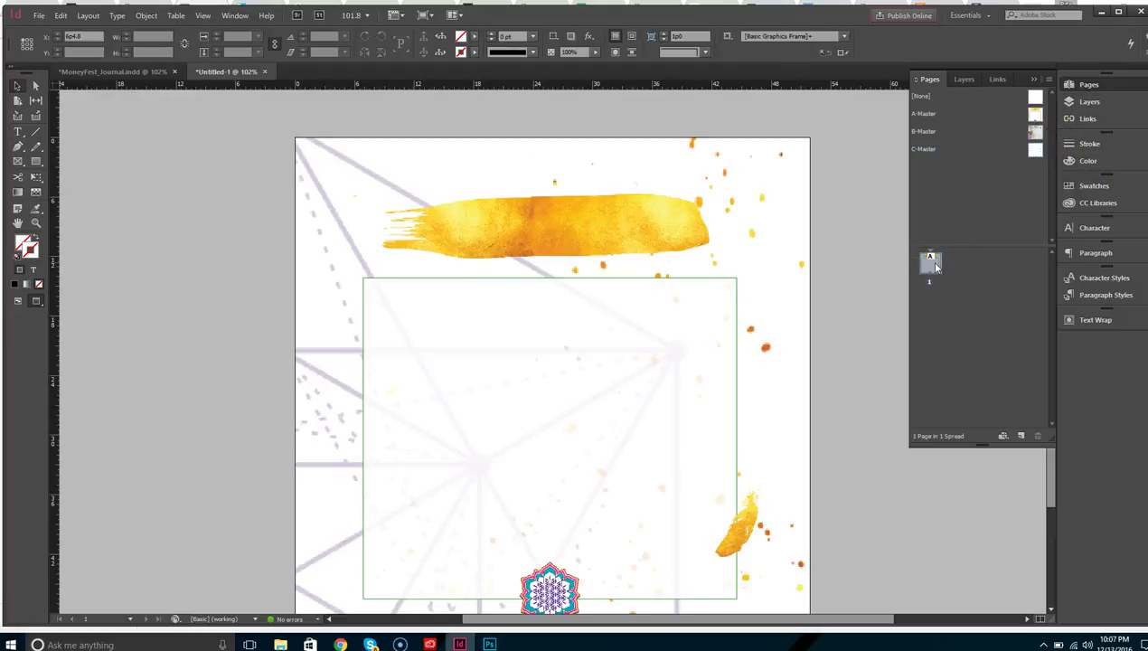
{"action": "scroll", "coordinate": [588, 450], "scroll_direction": "down", "scroll_amount": 3}
{"action": "scroll", "coordinate": [768, 440], "scroll_direction": "up", "scroll_amount": 2}
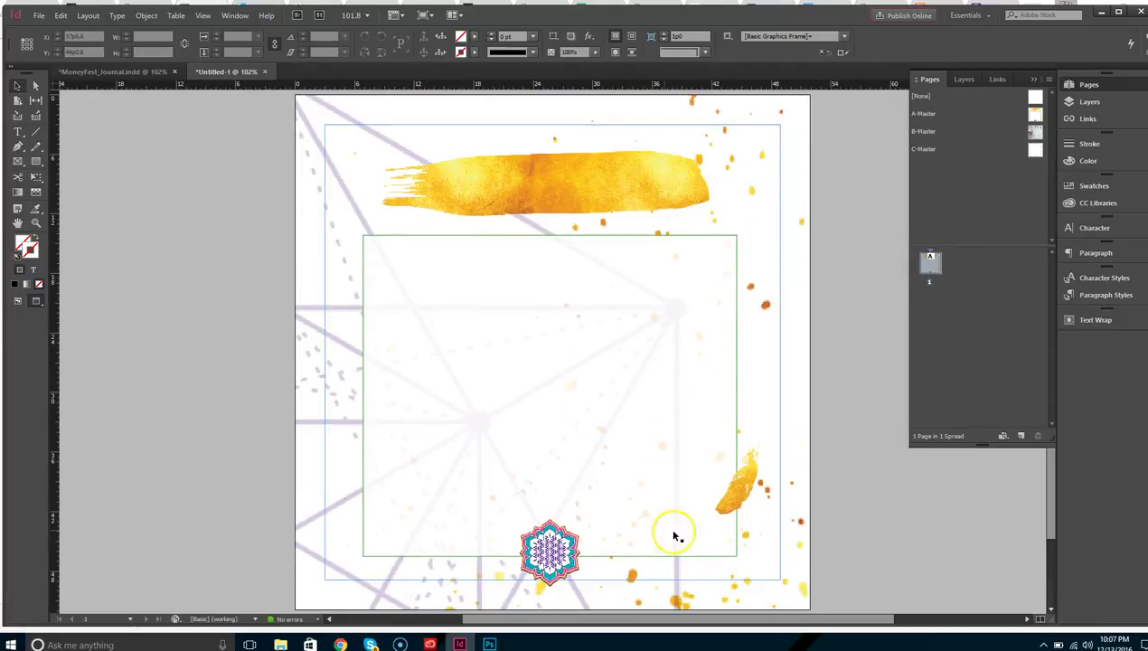
- Switch to the MoneyFest_Journal.indd document and view its Dedication page on page 2
{"action": "left_click", "coordinate": [115, 71]}
{"action": "scroll", "coordinate": [697, 497], "scroll_direction": "up", "scroll_amount": 3}
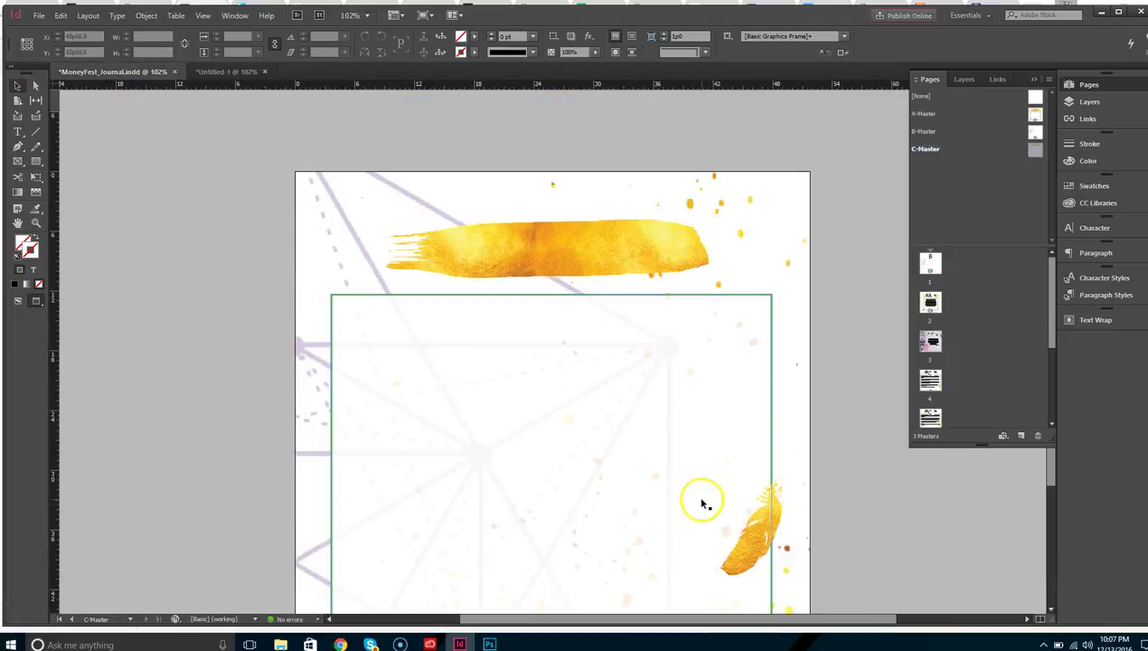
{"action": "double_click", "coordinate": [932, 309]}
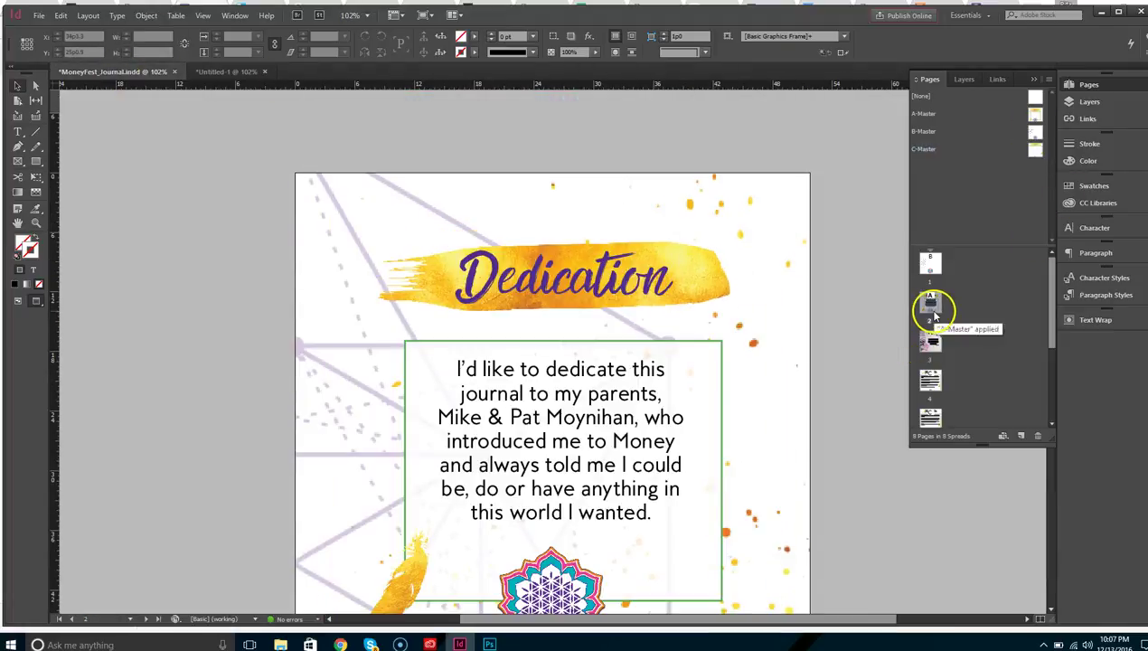
{"action": "scroll", "coordinate": [818, 416], "scroll_direction": "down", "scroll_amount": 2}
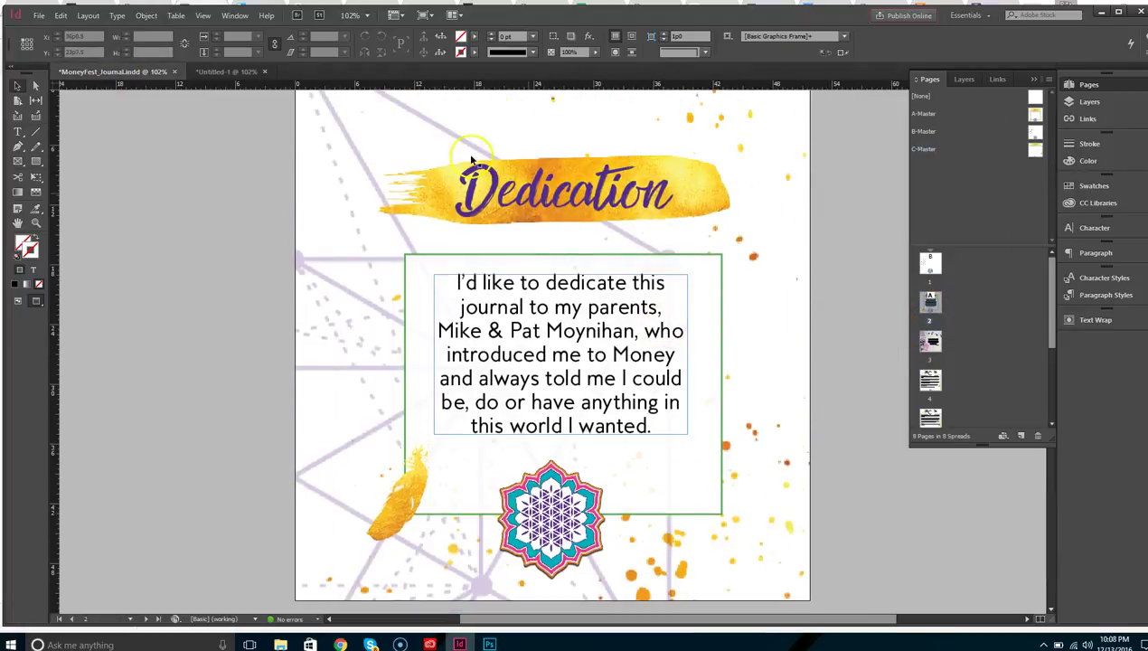
- Insert one page based on A-Master after page 1 of the untitled document
{"action": "left_click", "coordinate": [237, 72]}
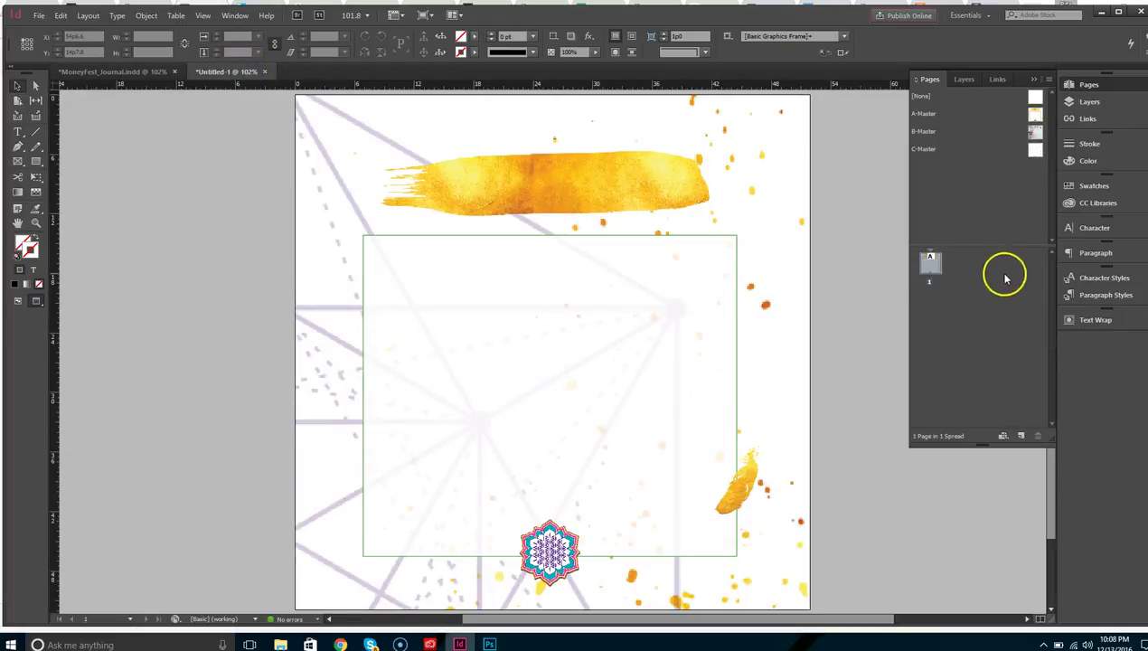
{"action": "right_click", "coordinate": [930, 268]}
{"action": "left_click", "coordinate": [960, 275]}
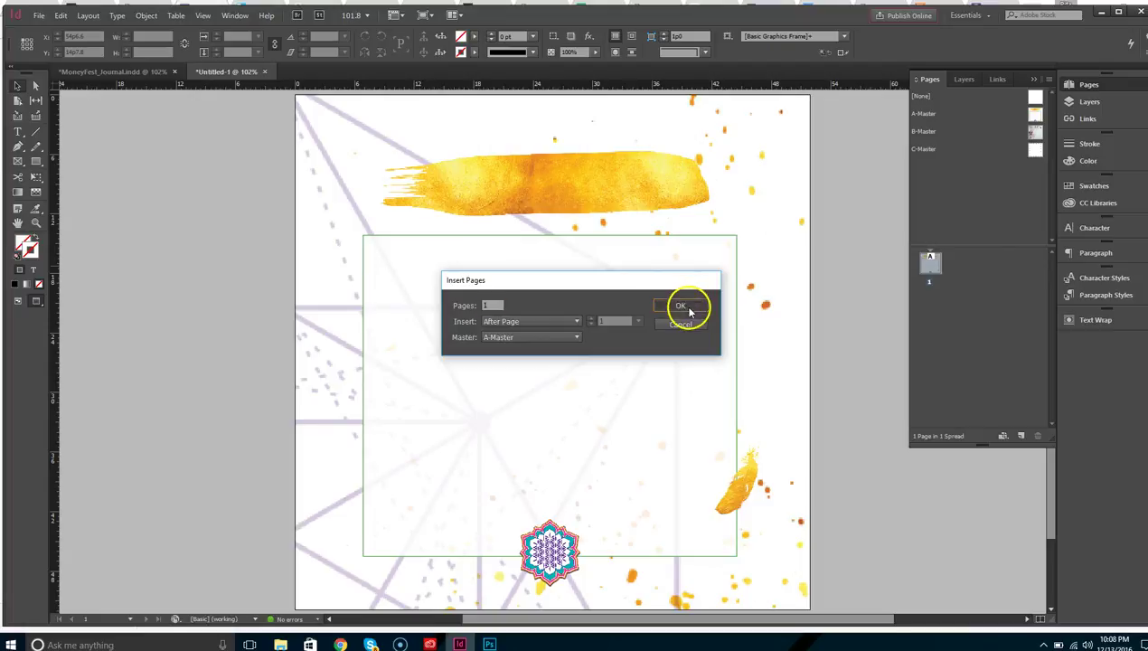
{"action": "left_click", "coordinate": [670, 307]}
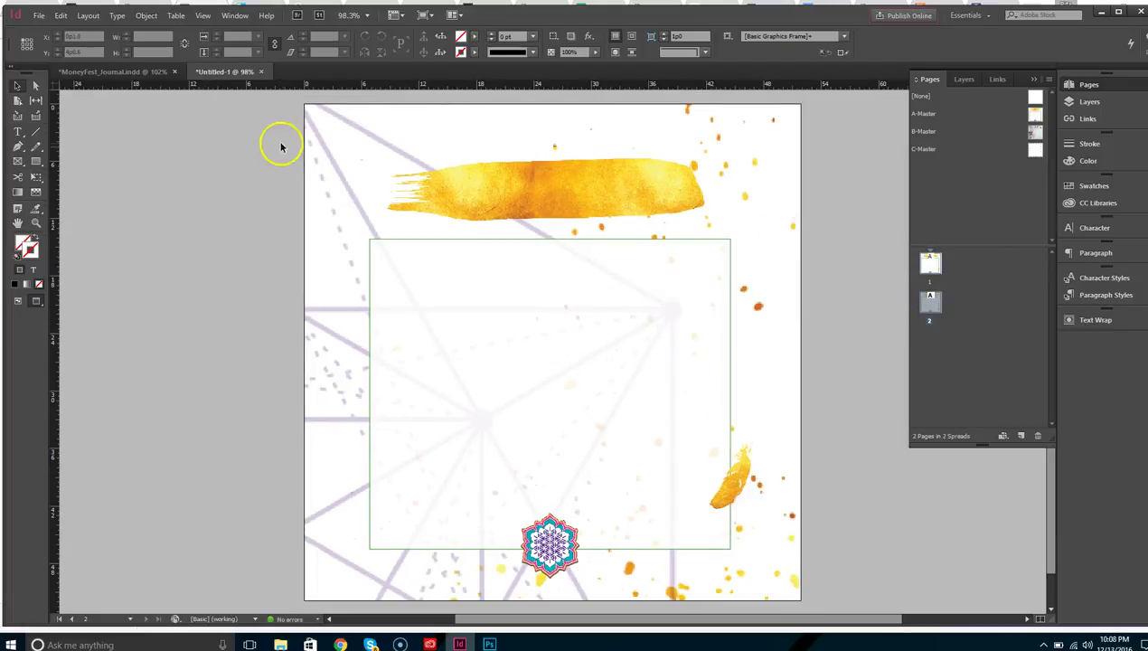
- Check page 1 of MoneyFest_Journal.indd and apply the [None] master to page 1 of the untitled document
{"action": "left_click", "coordinate": [123, 71]}
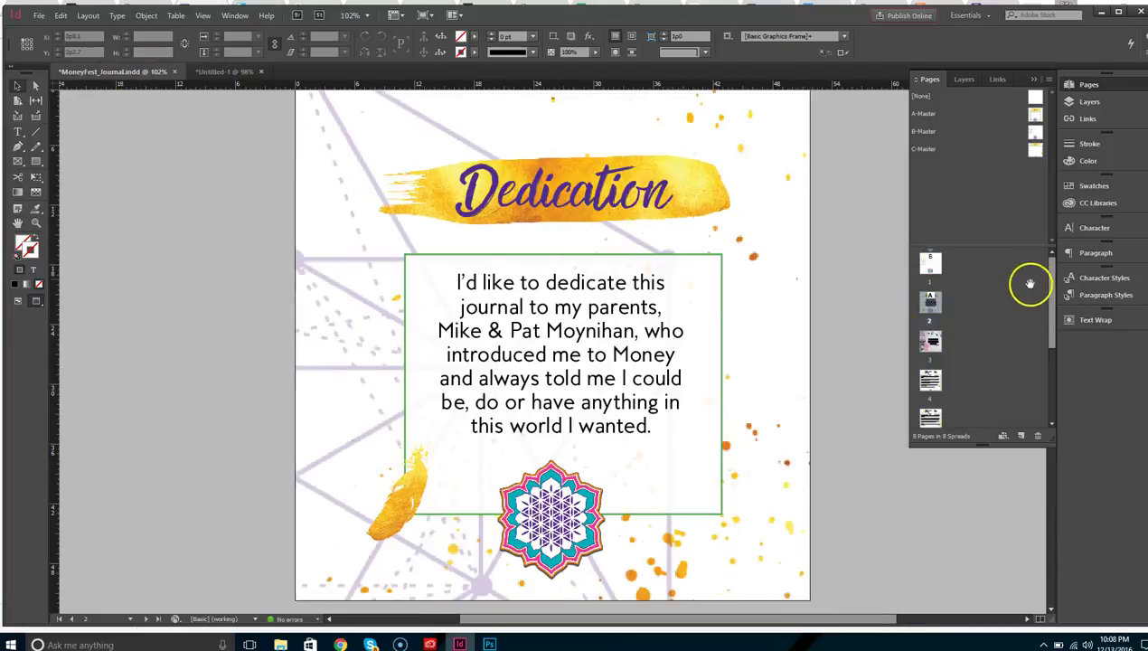
{"action": "double_click", "coordinate": [928, 265]}
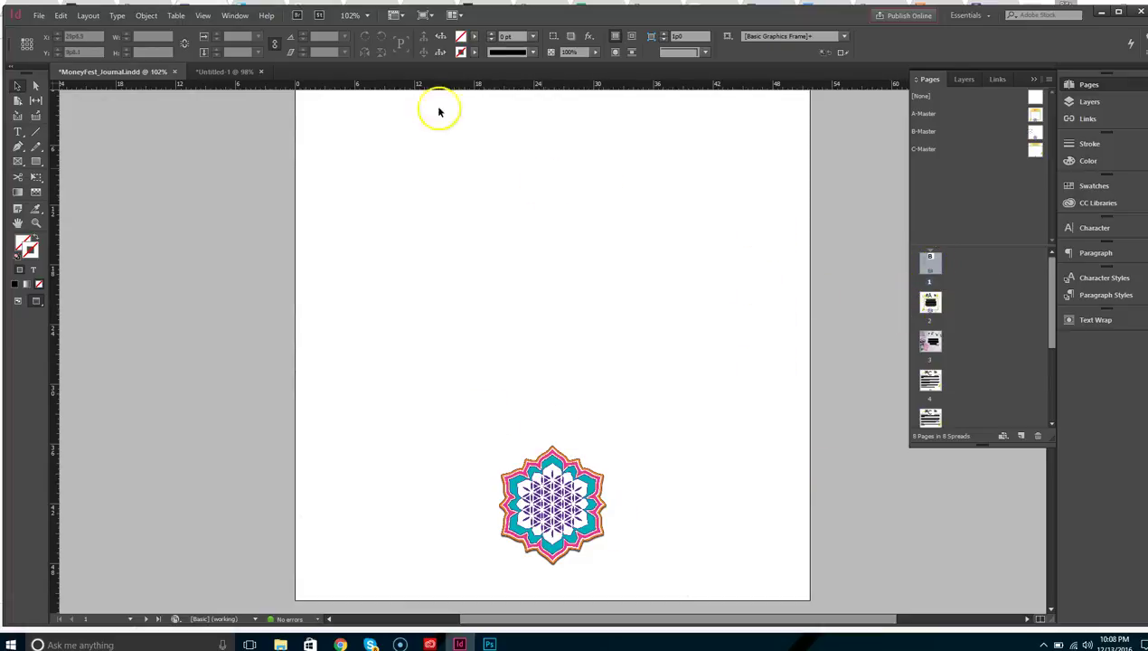
{"action": "left_click", "coordinate": [227, 71]}
{"action": "left_click", "coordinate": [930, 263]}
{"action": "right_click", "coordinate": [931, 269]}
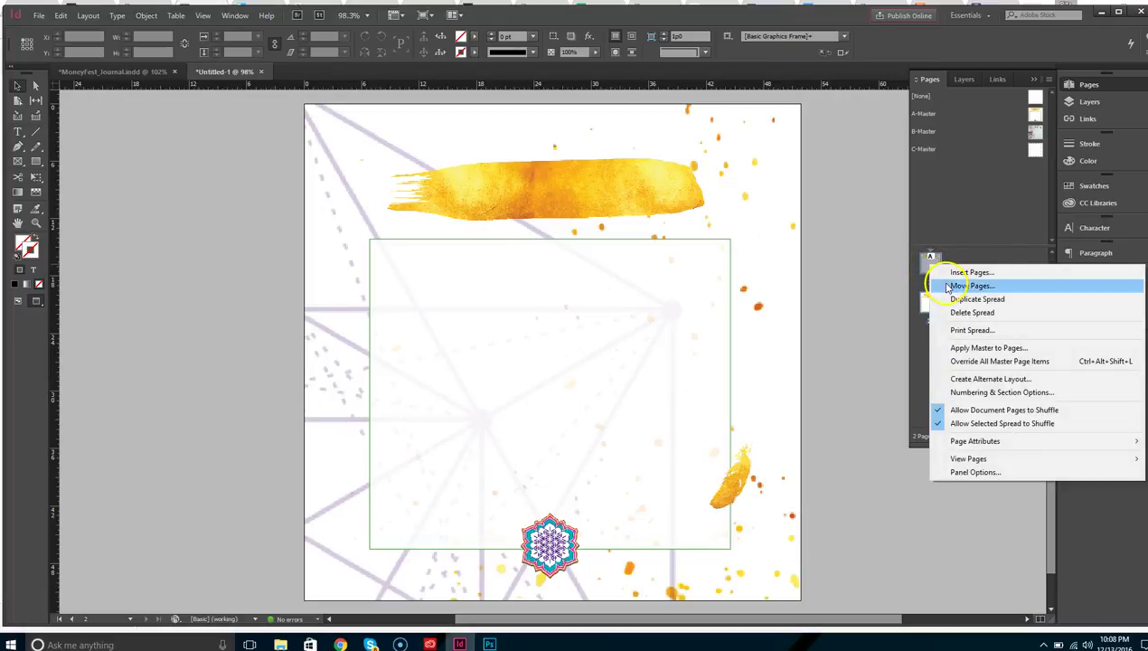
{"action": "left_click", "coordinate": [989, 348]}
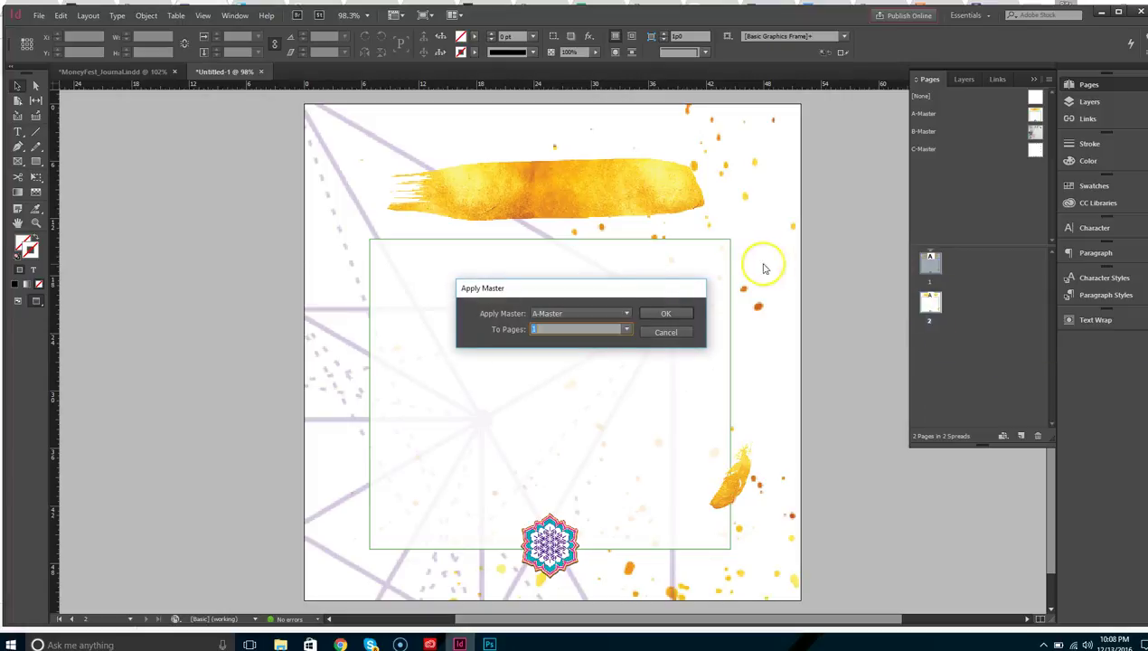
{"action": "left_click", "coordinate": [624, 313]}
{"action": "left_click", "coordinate": [606, 325]}
{"action": "left_click", "coordinate": [665, 314]}
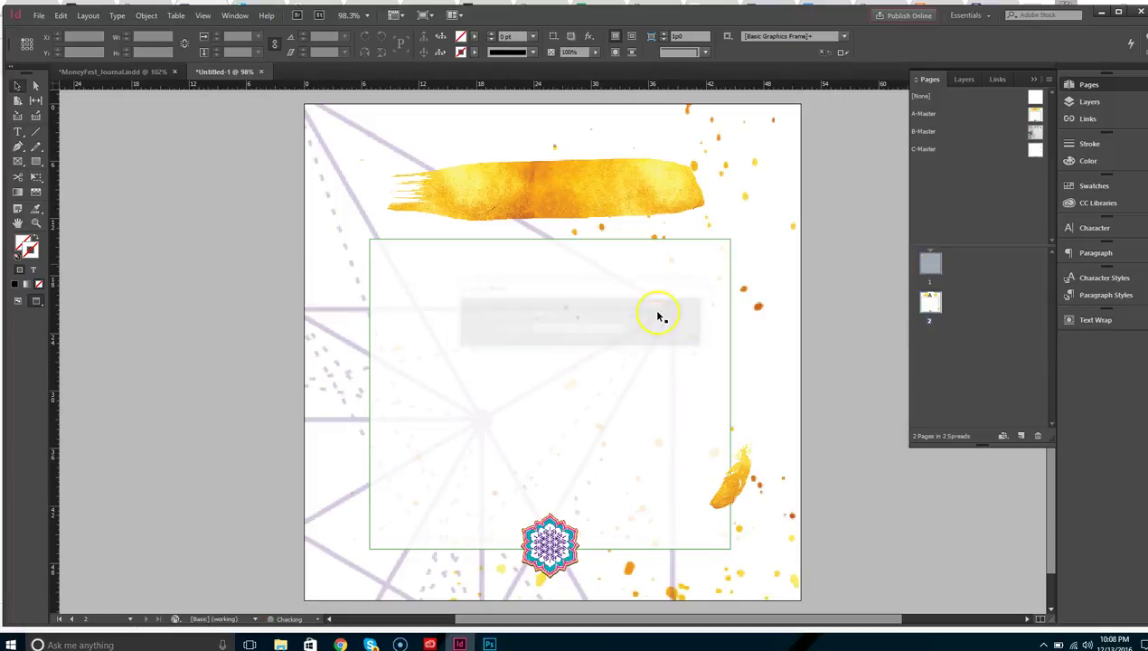
- View pages 1 and 2 of the untitled document and compare them with the Dedication page in MoneyFest_Journal.indd
{"action": "double_click", "coordinate": [933, 263]}
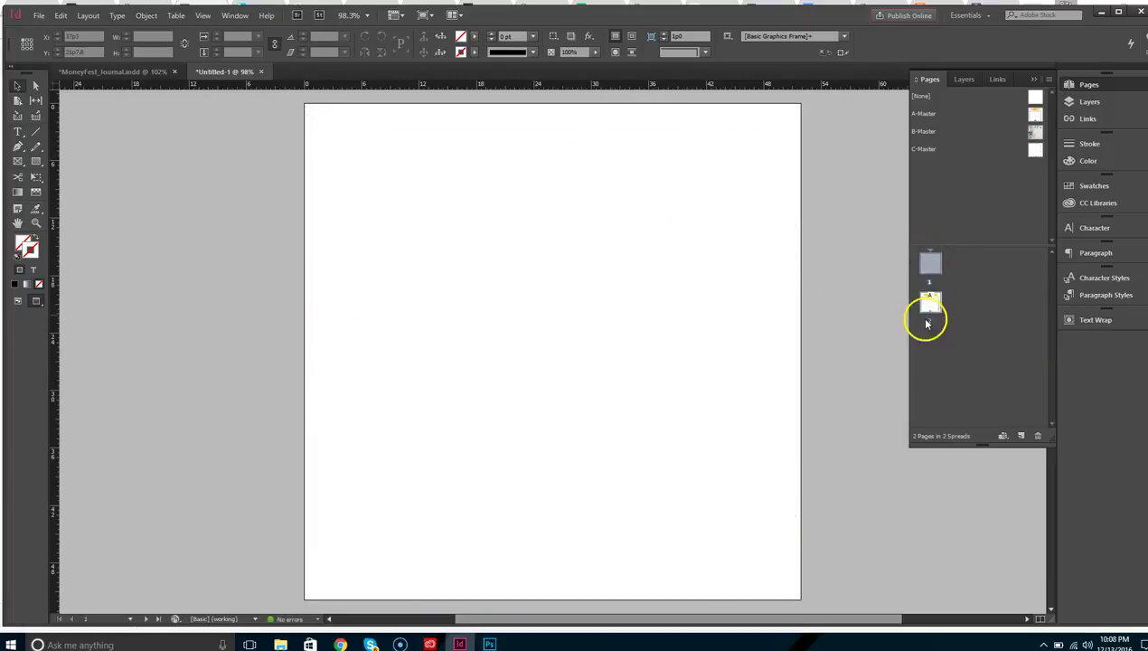
{"action": "double_click", "coordinate": [931, 303]}
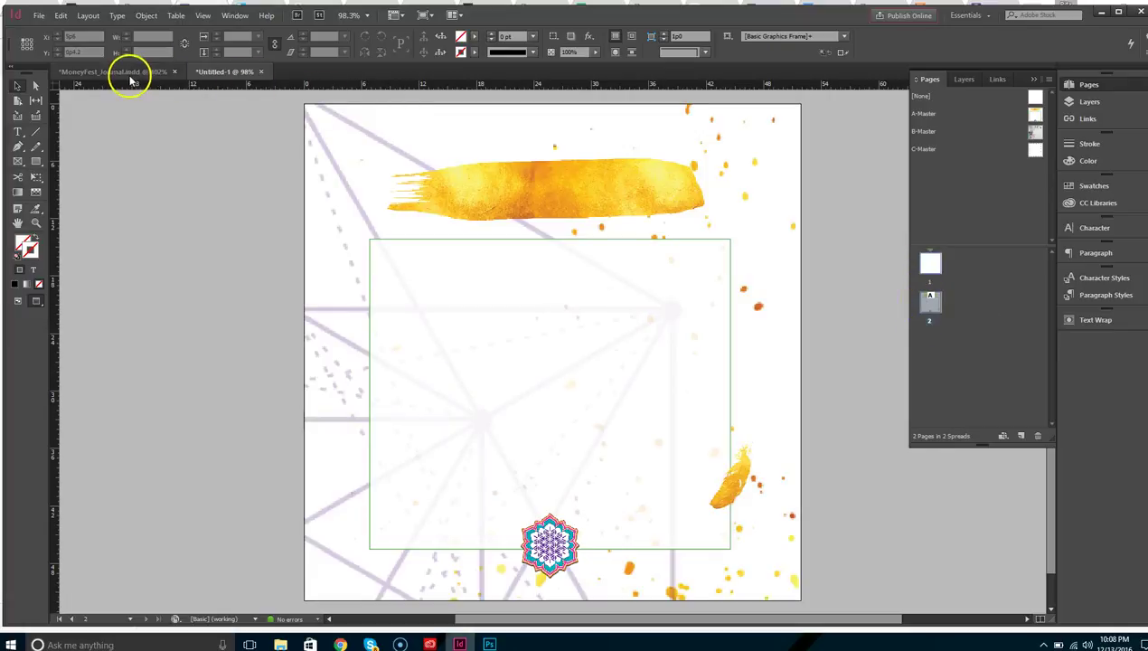
{"action": "left_click", "coordinate": [118, 72]}
{"action": "double_click", "coordinate": [932, 306]}
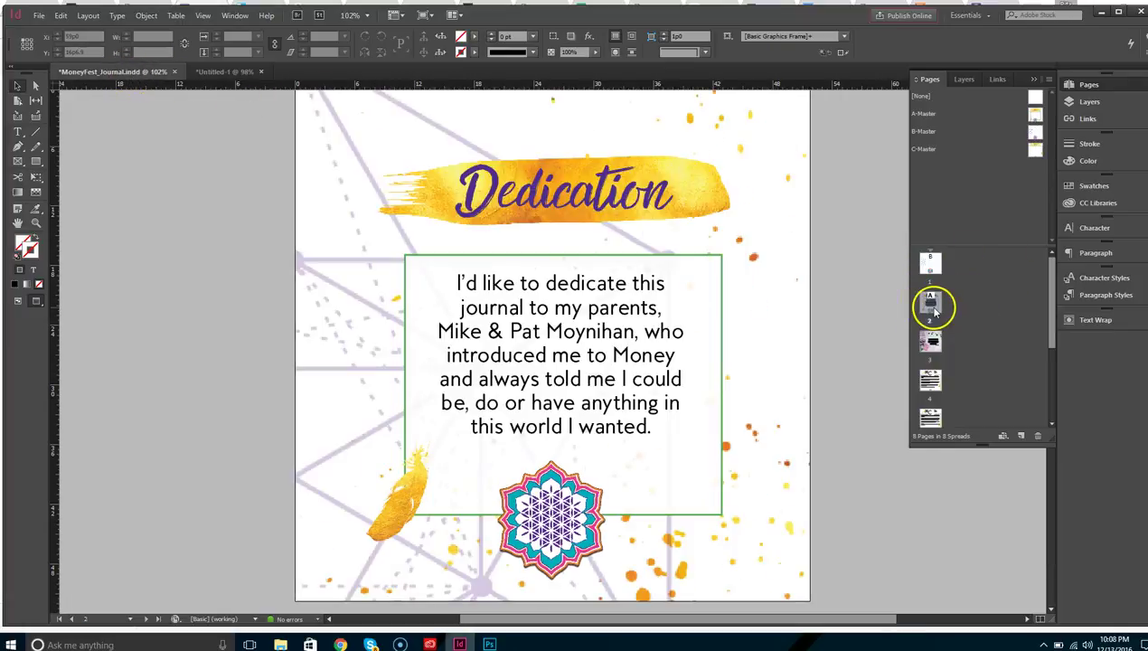
{"action": "left_click", "coordinate": [232, 72]}
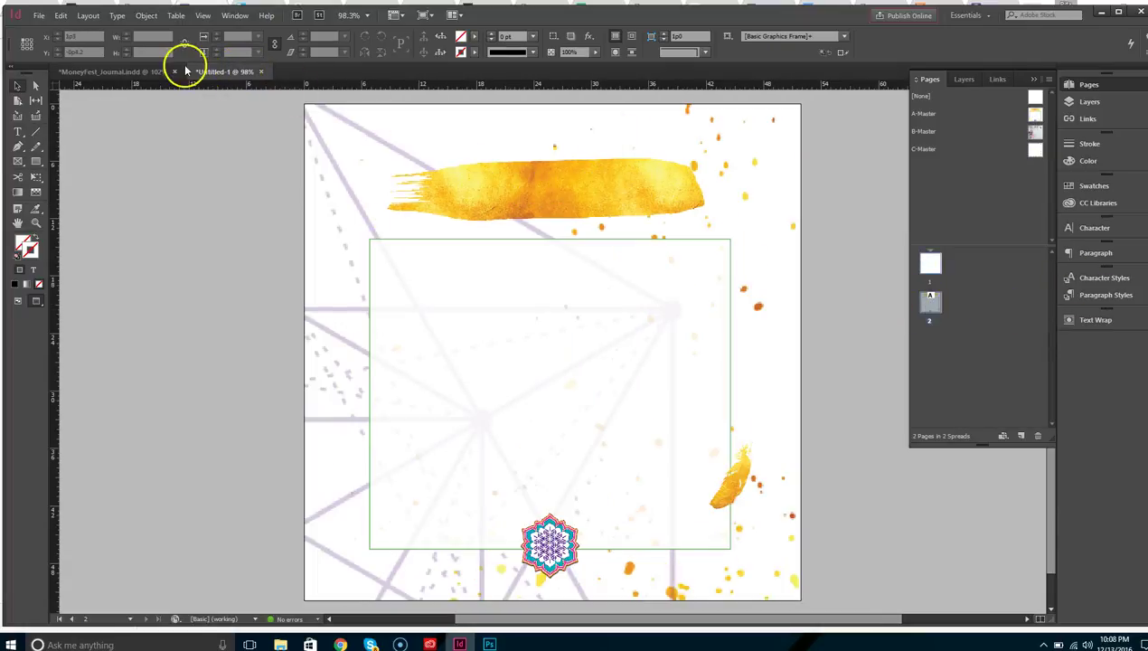
{"action": "left_click", "coordinate": [138, 72]}
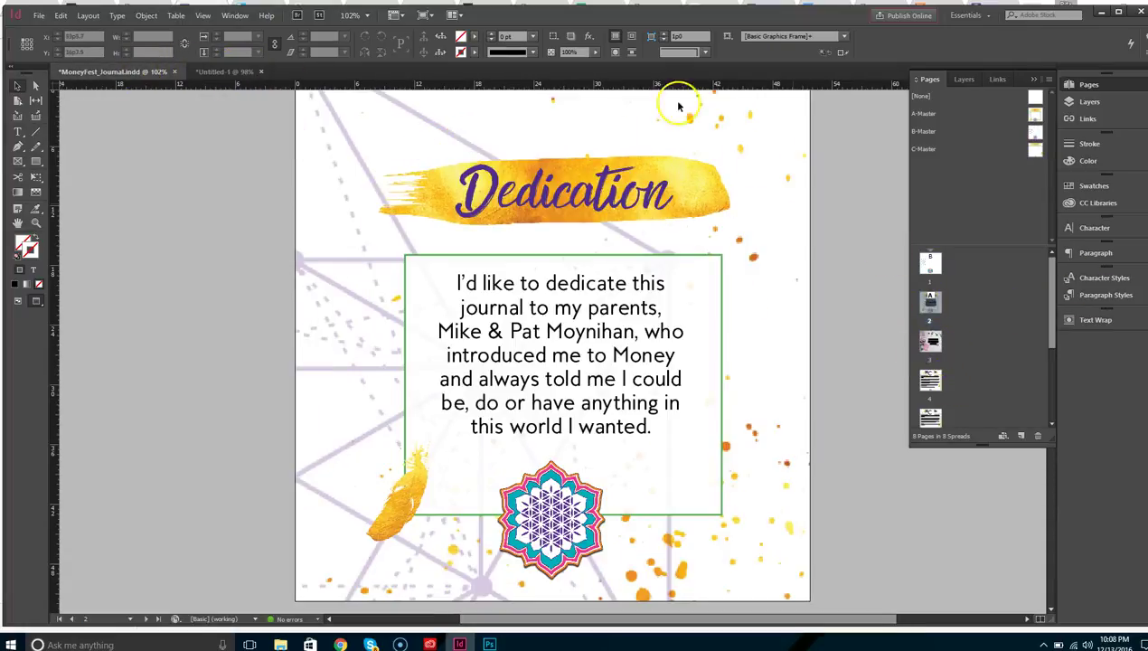
- Insert one page based on A-Master after page 2 of the untitled document
{"action": "left_click", "coordinate": [233, 72]}
{"action": "right_click", "coordinate": [969, 344]}
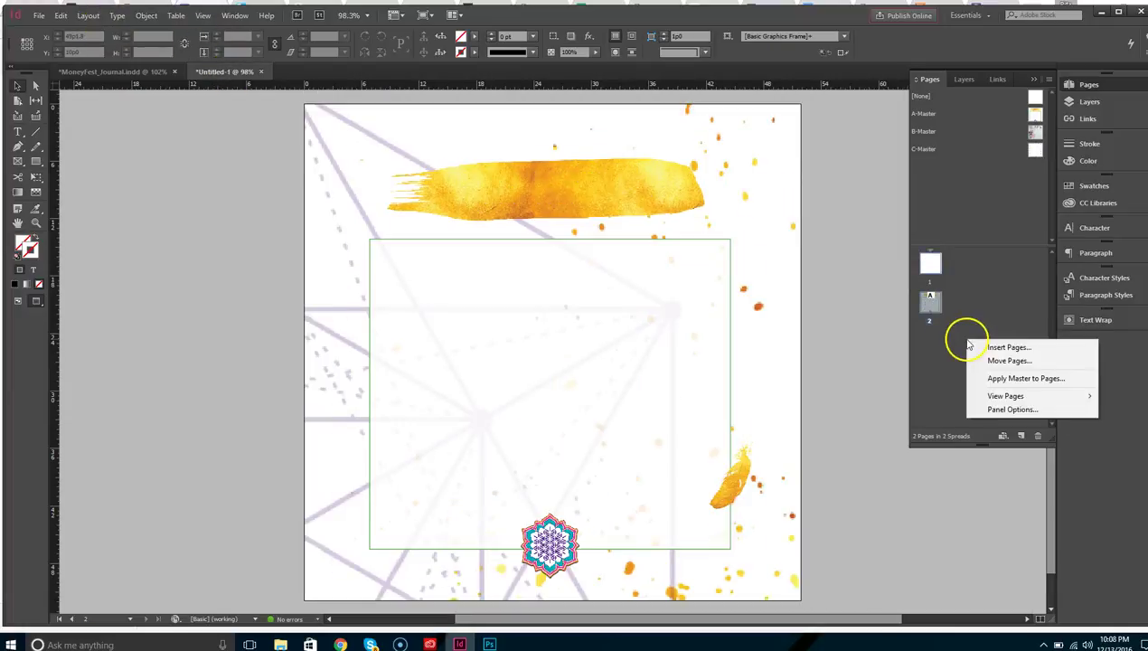
{"action": "left_click", "coordinate": [974, 347]}
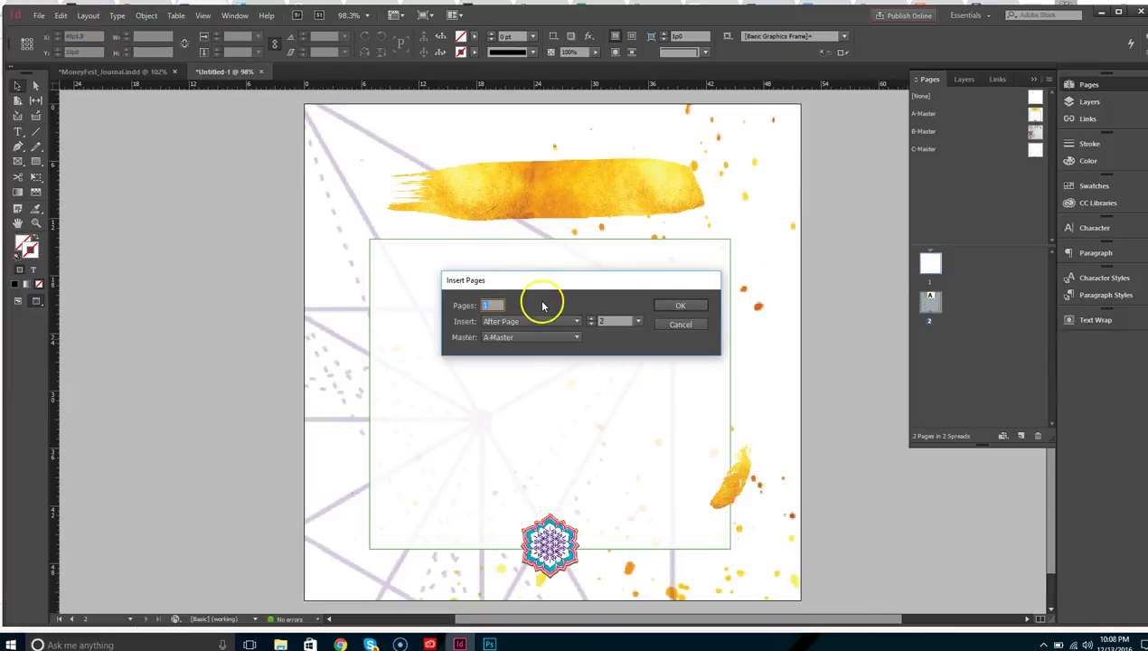
{"action": "left_click", "coordinate": [681, 306]}
- Apply B-Master to page 3 of the untitled document
{"action": "right_click", "coordinate": [931, 341]}
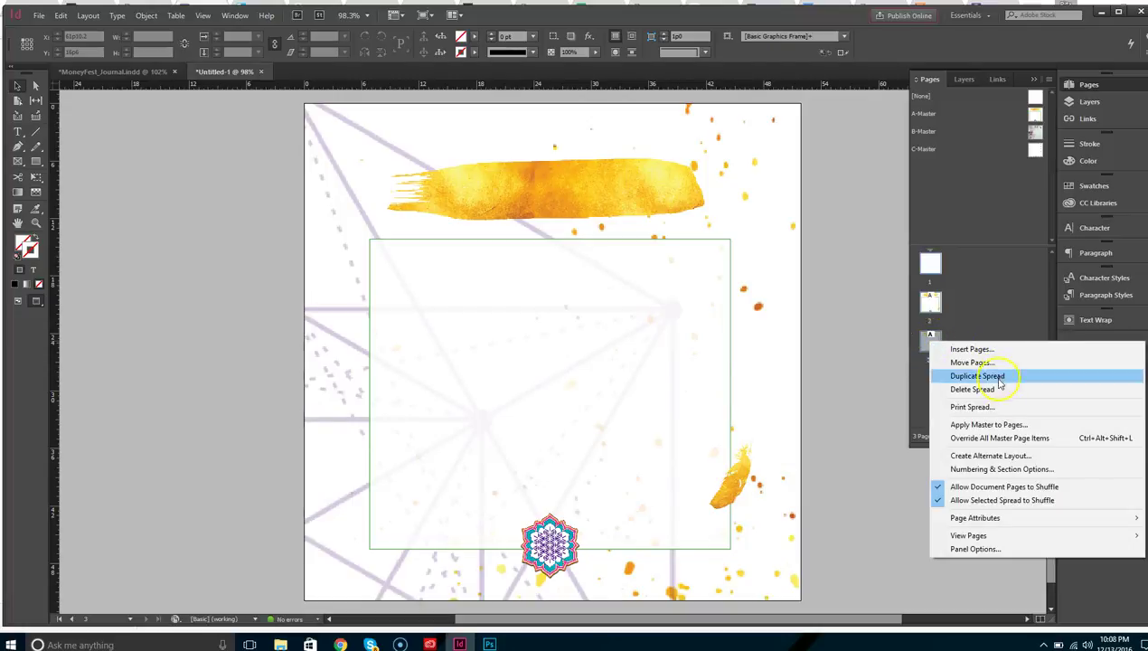
{"action": "left_click", "coordinate": [986, 424]}
{"action": "left_click", "coordinate": [538, 313]}
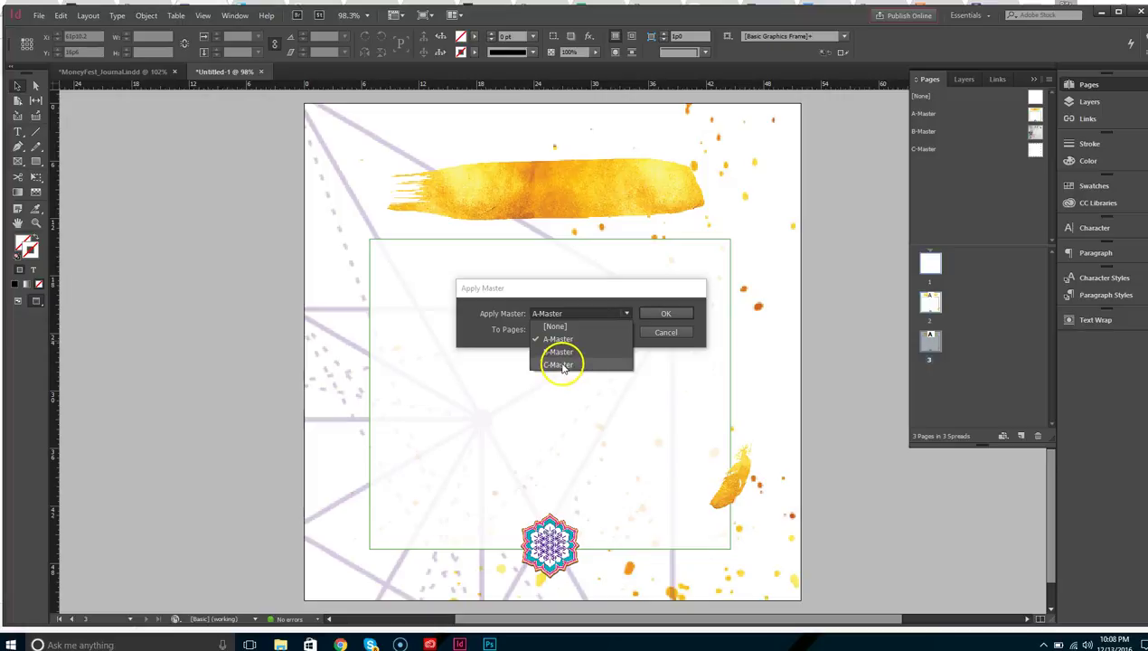
{"action": "left_click", "coordinate": [559, 352]}
{"action": "left_click", "coordinate": [666, 313]}
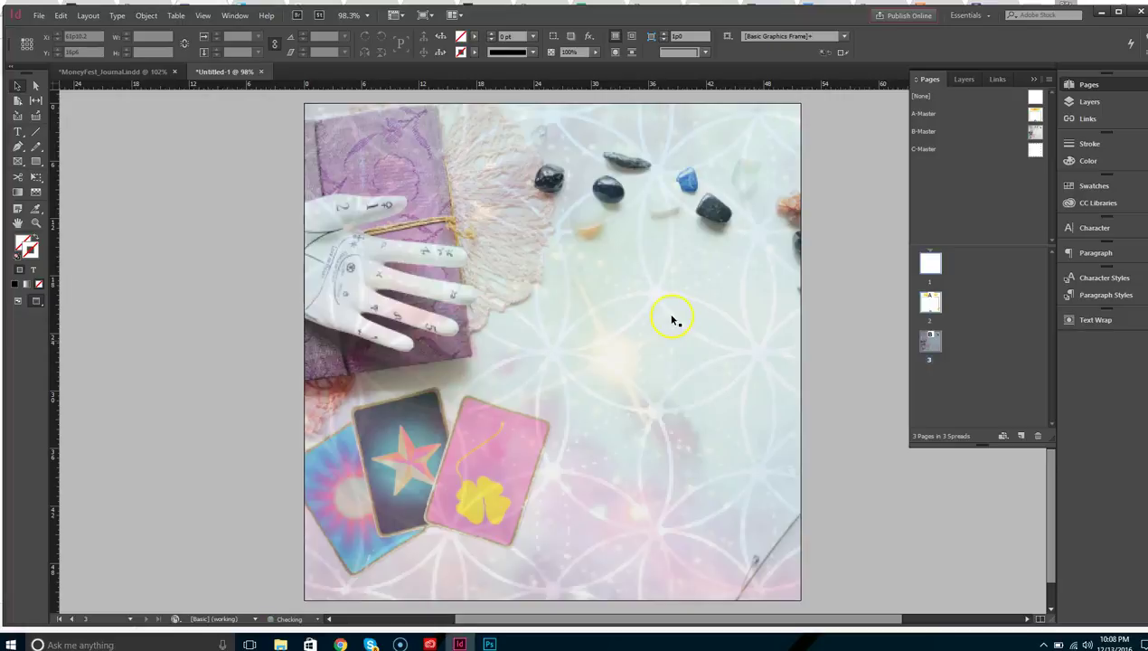
- Insert one page based on C-Master after page 3
{"action": "right_click", "coordinate": [935, 349]}
{"action": "left_click", "coordinate": [954, 350]}
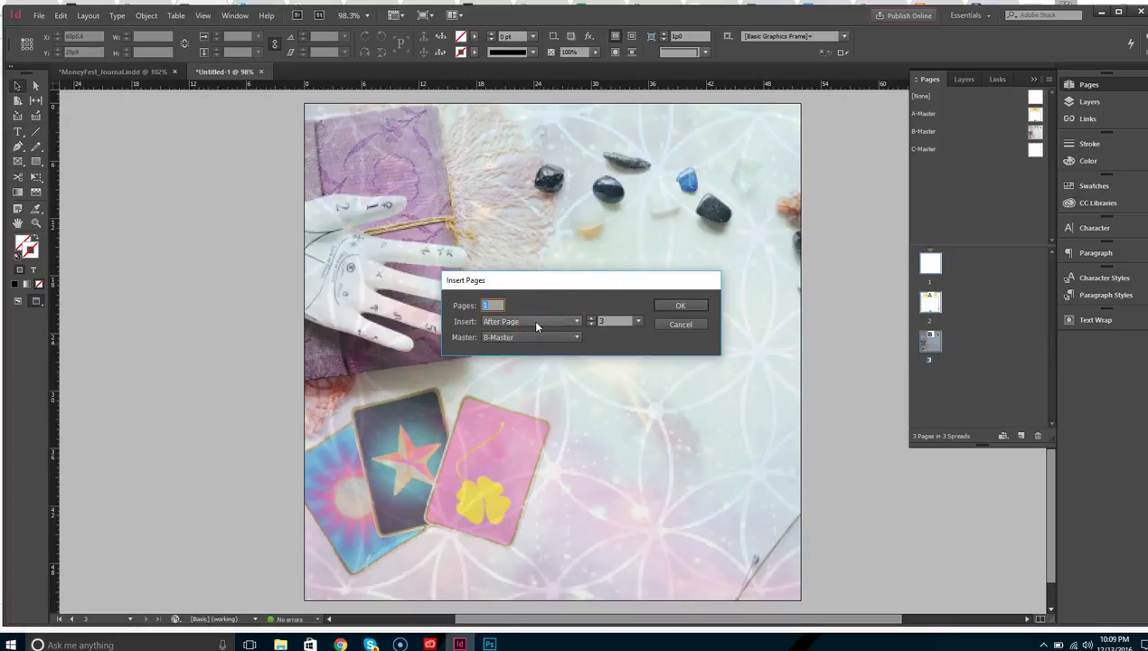
{"action": "left_click", "coordinate": [536, 323]}
{"action": "left_click", "coordinate": [530, 330]}
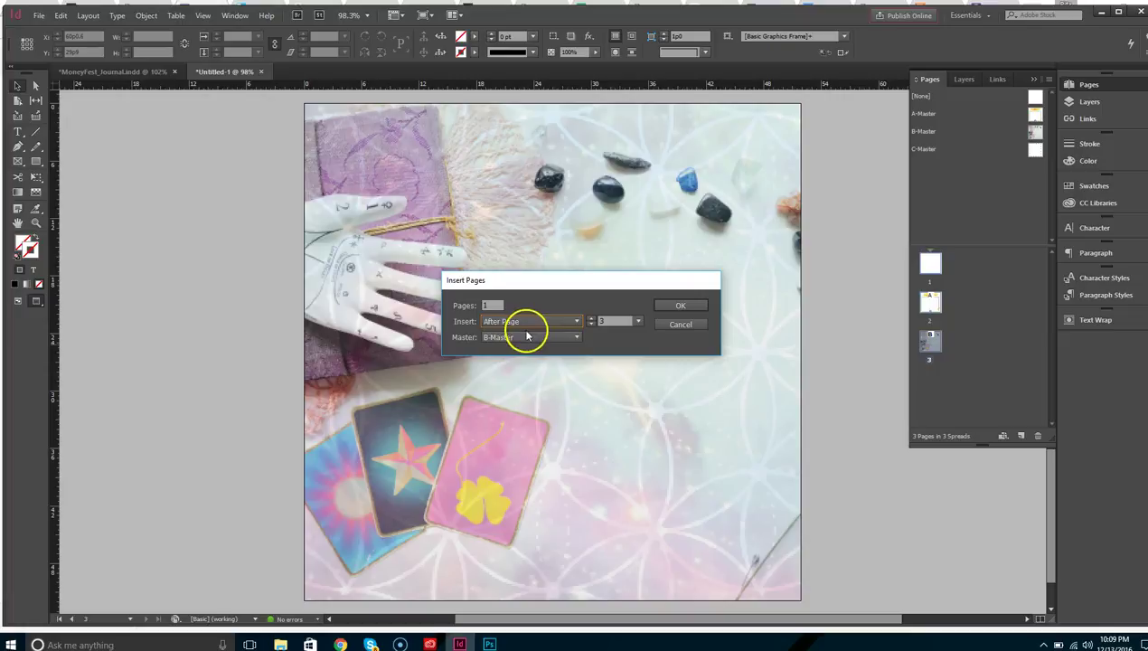
{"action": "left_click", "coordinate": [530, 337]}
{"action": "left_click", "coordinate": [525, 389]}
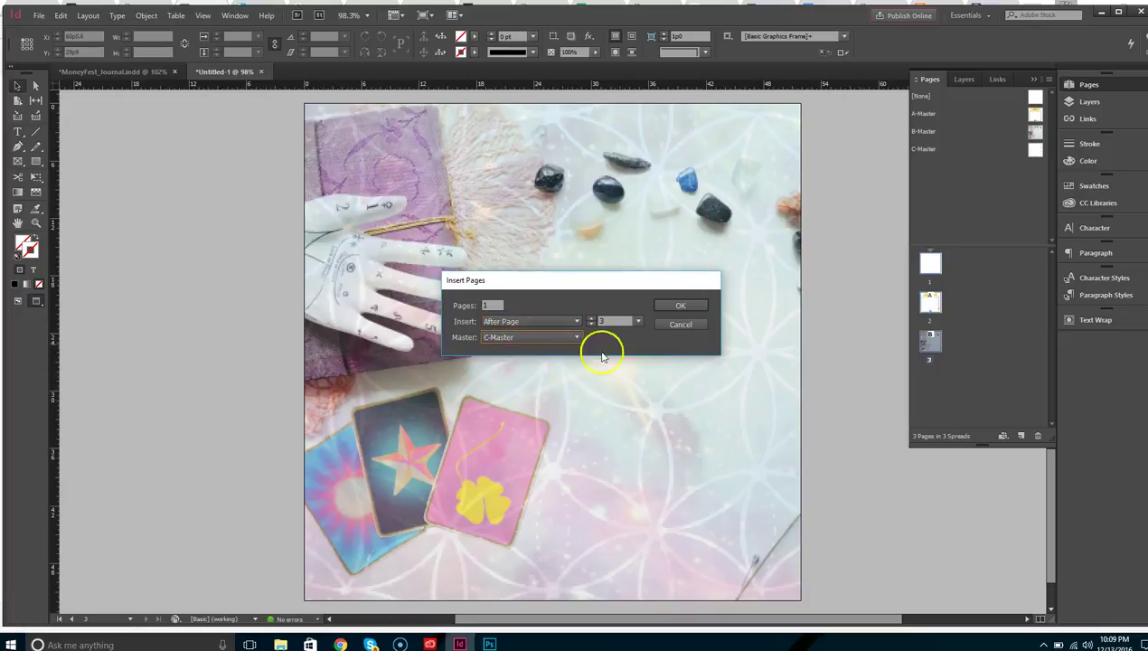
{"action": "left_click", "coordinate": [673, 308]}
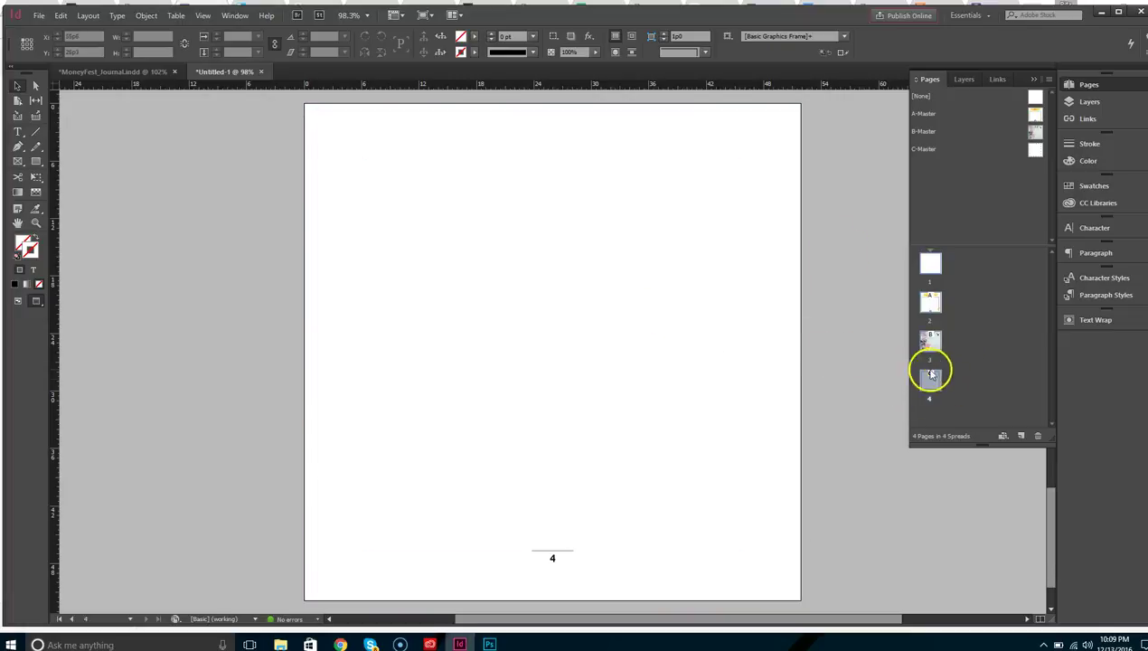
- Look through the Introduction pages of MoneyFest_Journal.indd down to the document's end
{"action": "left_click", "coordinate": [128, 71]}
{"action": "scroll", "coordinate": [488, 334], "scroll_direction": "down", "scroll_amount": 3}
{"action": "scroll", "coordinate": [488, 335], "scroll_direction": "down", "scroll_amount": 15}
{"action": "scroll", "coordinate": [784, 493], "scroll_direction": "down", "scroll_amount": 12}
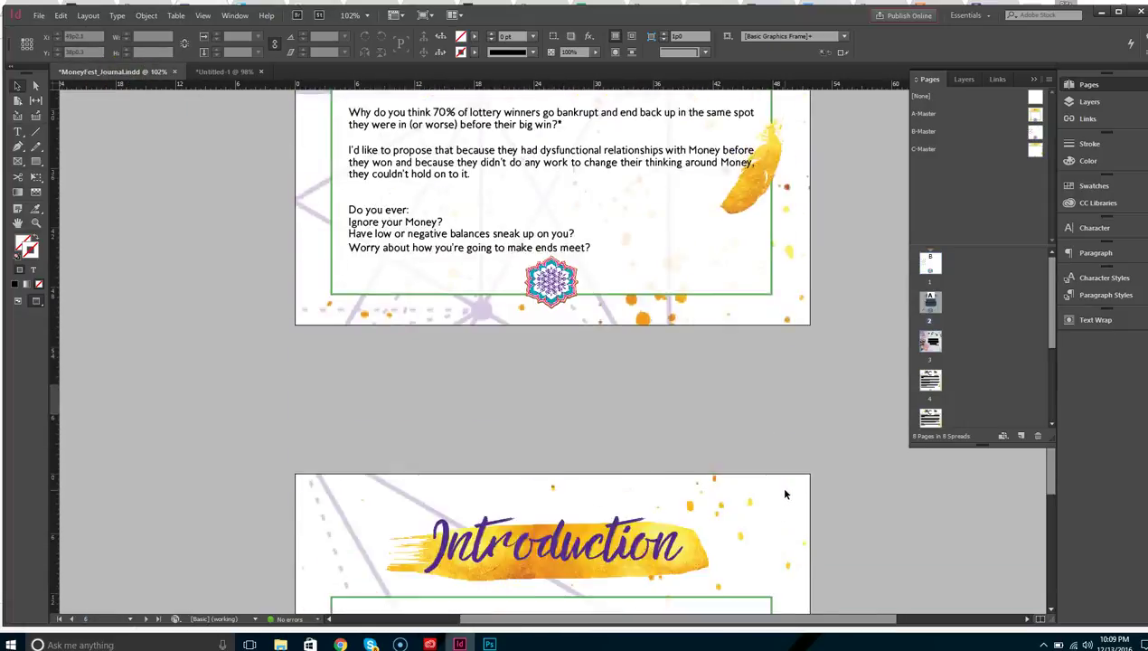
{"action": "scroll", "coordinate": [785, 494], "scroll_direction": "down", "scroll_amount": 15}
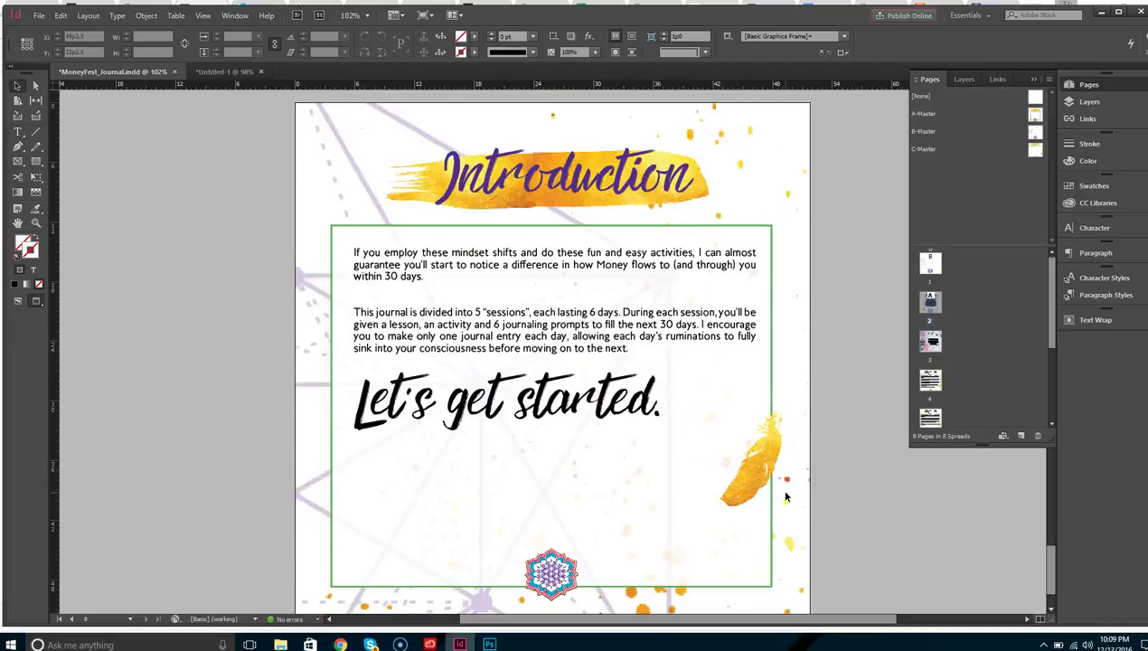
{"action": "scroll", "coordinate": [785, 496], "scroll_direction": "down", "scroll_amount": 2}
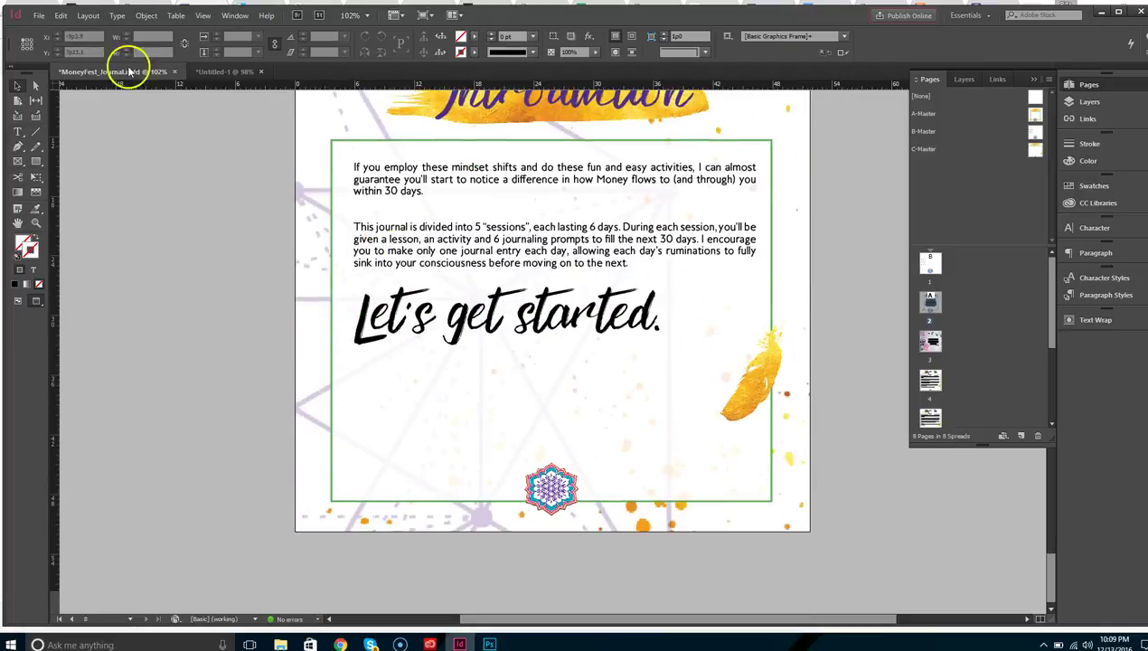
- Switch to the untitled document and apply A-Master to page 4
{"action": "left_click", "coordinate": [214, 72]}
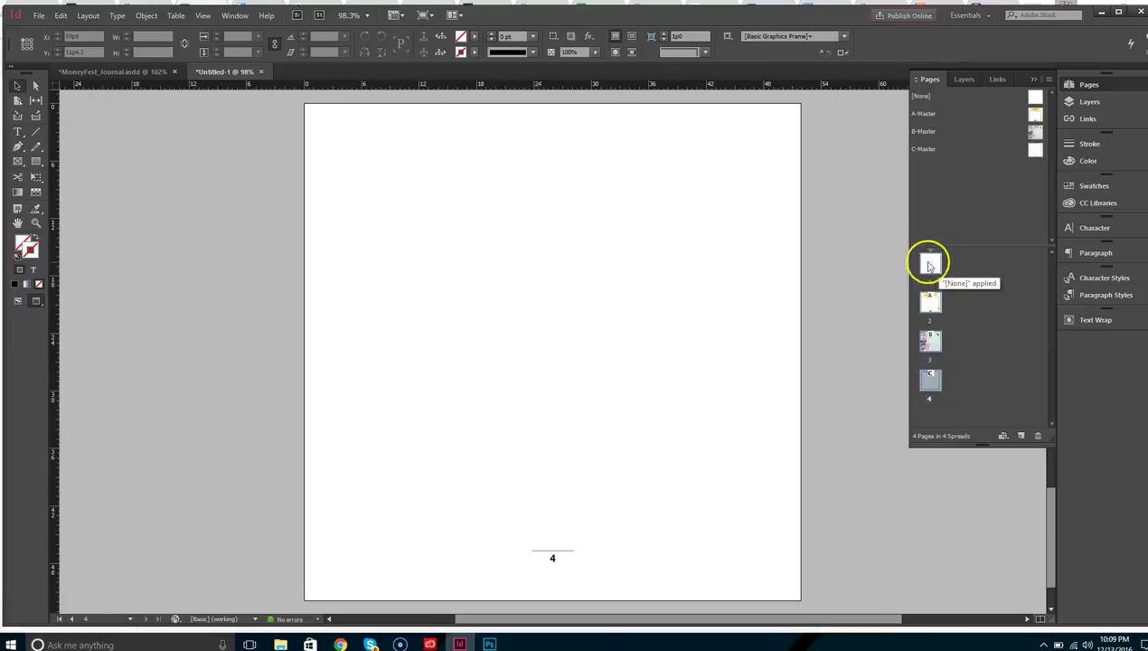
{"action": "right_click", "coordinate": [935, 380]}
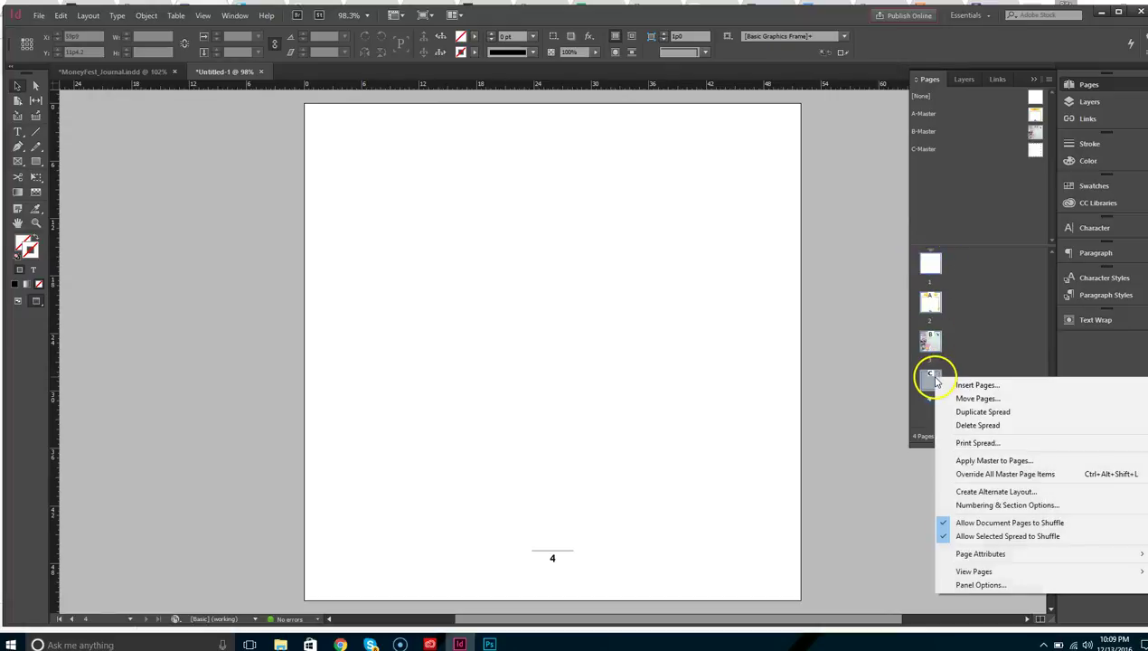
{"action": "left_click", "coordinate": [994, 461]}
{"action": "left_click", "coordinate": [578, 313]}
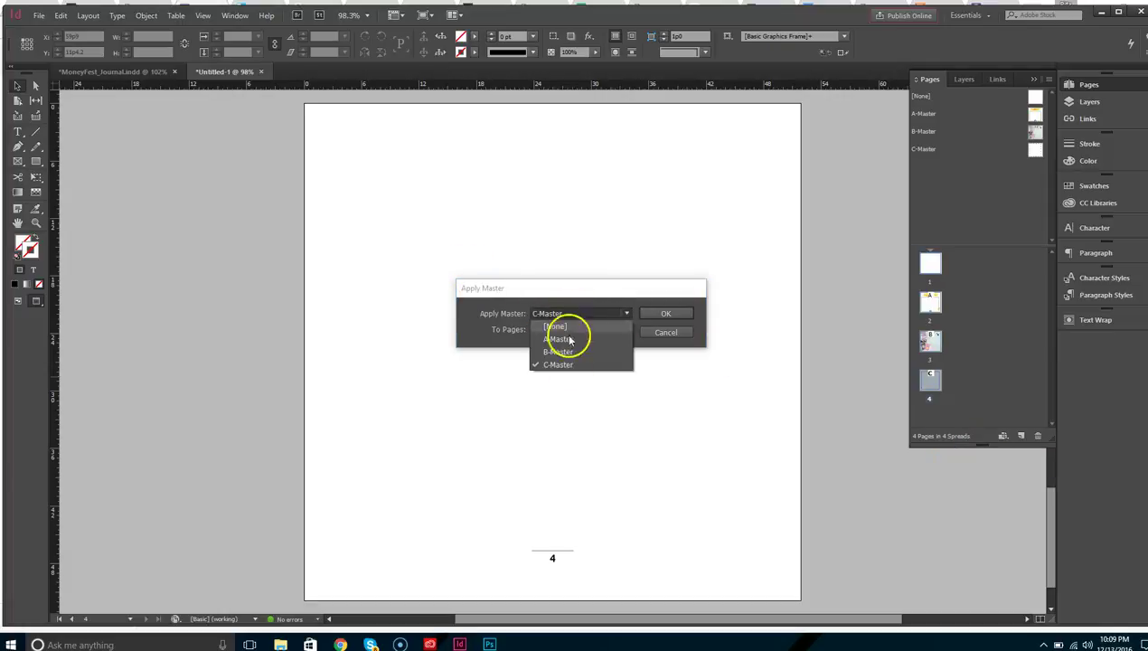
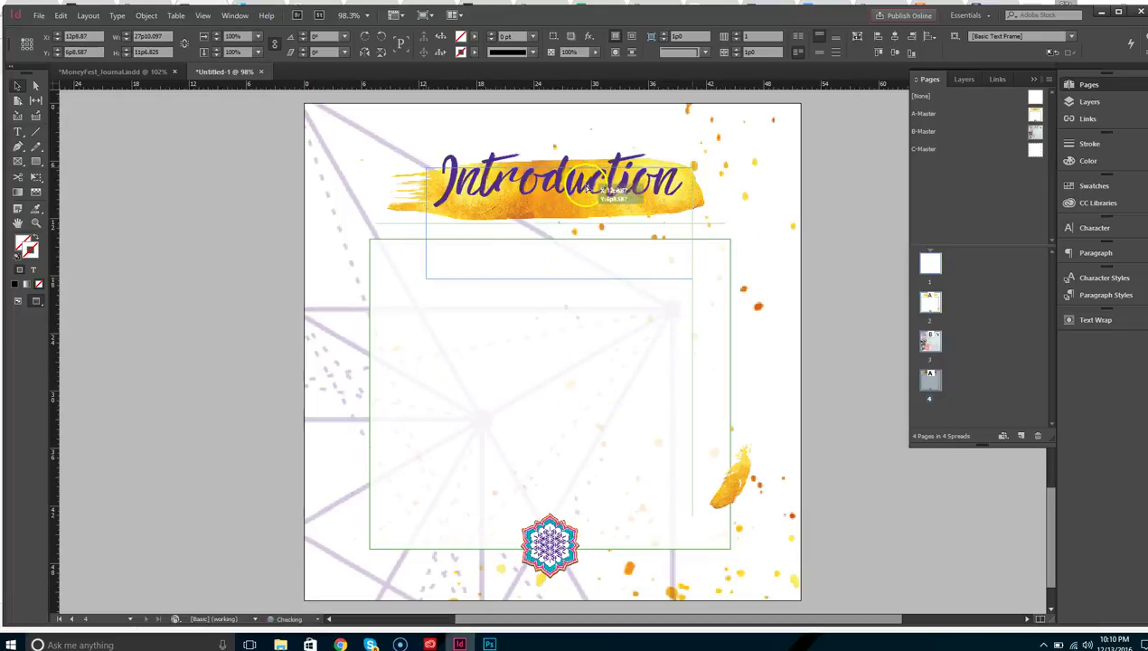
- Create a new paragraph style from the Introduction heading's formatting
{"action": "left_click", "coordinate": [1107, 295]}
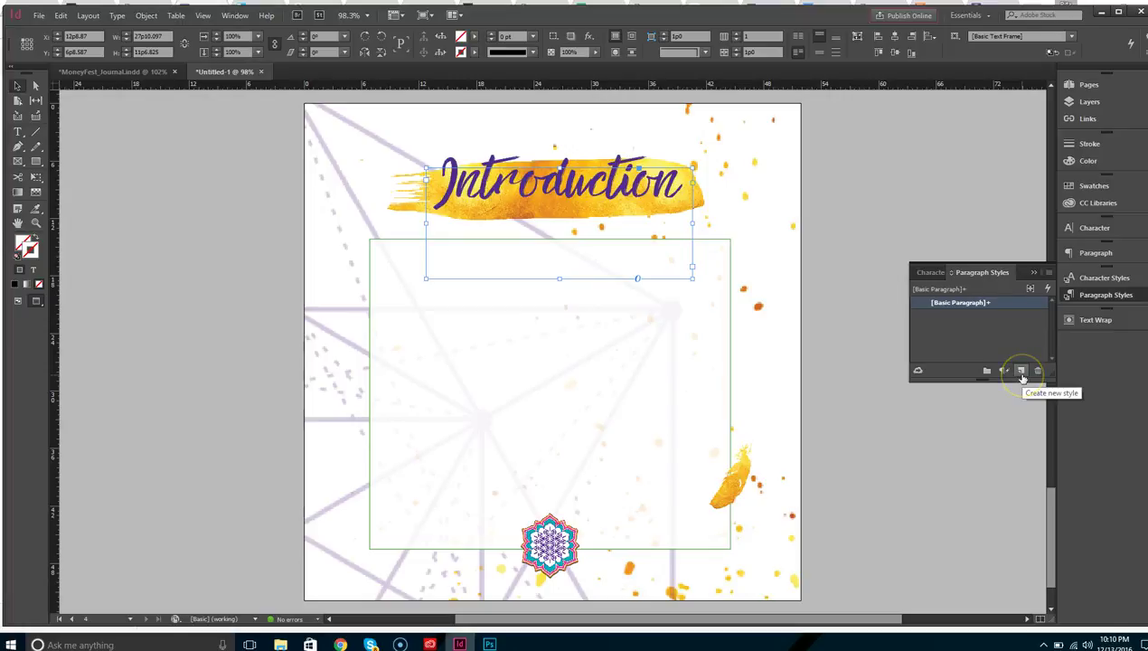
{"action": "left_click", "coordinate": [1022, 372]}
{"action": "left_click", "coordinate": [976, 305]}
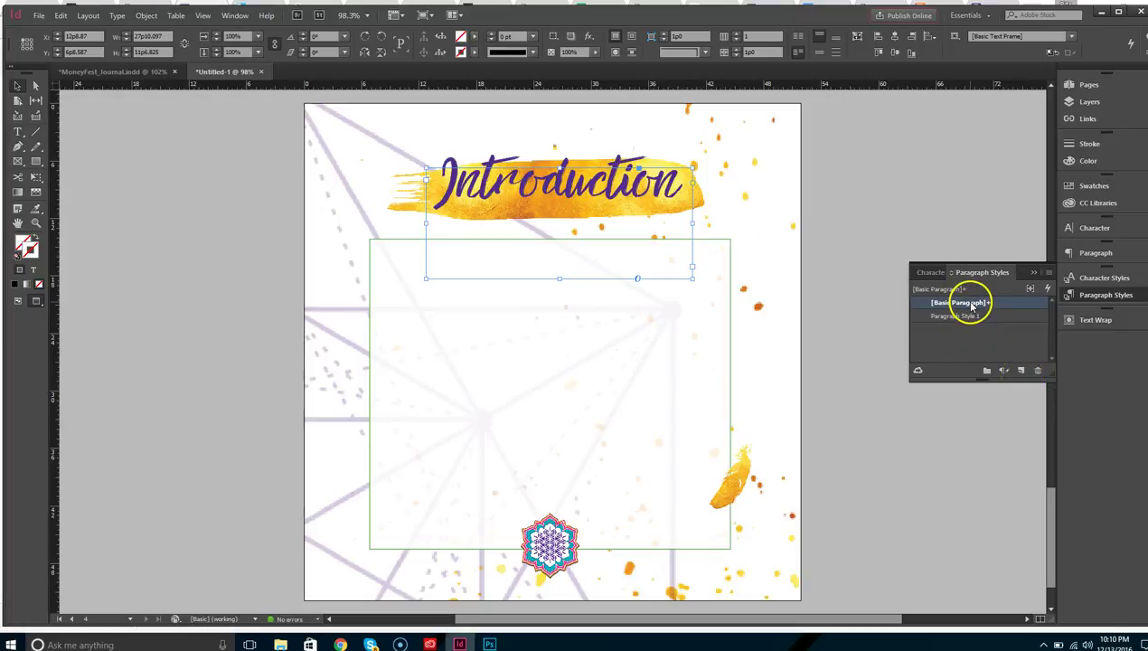
{"action": "left_click", "coordinate": [988, 304], "text": "alt"}
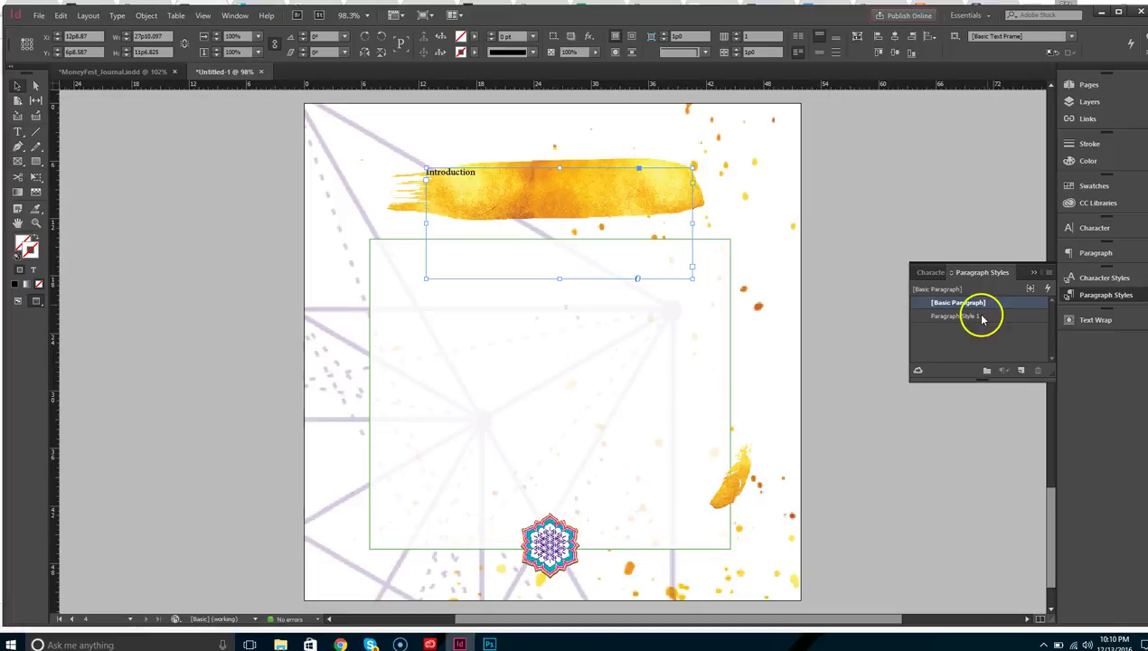
{"action": "left_click", "coordinate": [60, 16]}
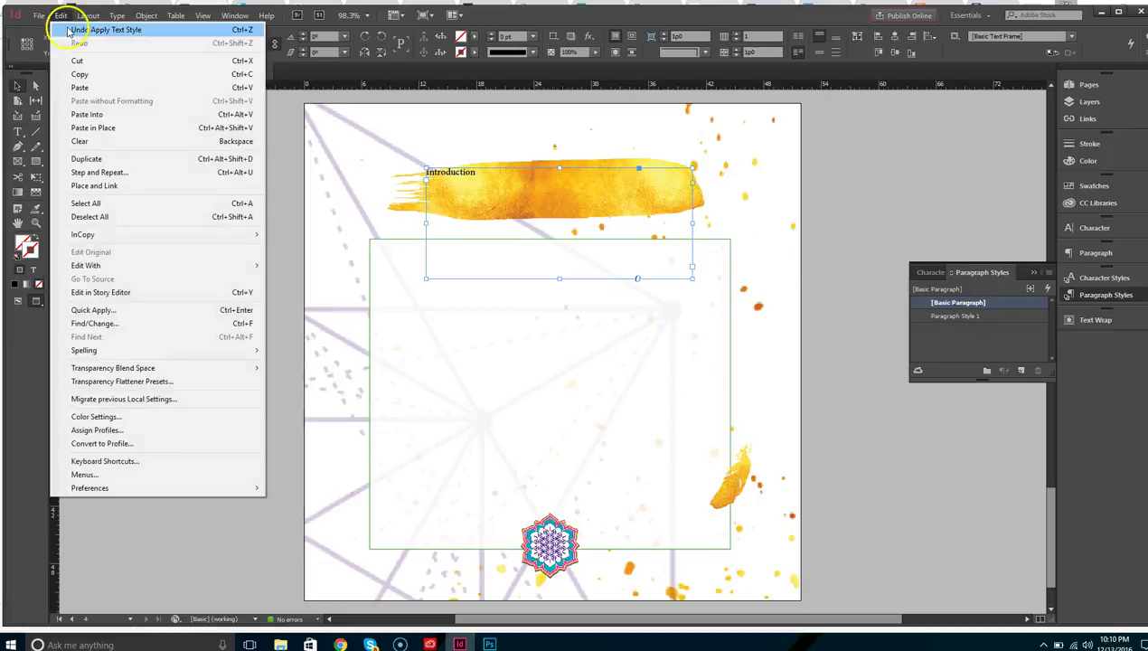
{"action": "left_click", "coordinate": [56, 30]}
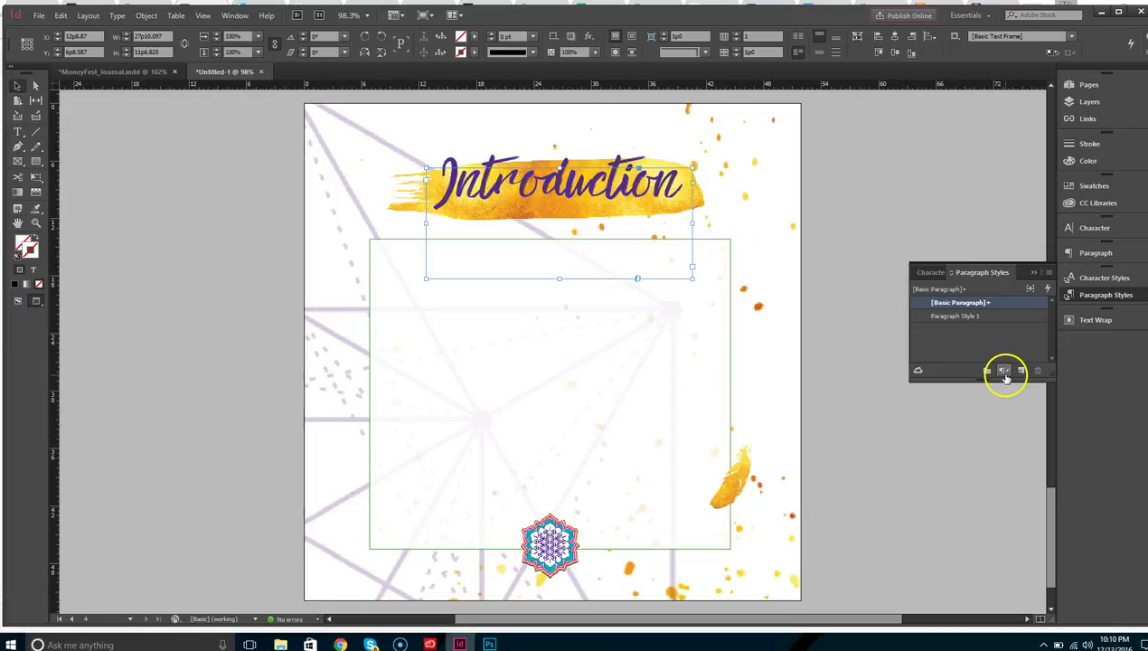
{"action": "right_click", "coordinate": [976, 304]}
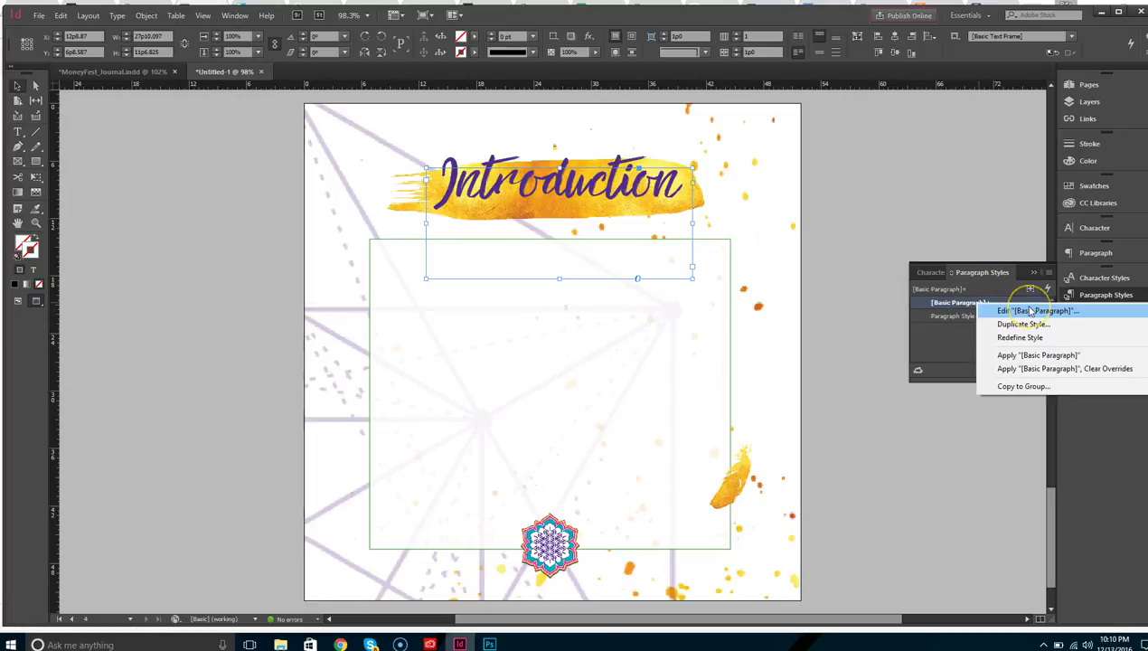
{"action": "left_click", "coordinate": [964, 332]}
- Apply the new paragraph style to the Introduction heading and rename the style Headline
{"action": "left_click", "coordinate": [955, 315]}
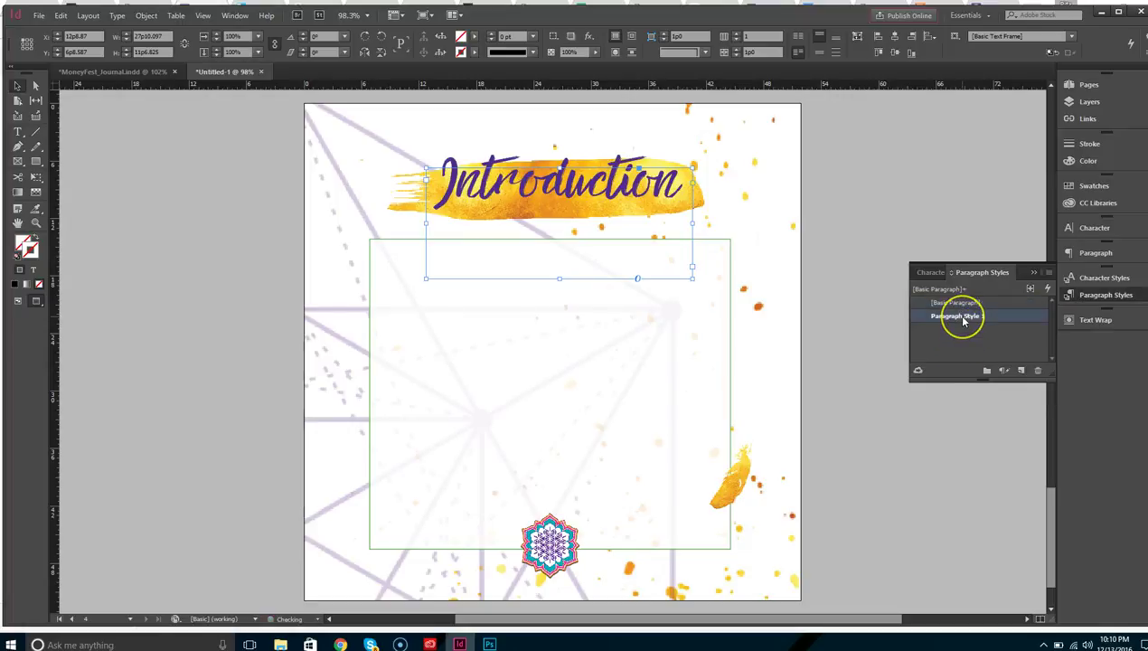
{"action": "right_click", "coordinate": [962, 317]}
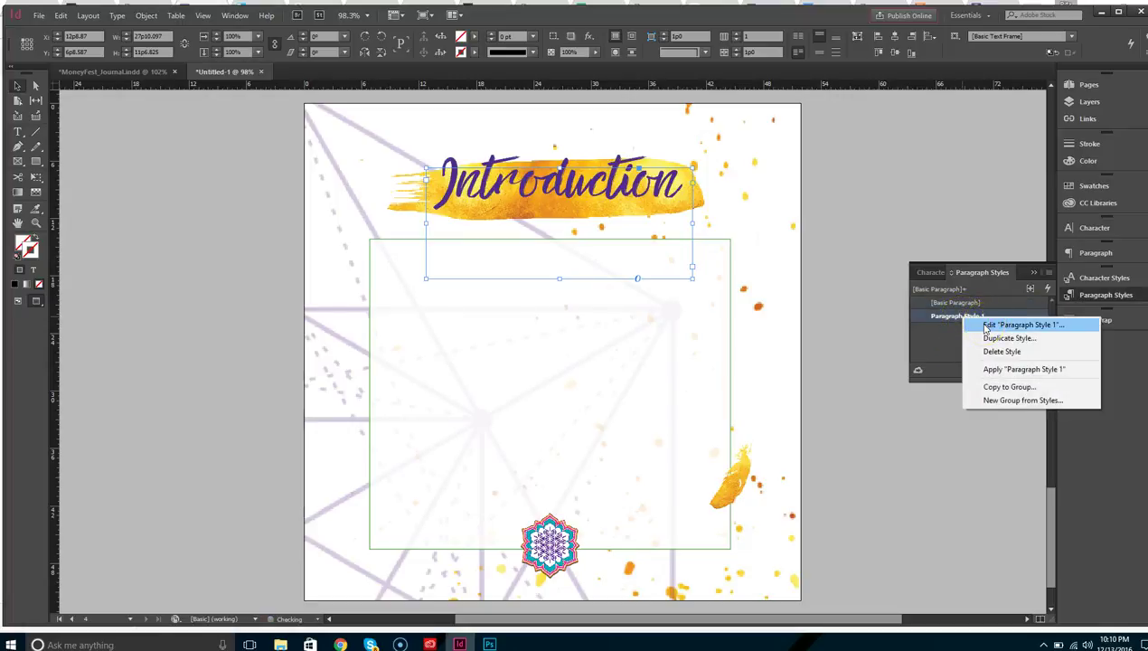
{"action": "key", "text": "Escape"}
{"action": "left_click", "coordinate": [973, 318]}
{"action": "double_click", "coordinate": [975, 316]}
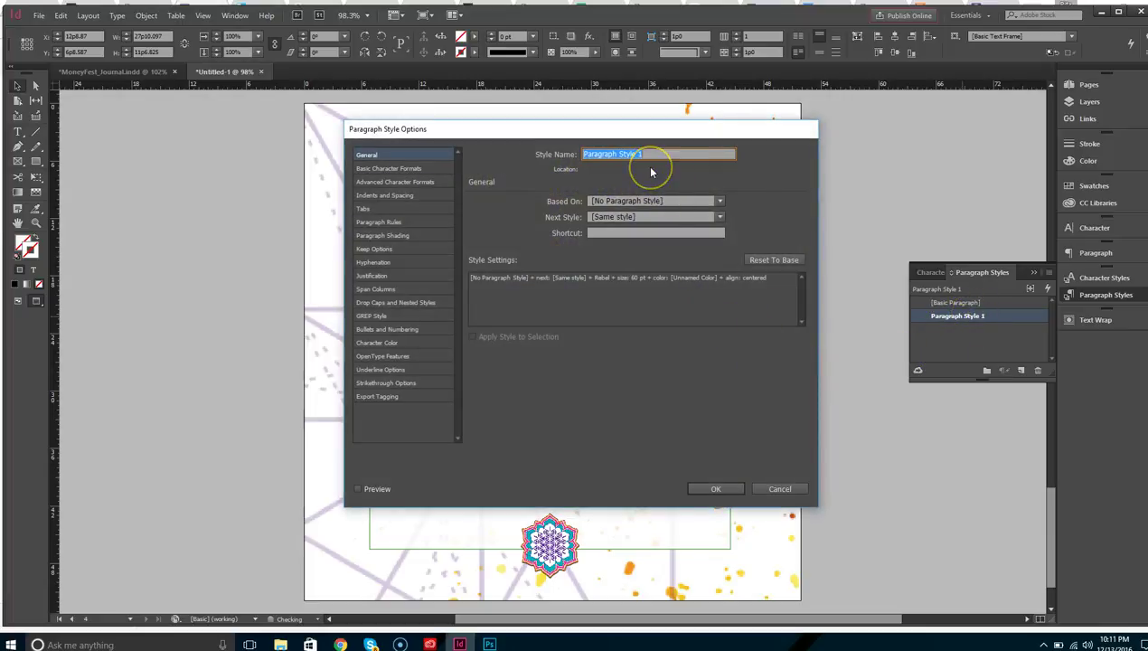
{"action": "type", "text": "Headline"}
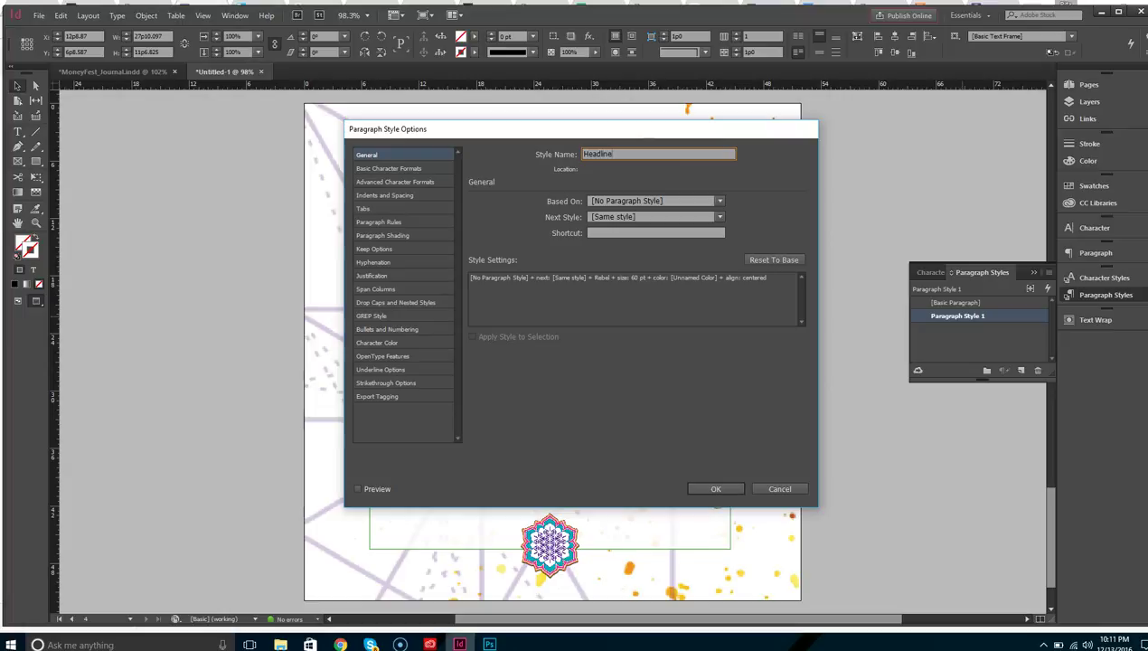
{"action": "left_click", "coordinate": [713, 491]}
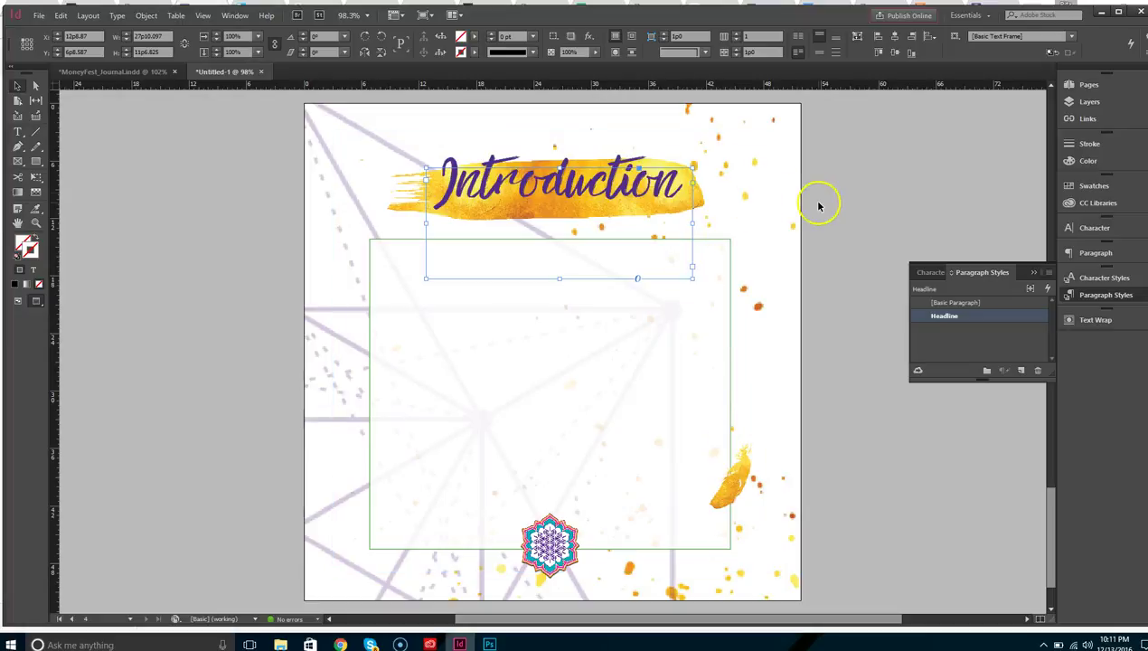
- Copy the Dedication heading's text frame from page 2 of MoneyFest_Journal.indd
{"action": "left_click", "coordinate": [126, 70]}
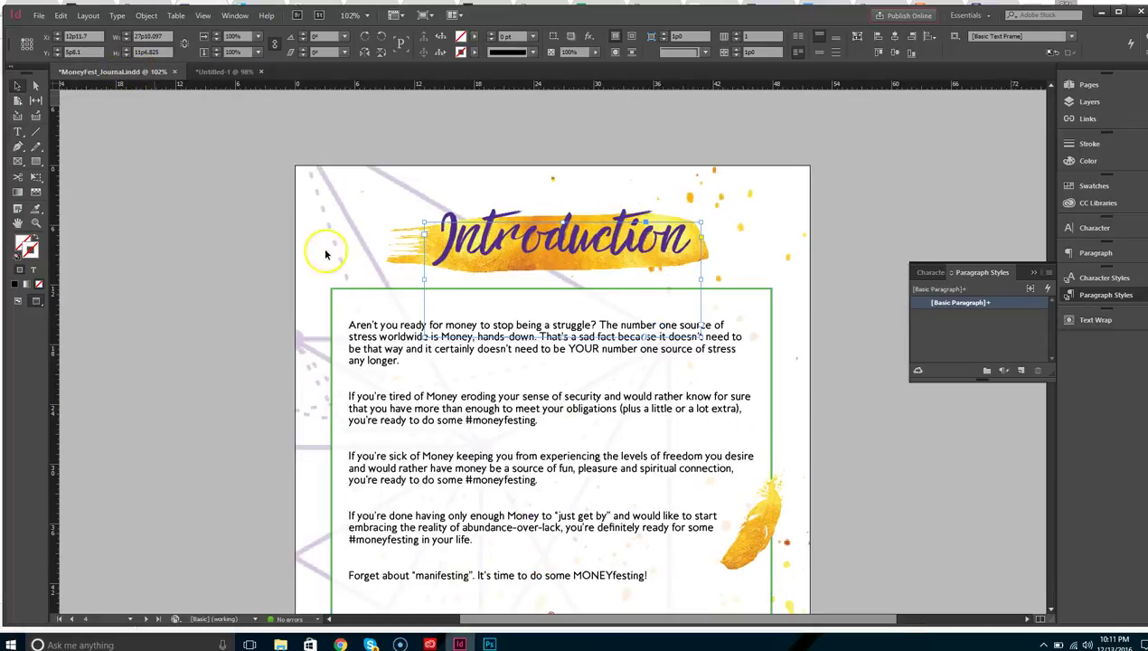
{"action": "scroll", "coordinate": [488, 389], "scroll_direction": "up", "scroll_amount": 5}
{"action": "scroll", "coordinate": [488, 389], "scroll_direction": "up", "scroll_amount": 15}
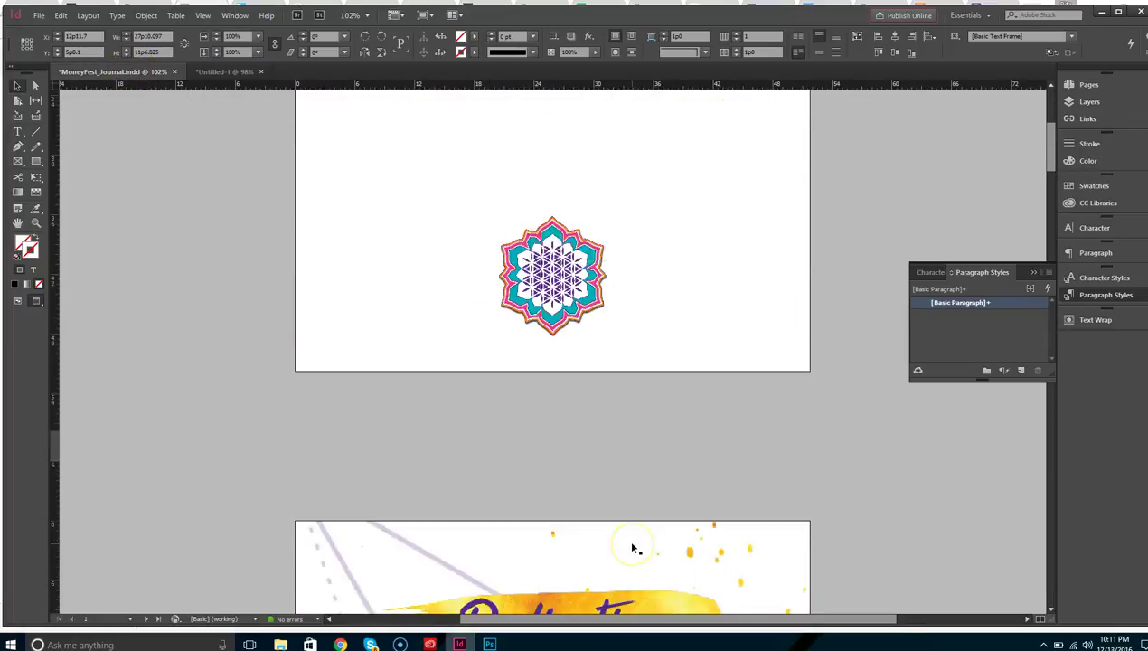
{"action": "scroll", "coordinate": [633, 549], "scroll_direction": "down", "scroll_amount": 5}
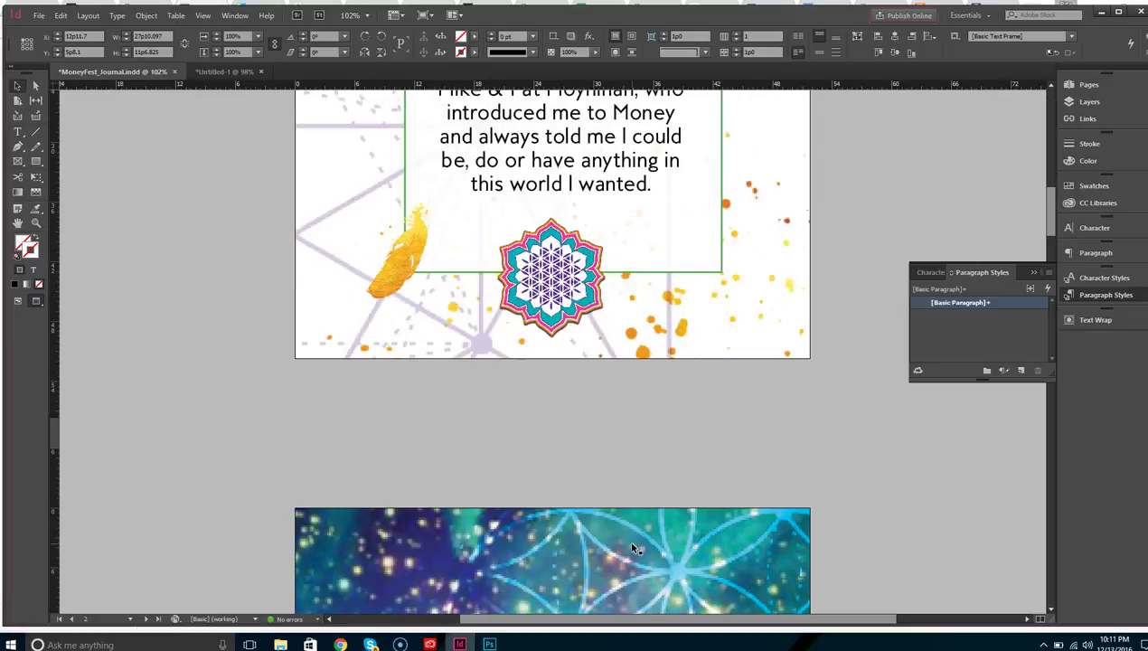
{"action": "scroll", "coordinate": [633, 549], "scroll_direction": "up", "scroll_amount": 3}
{"action": "left_click", "coordinate": [550, 246]}
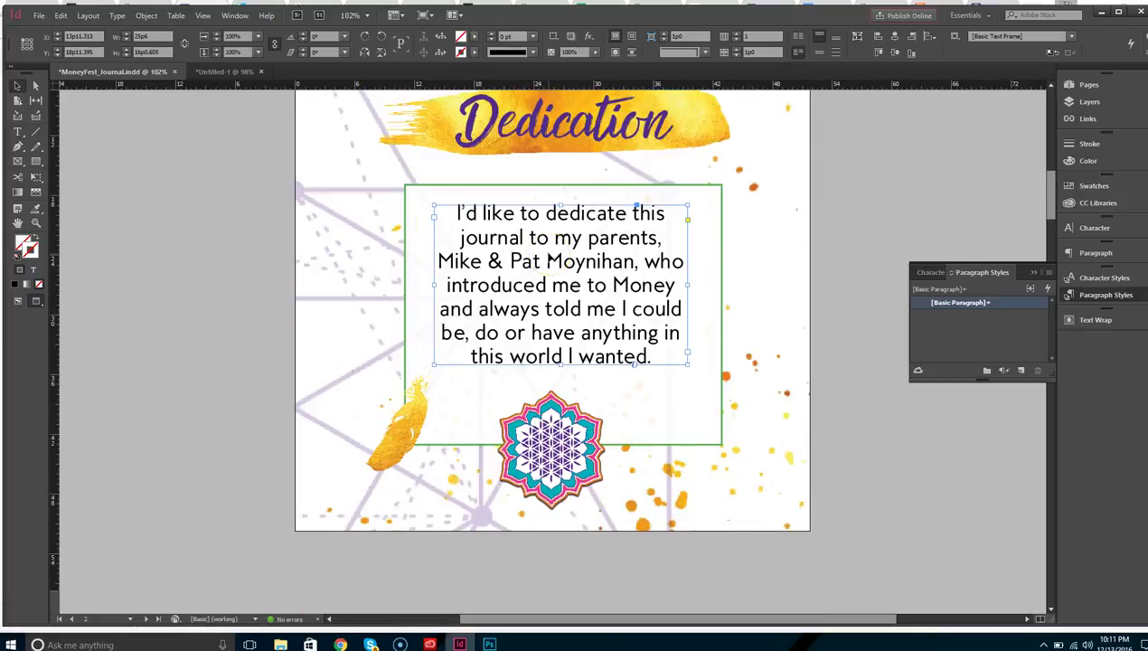
{"action": "left_click", "coordinate": [553, 129]}
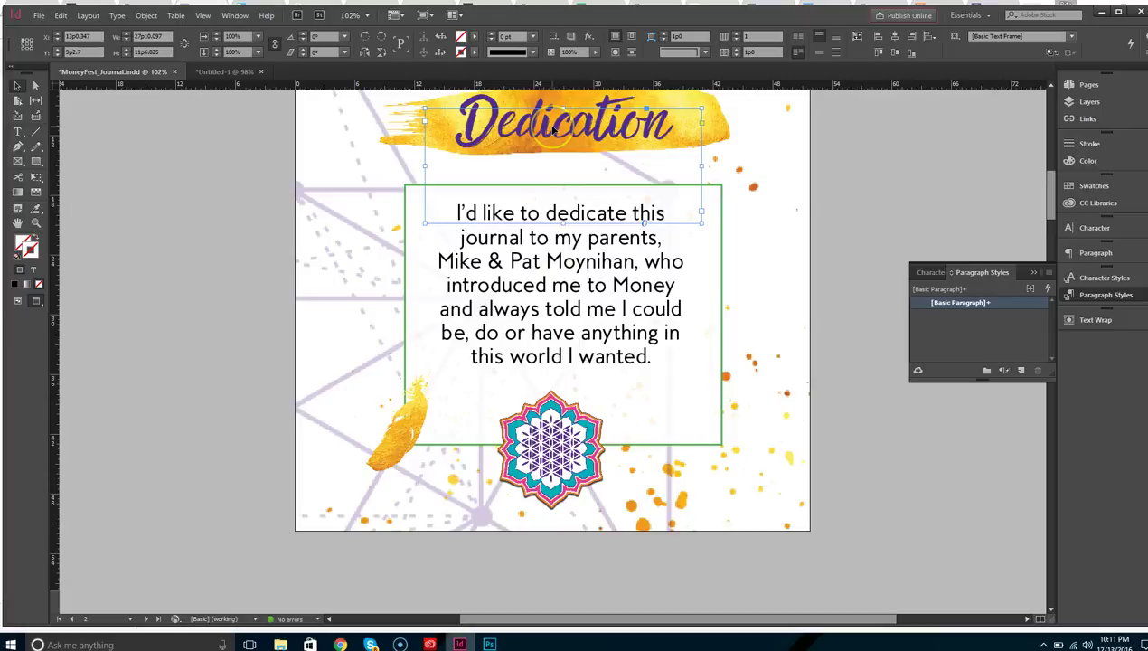
{"action": "key", "text": "ctrl+v"}
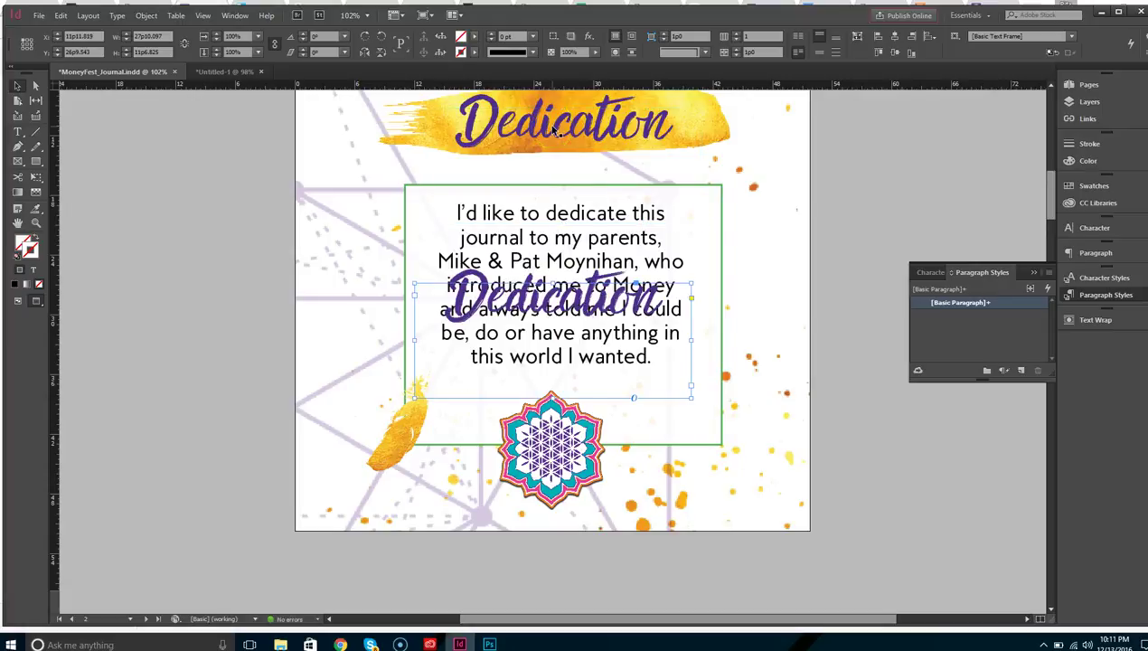
{"action": "key", "text": "ctrl+z"}
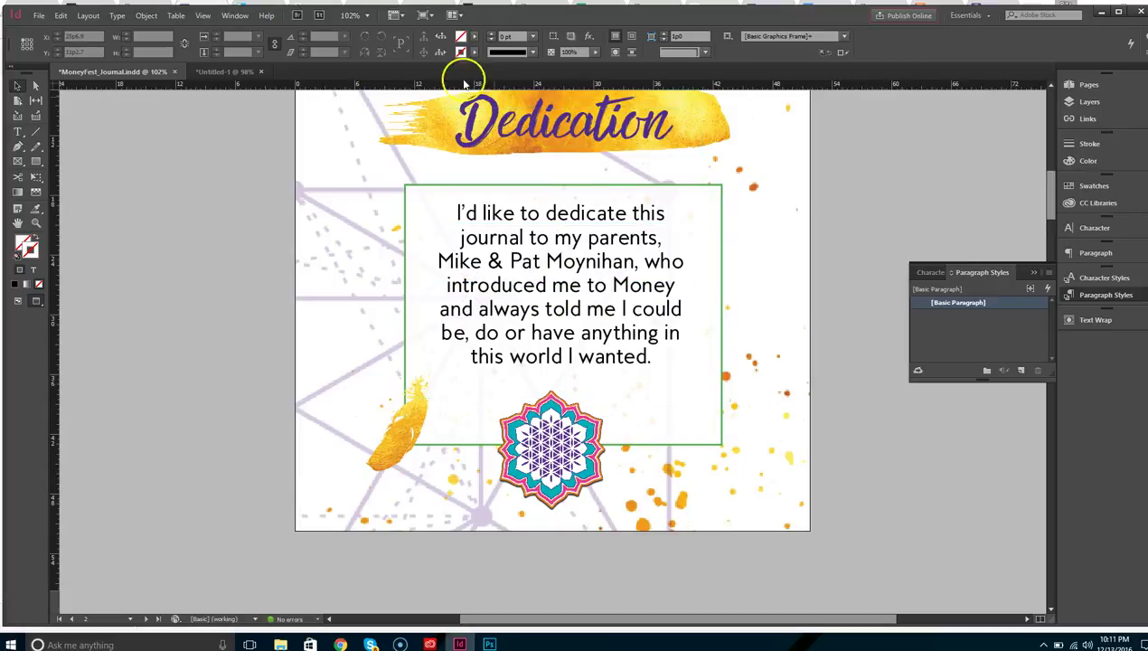
- Paste the Dedication heading onto page 2 of the untitled document and place it over the gold brush stroke
{"action": "left_click", "coordinate": [222, 71]}
{"action": "scroll", "coordinate": [648, 295], "scroll_direction": "up", "scroll_amount": 10}
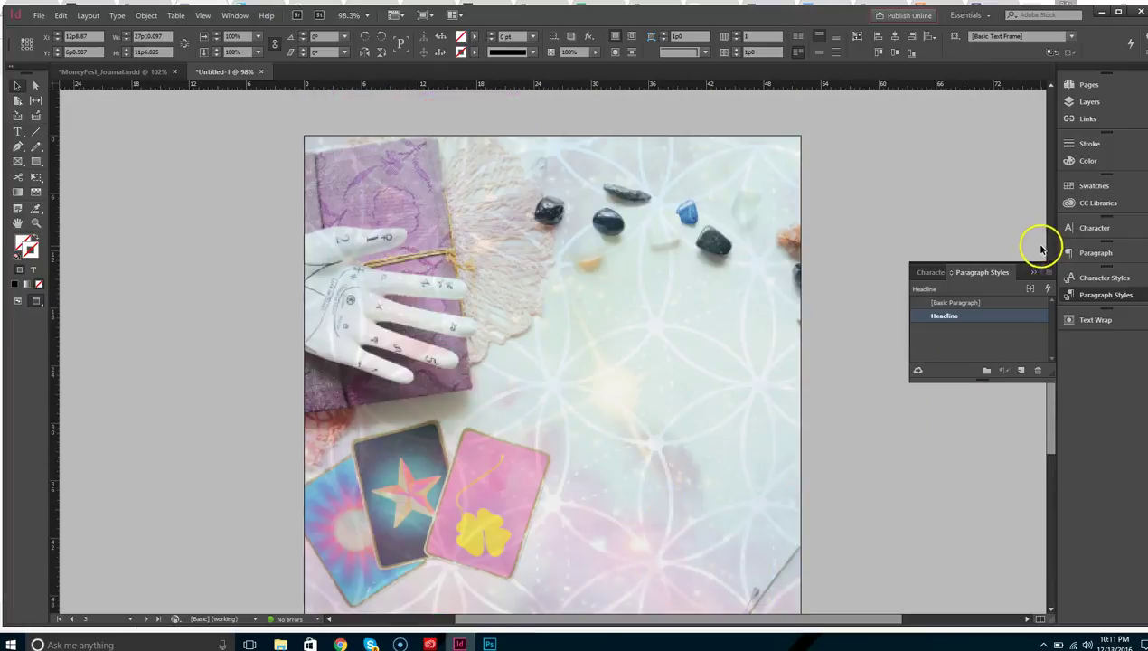
{"action": "scroll", "coordinate": [730, 371], "scroll_direction": "up", "scroll_amount": 15}
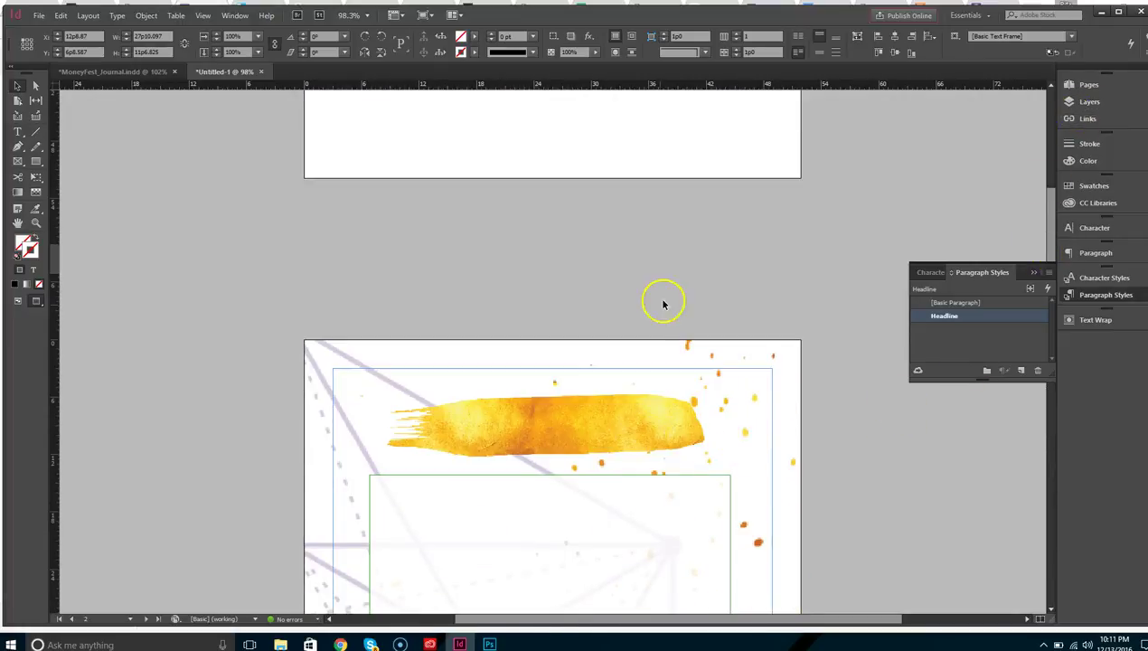
{"action": "scroll", "coordinate": [811, 495], "scroll_direction": "down", "scroll_amount": 5}
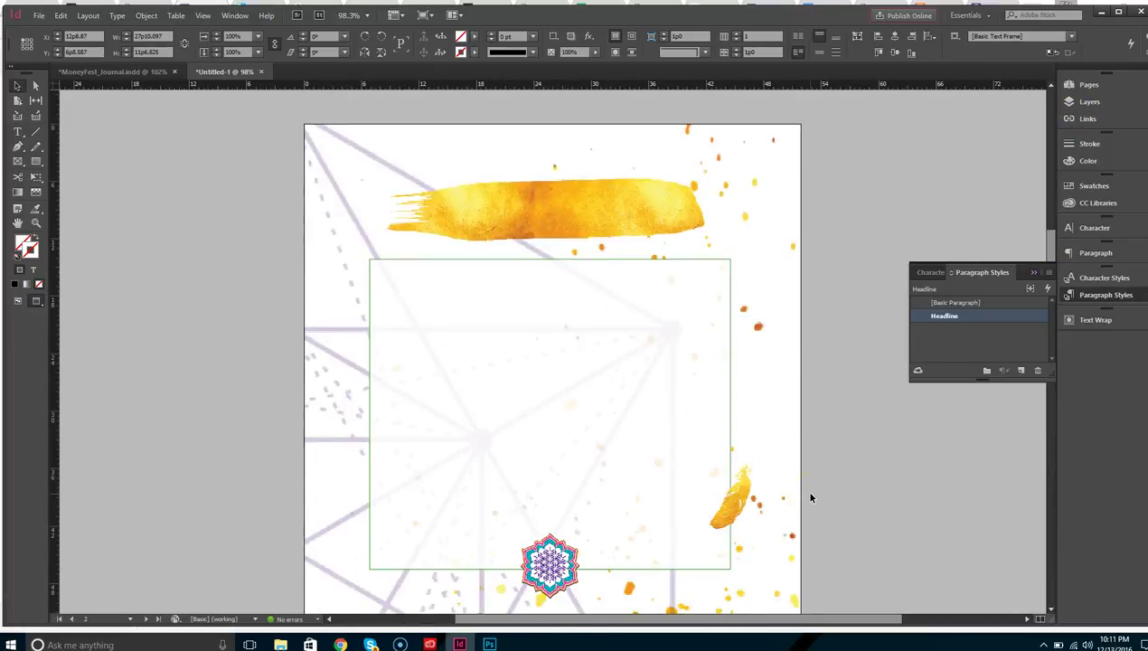
{"action": "key", "text": "ctrl+v"}
{"action": "left_click_drag", "start_coordinate": [597, 317], "coordinate": [597, 208]}
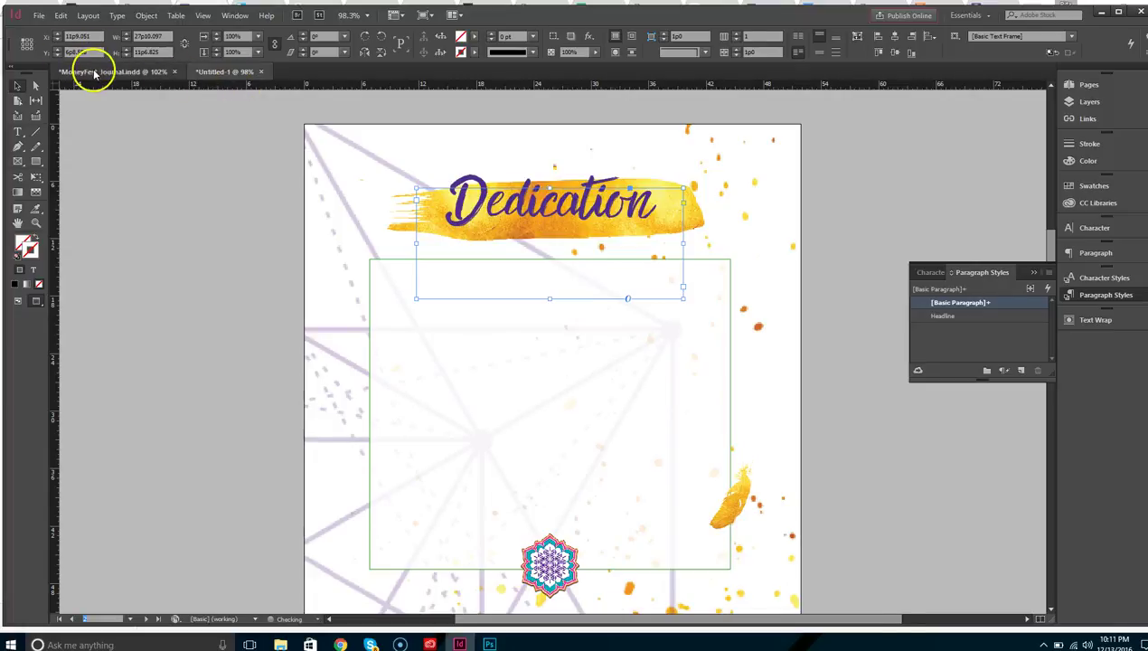
- Copy the dedication body text frame below the heading in MoneyFest_Journal.indd
{"action": "left_click", "coordinate": [95, 71]}
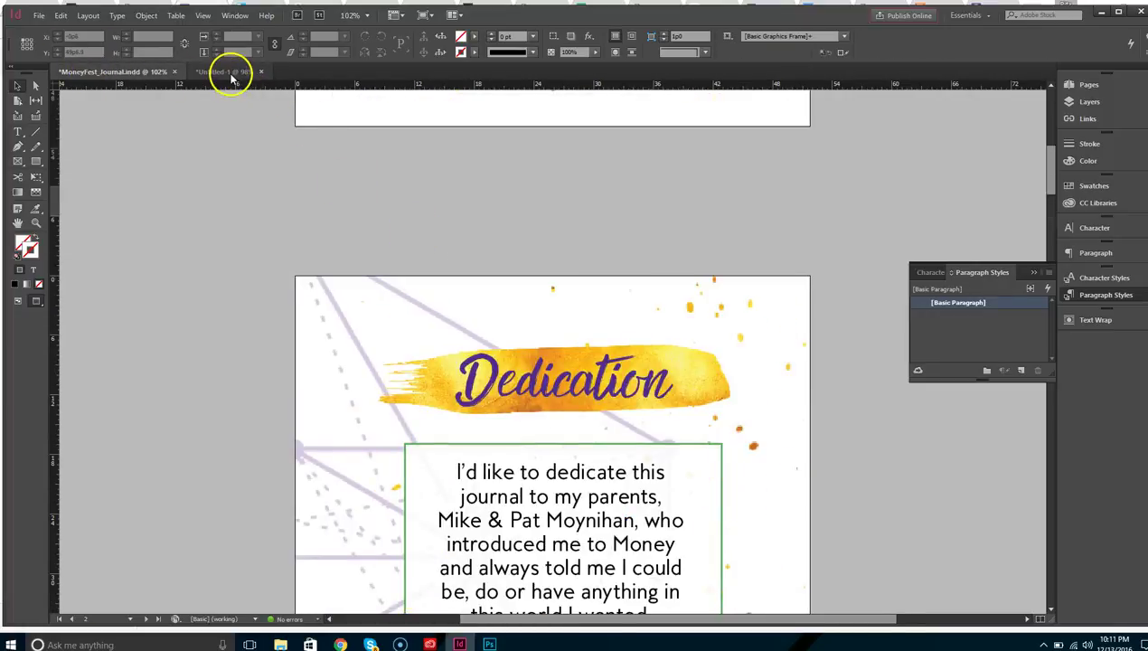
{"action": "scroll", "coordinate": [596, 398], "scroll_direction": "down", "scroll_amount": 3}
{"action": "left_click", "coordinate": [597, 398]}
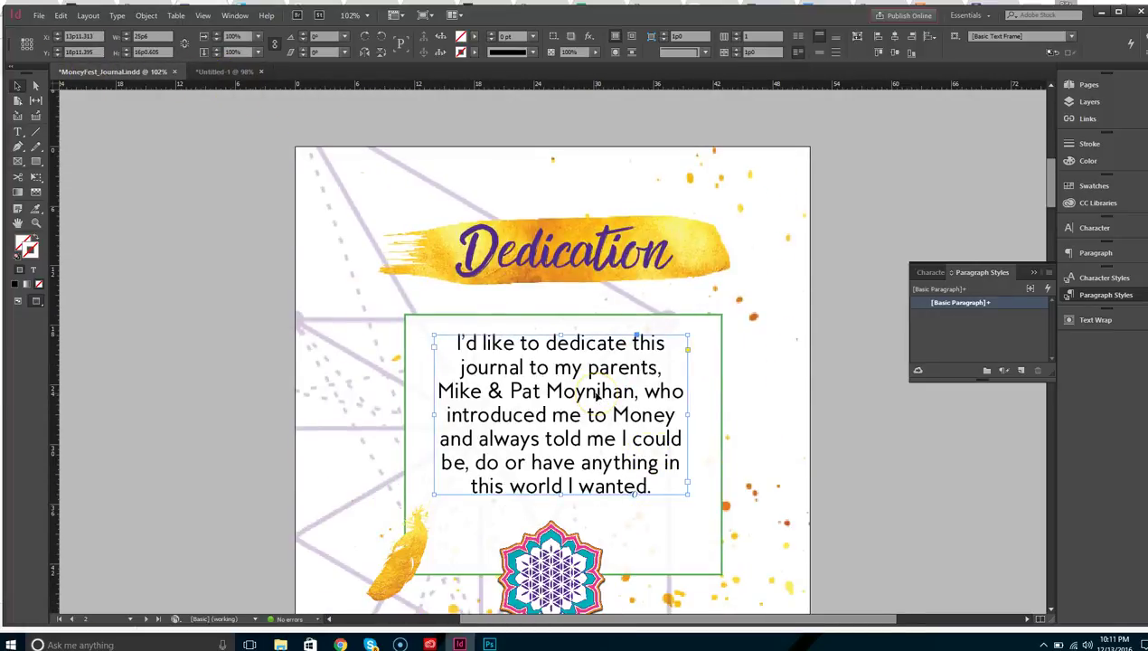
- Paste the dedication body text inside page 2's green frame in the untitled document, enlarging and repositioning its frame to about 27 by 18.5 picas
{"action": "left_click", "coordinate": [242, 71]}
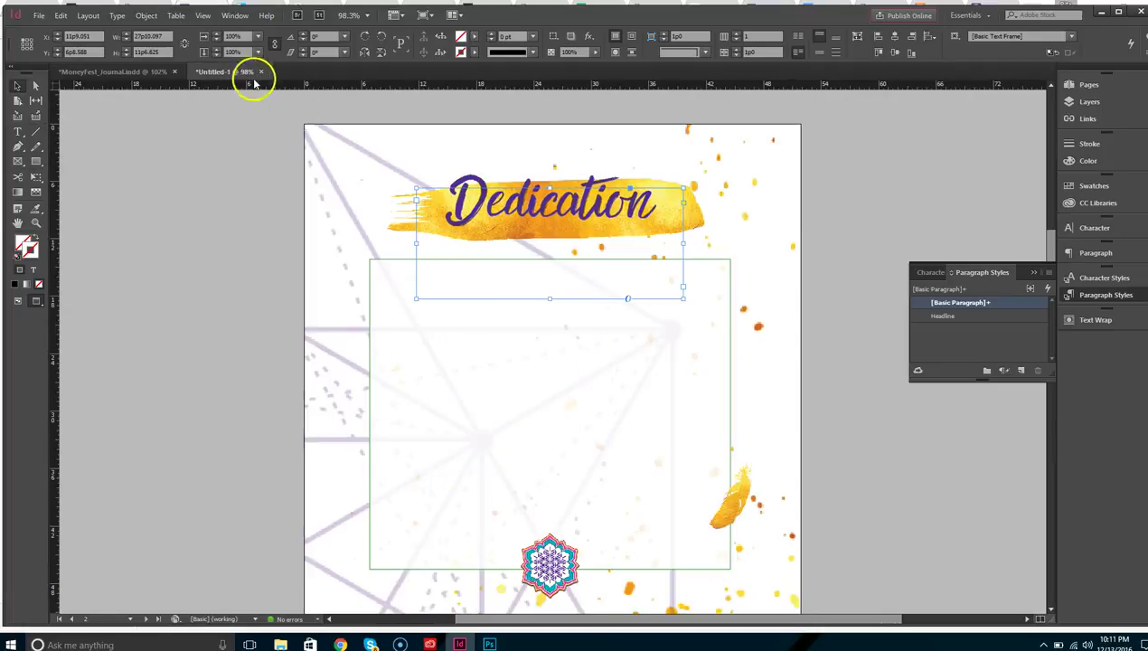
{"action": "left_click", "coordinate": [558, 368]}
{"action": "key", "text": "ctrl+v"}
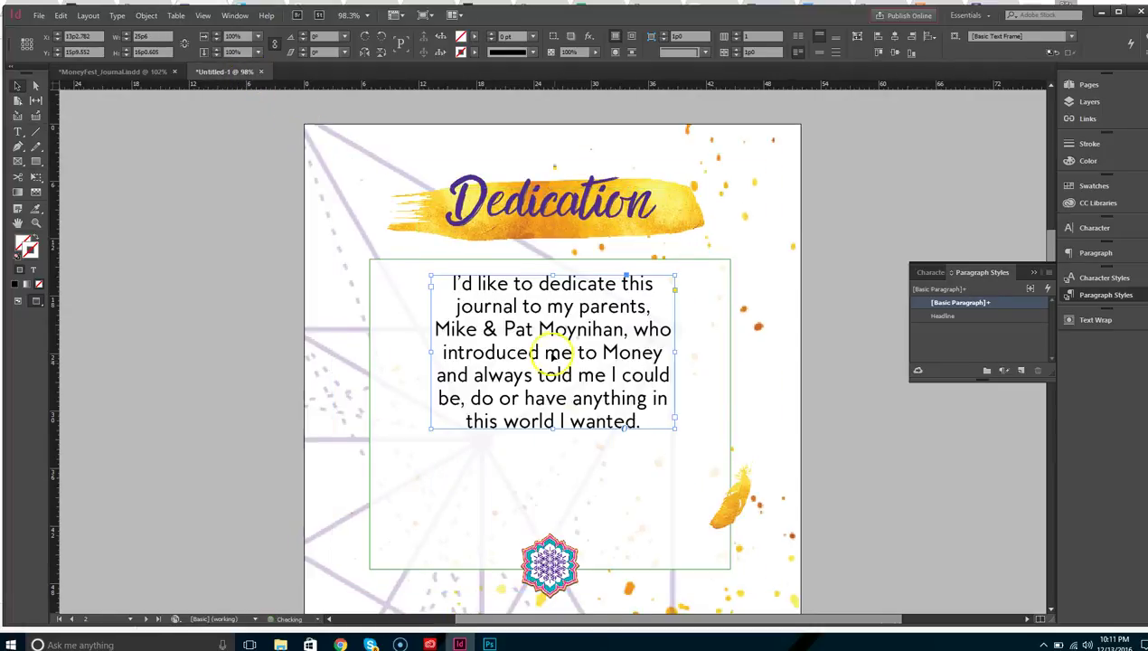
{"action": "left_click_drag", "start_coordinate": [431, 428], "coordinate": [417, 452]}
{"action": "left_click_drag", "start_coordinate": [550, 374], "coordinate": [559, 414]}
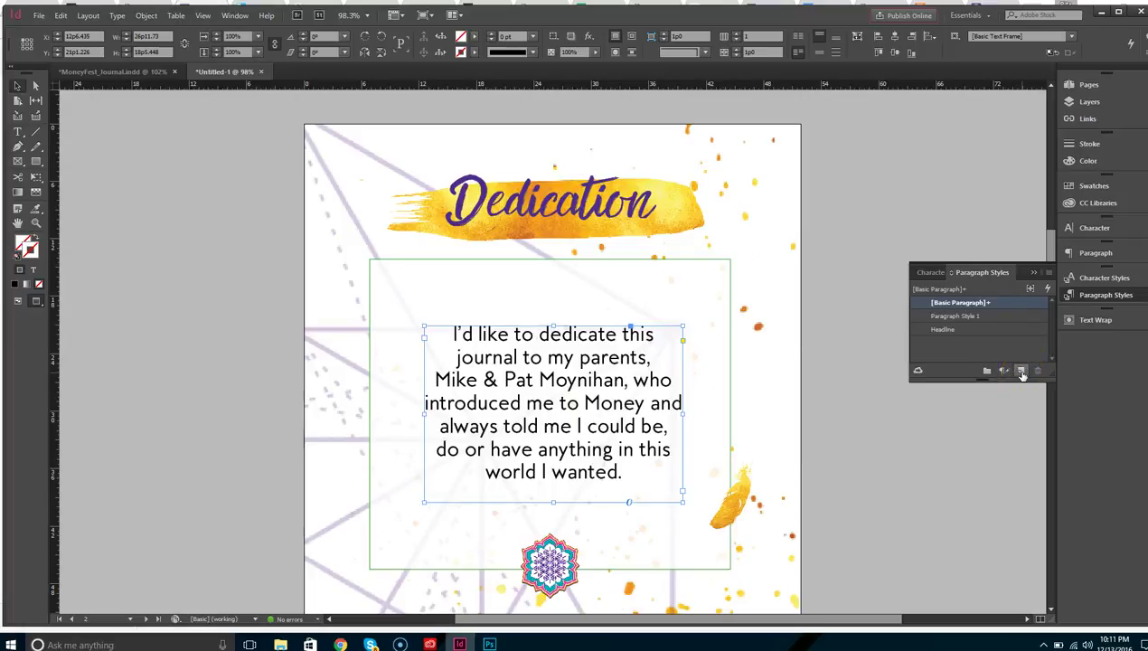
{"action": "left_click", "coordinate": [998, 323]}
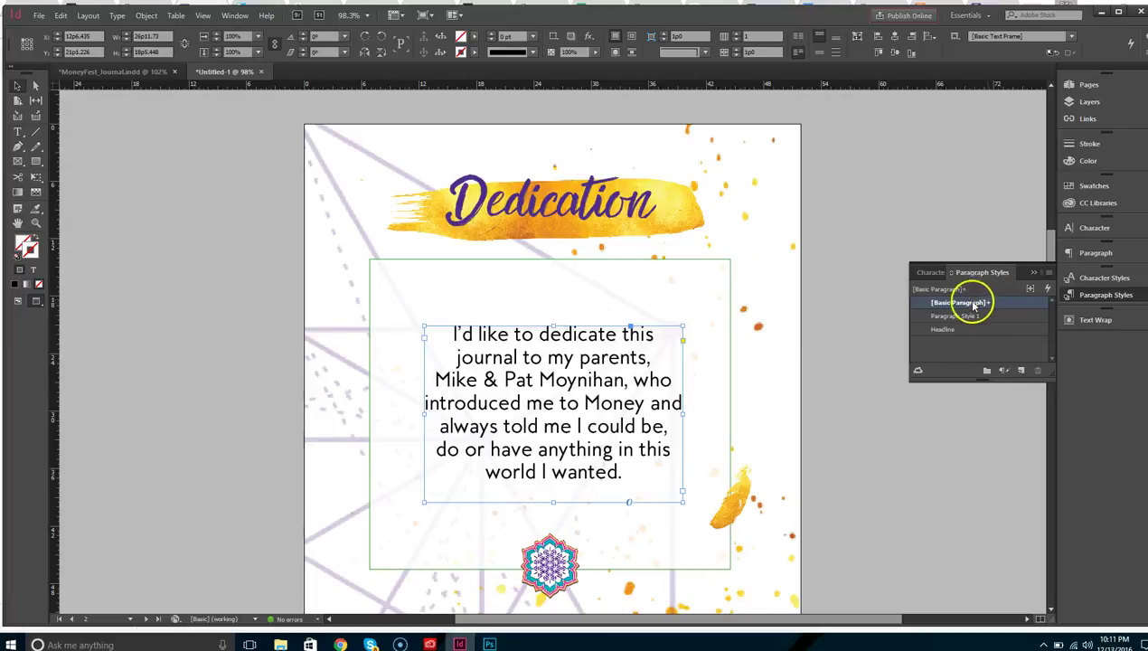
{"action": "right_click", "coordinate": [958, 306]}
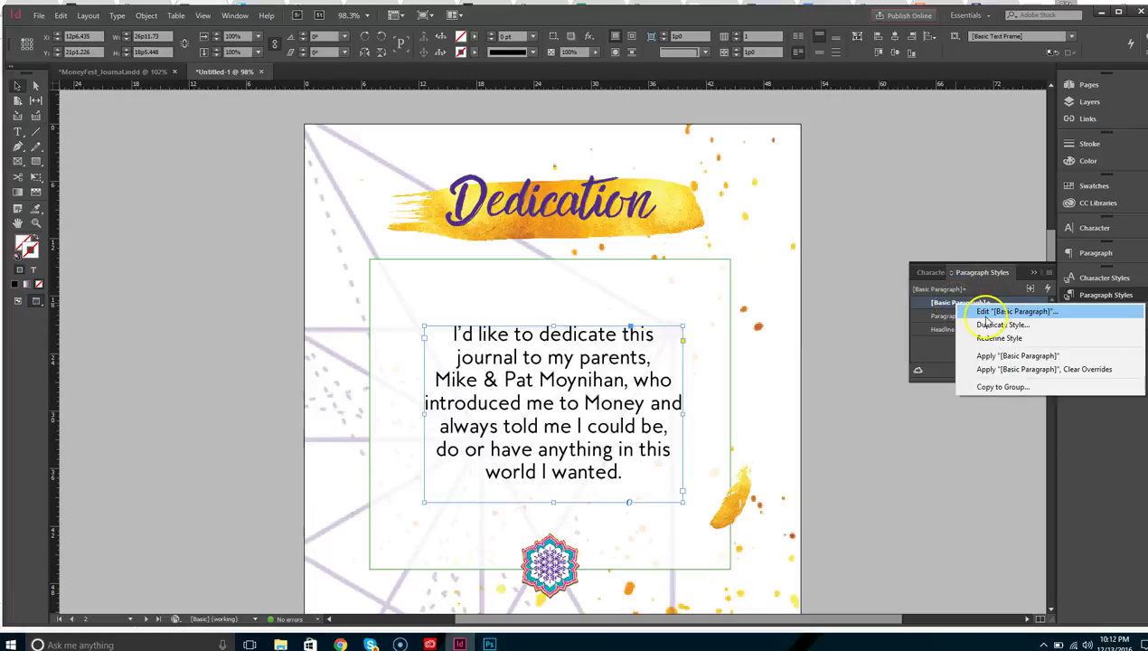
{"action": "left_click", "coordinate": [981, 312]}
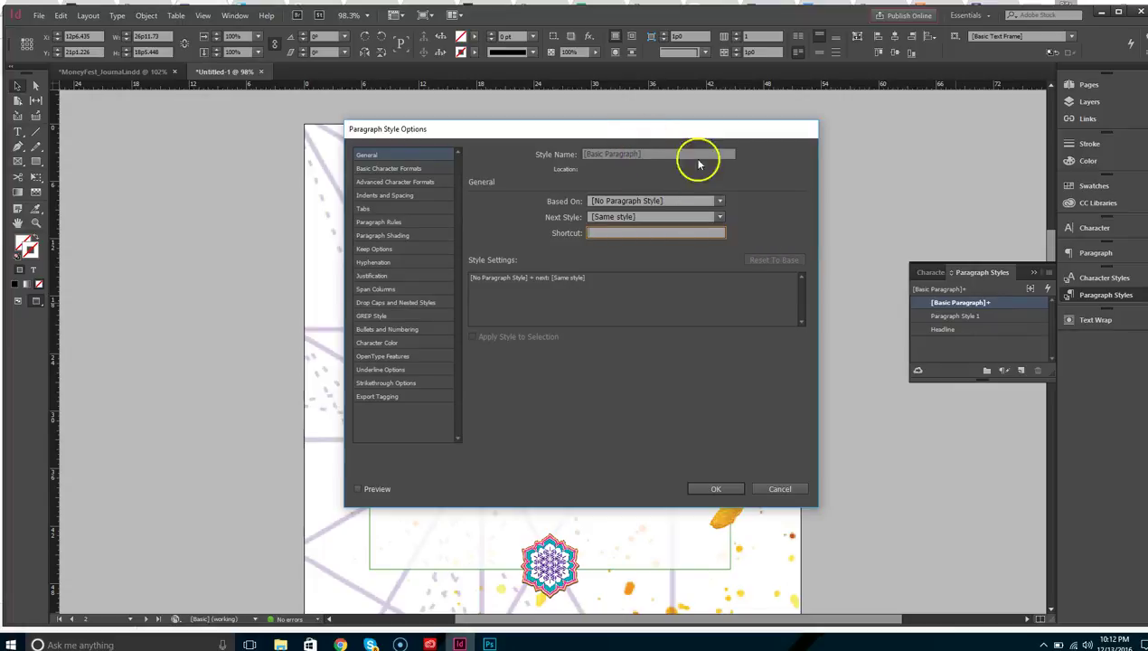
{"action": "left_click", "coordinate": [785, 488]}
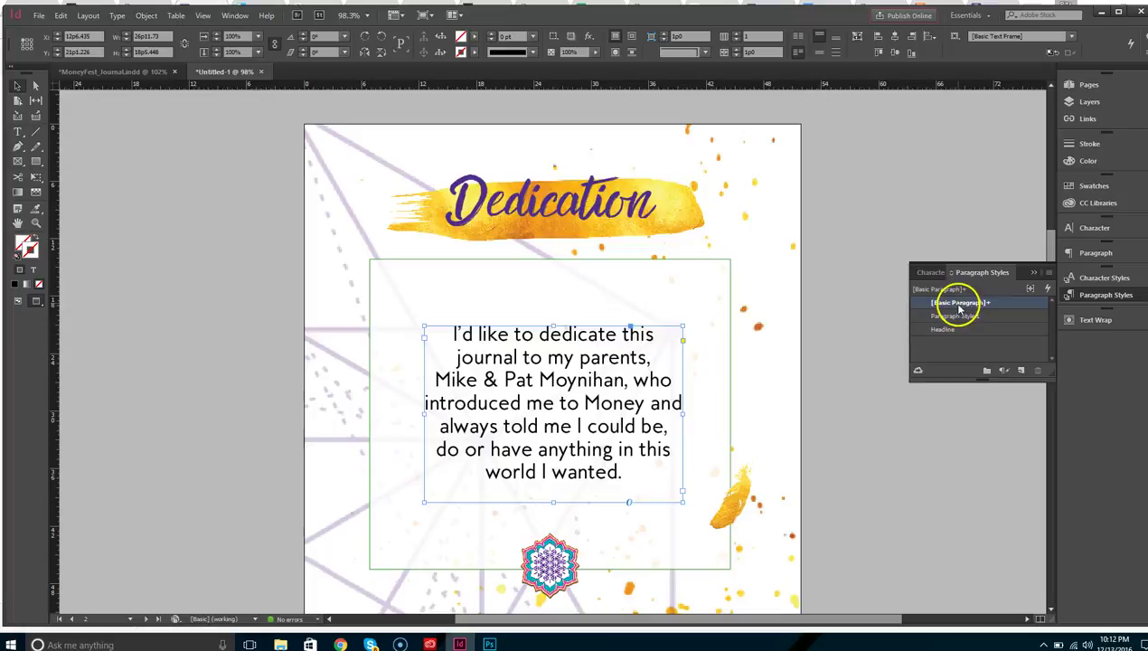
- Create another paragraph style from the selected dedication body text
{"action": "left_click", "coordinate": [1021, 371]}
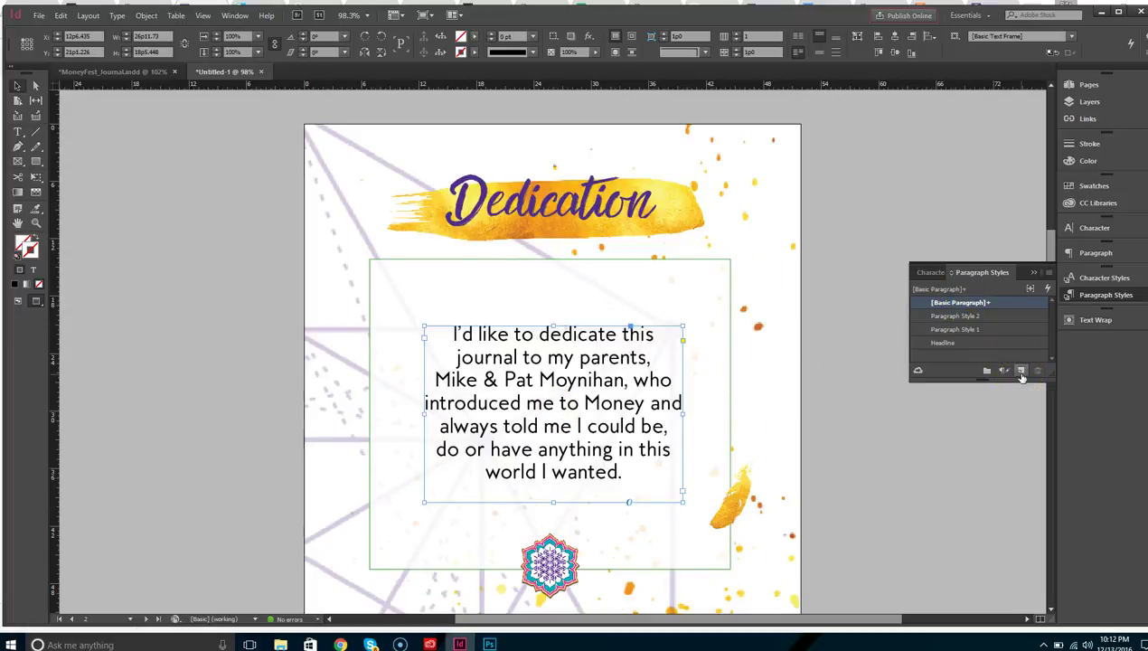
{"action": "right_click", "coordinate": [979, 304]}
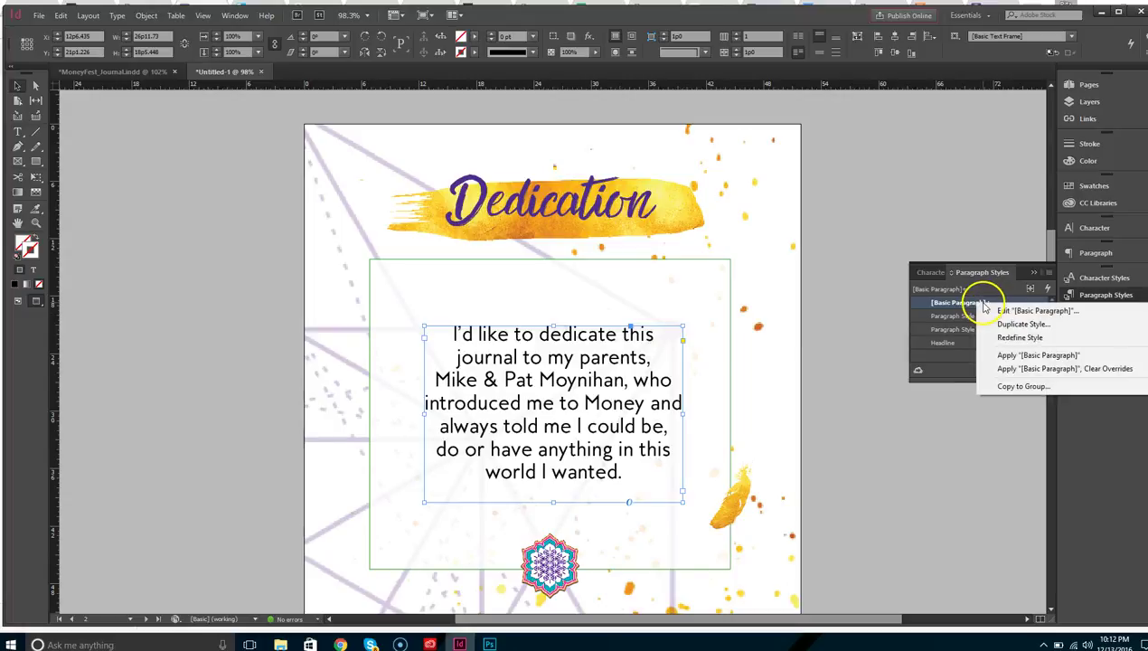
{"action": "left_click", "coordinate": [1002, 311]}
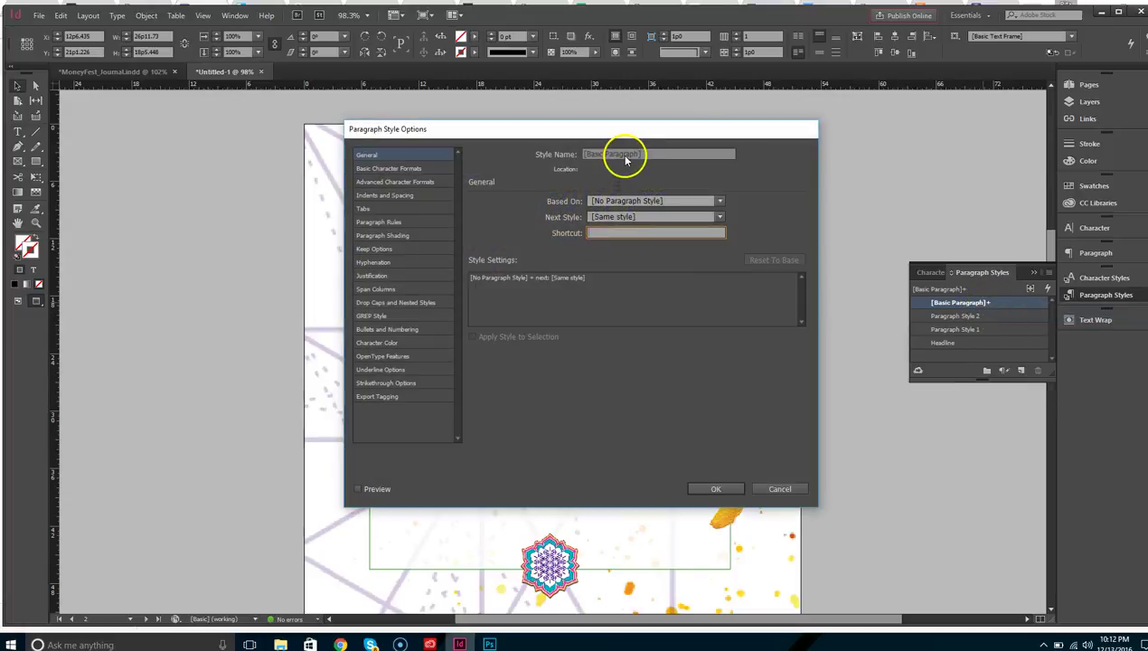
{"action": "left_click", "coordinate": [636, 200]}
{"action": "left_click", "coordinate": [636, 200]}
{"action": "left_click", "coordinate": [779, 488]}
- Apply Paragraph Style 1 to the dedication body text and rename that style Chapter Title text
{"action": "left_click", "coordinate": [960, 317]}
{"action": "left_click", "coordinate": [964, 331]}
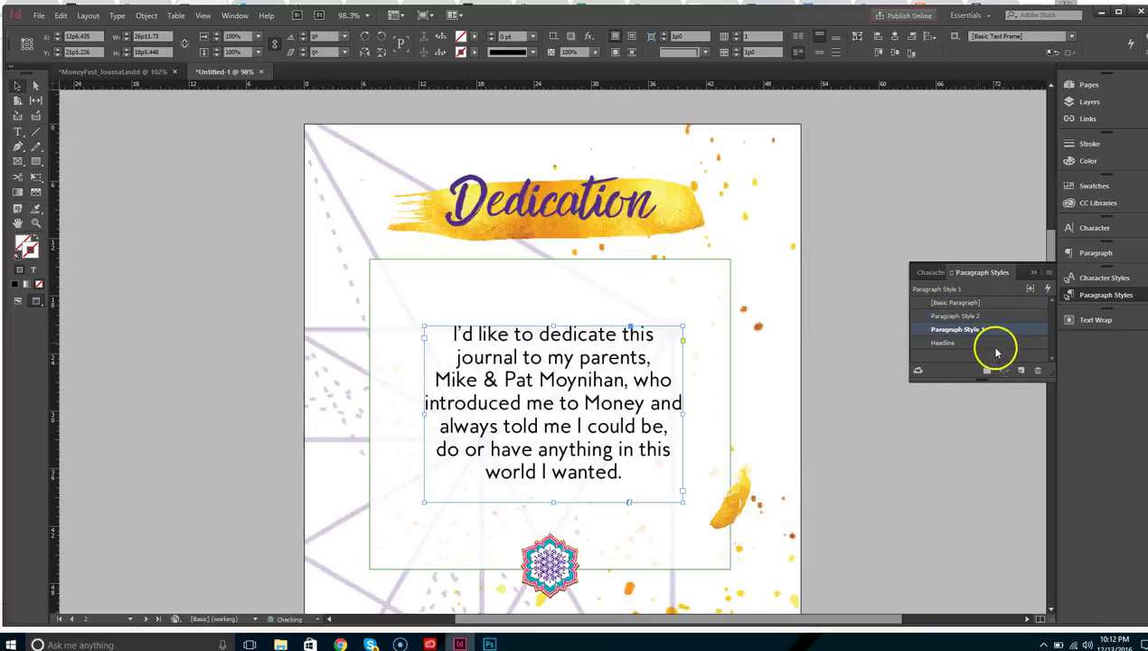
{"action": "right_click", "coordinate": [977, 329]}
{"action": "left_click", "coordinate": [1001, 336]}
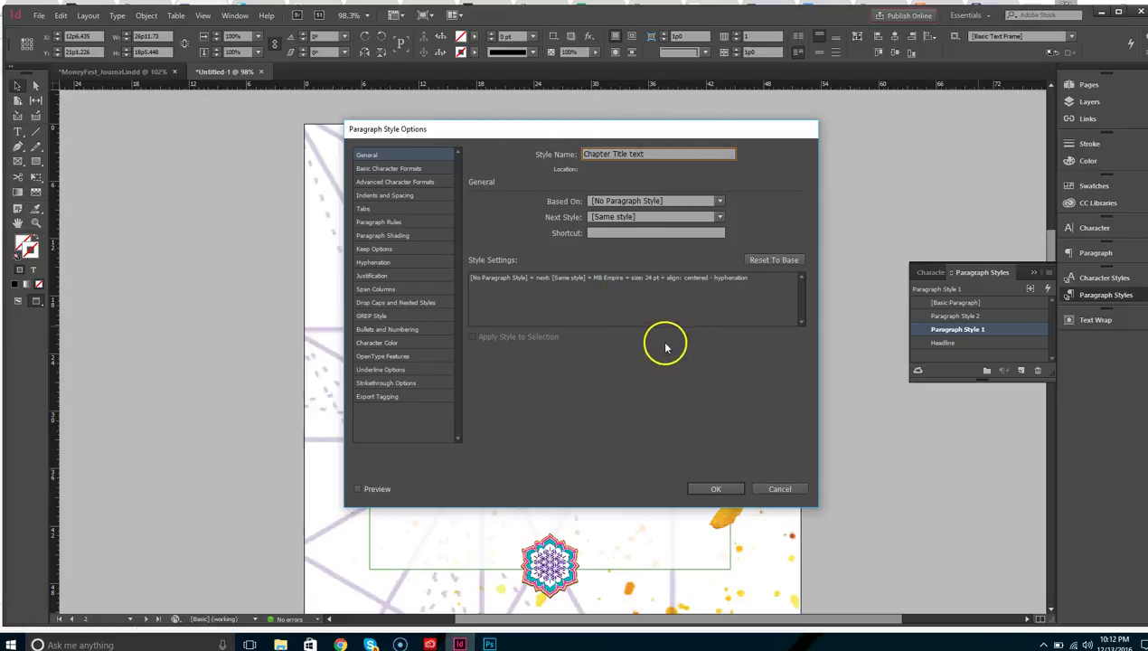
{"action": "left_click", "coordinate": [716, 489]}
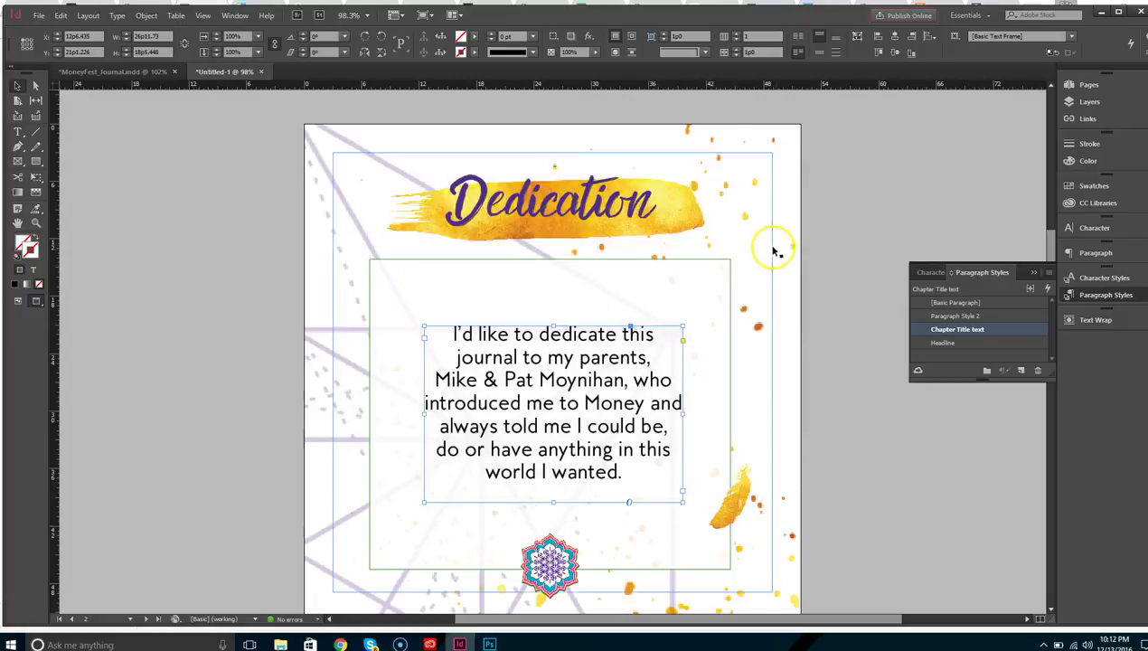
{"action": "left_click", "coordinate": [814, 239]}
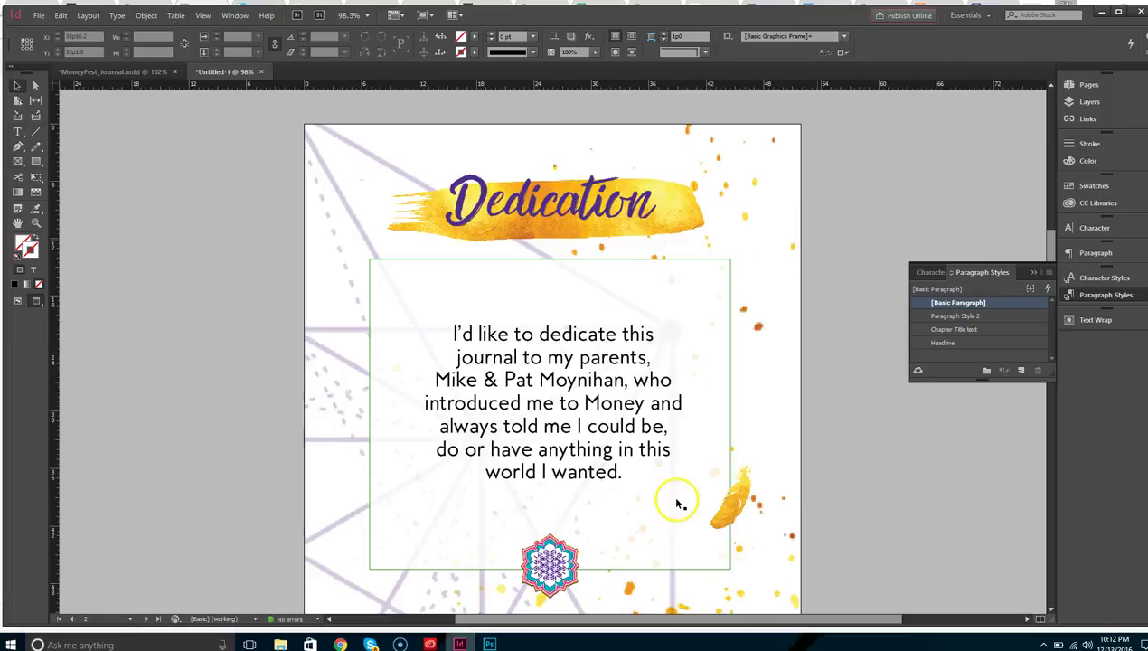
- Copy the Introduction body text frame from MoneyFest_Journal.indd
{"action": "left_click", "coordinate": [126, 71]}
{"action": "scroll", "coordinate": [807, 470], "scroll_direction": "down", "scroll_amount": 5}
{"action": "scroll", "coordinate": [807, 469], "scroll_direction": "down", "scroll_amount": 10}
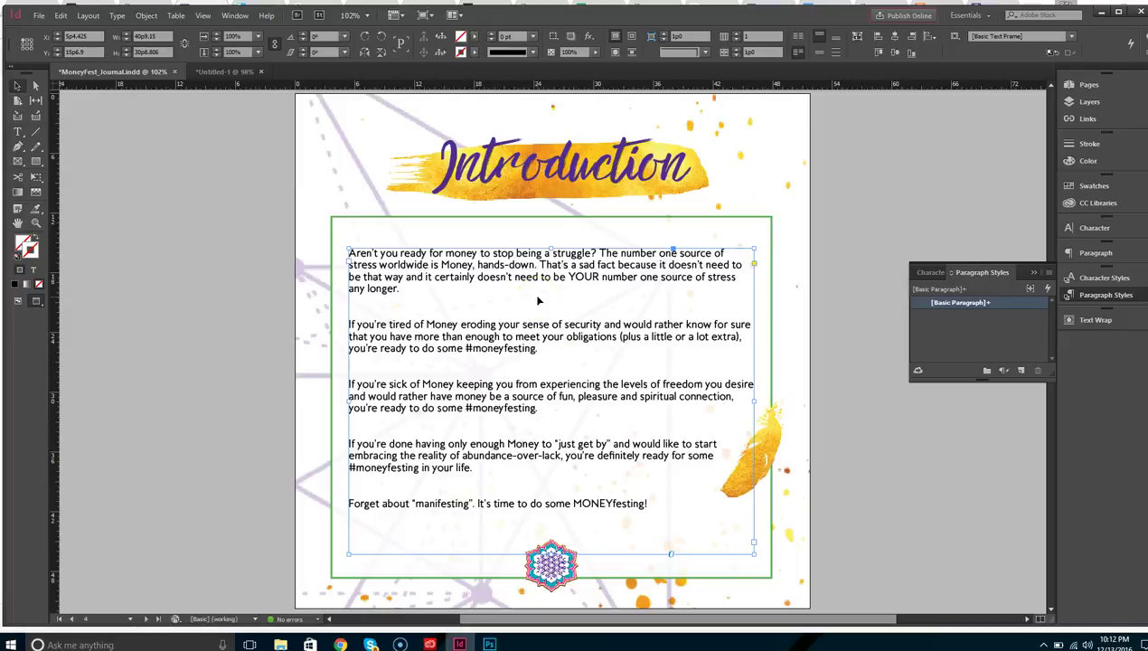
- Paste the Introduction body text onto the untitled document's Introduction page, narrow its frame to about 36 picas and position it inside the green frame
{"action": "left_click", "coordinate": [231, 80]}
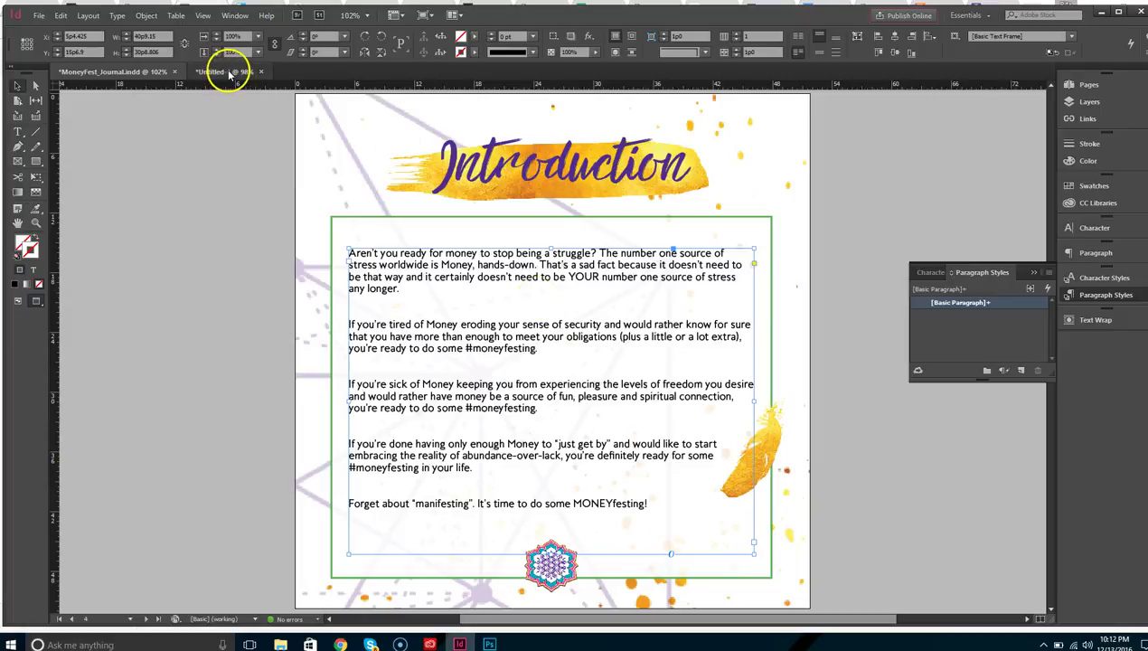
{"action": "scroll", "coordinate": [822, 367], "scroll_direction": "down", "scroll_amount": 10}
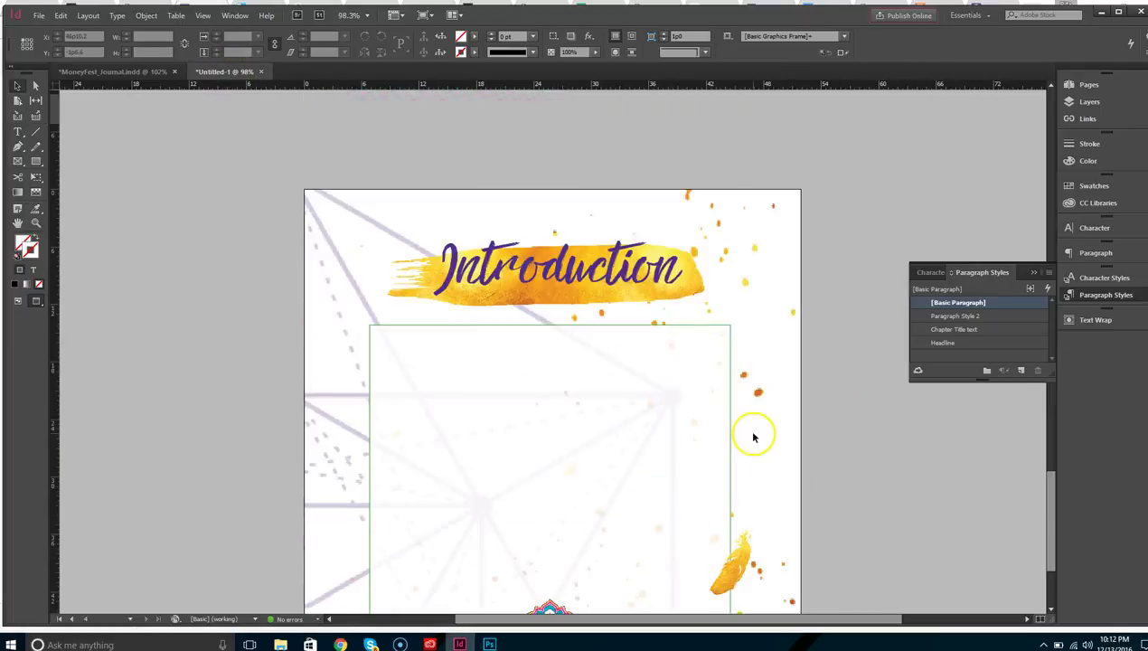
{"action": "scroll", "coordinate": [753, 438], "scroll_direction": "down", "scroll_amount": 3}
{"action": "key", "text": "ctrl+v"}
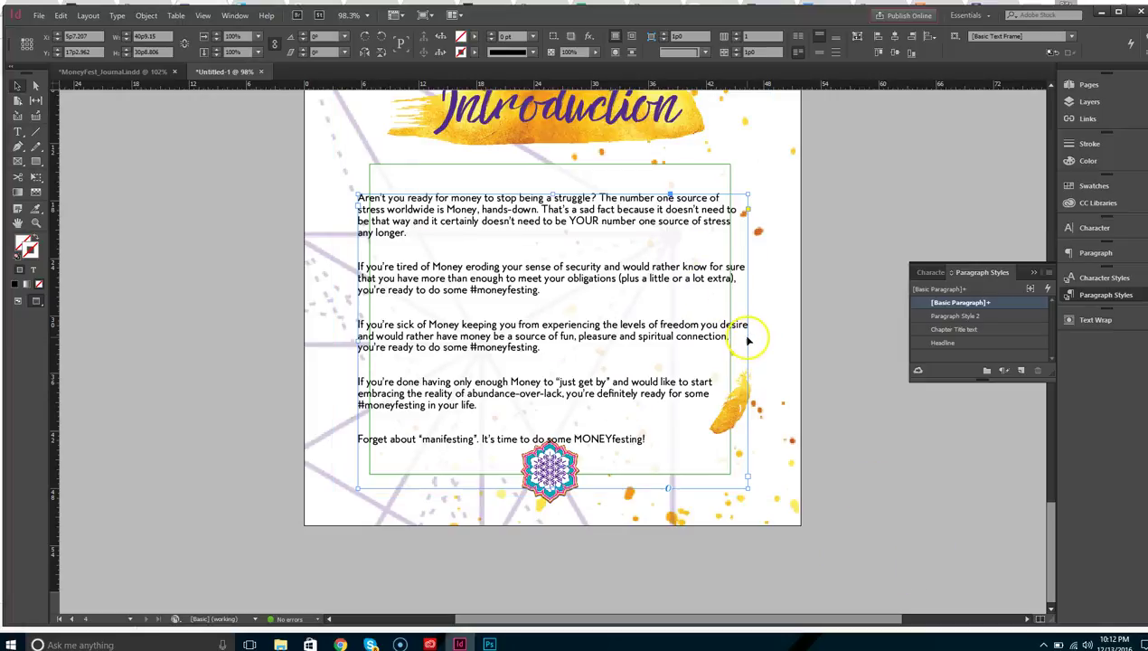
{"action": "left_click_drag", "start_coordinate": [748, 340], "coordinate": [703, 340]}
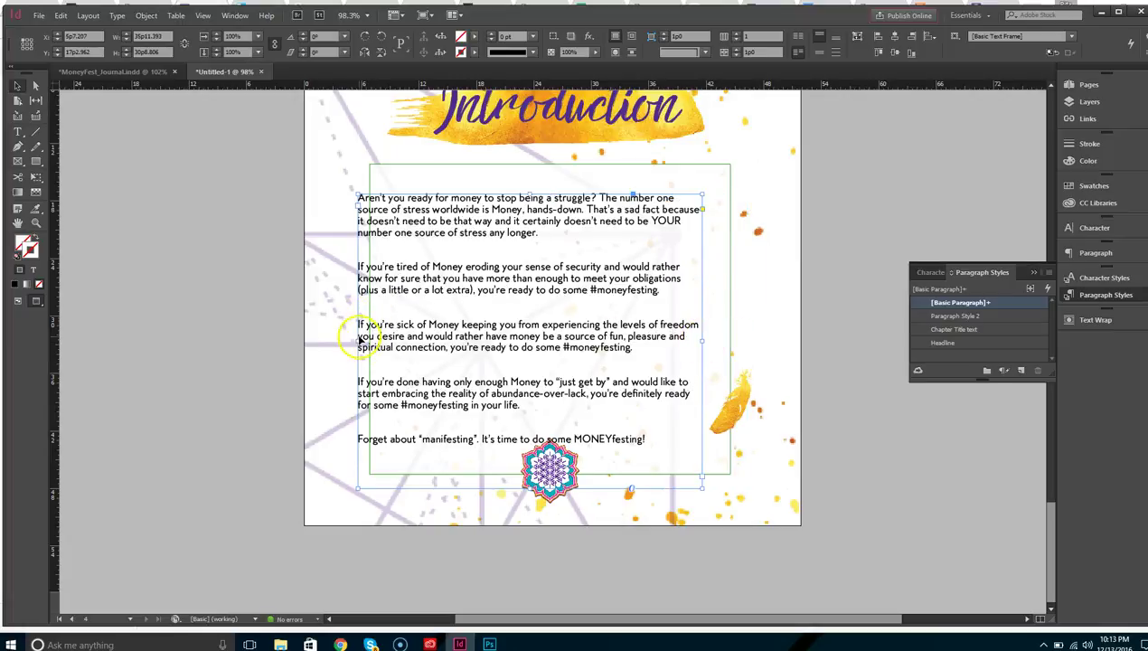
{"action": "left_click_drag", "start_coordinate": [360, 337], "coordinate": [470, 293]}
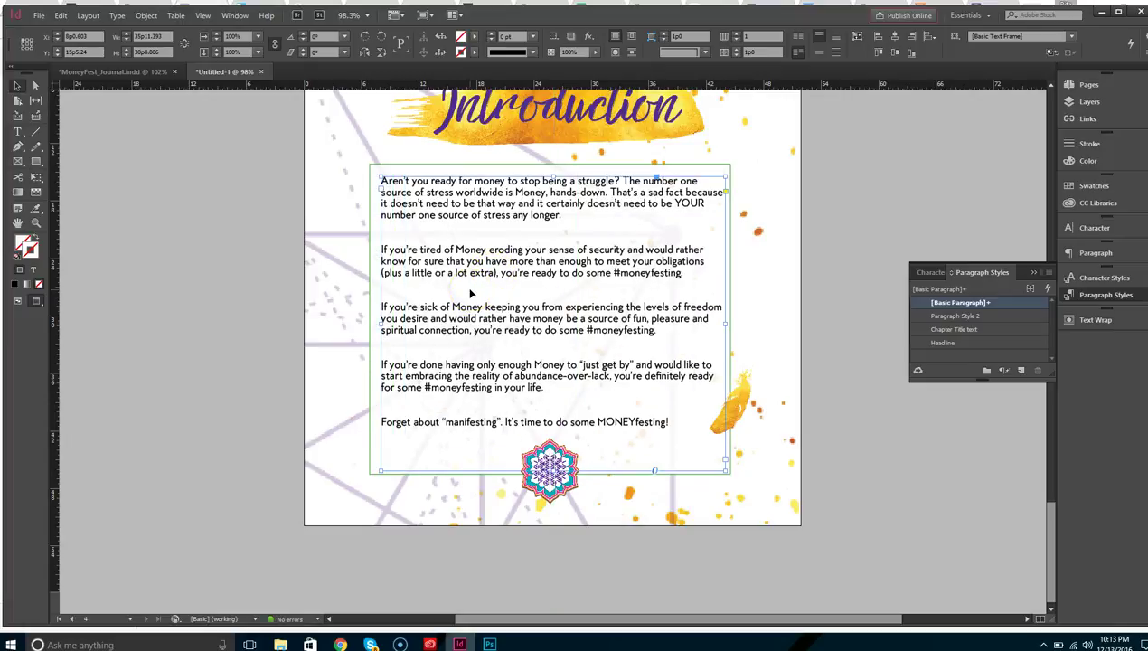
{"action": "left_click_drag", "start_coordinate": [641, 284], "coordinate": [640, 283]}
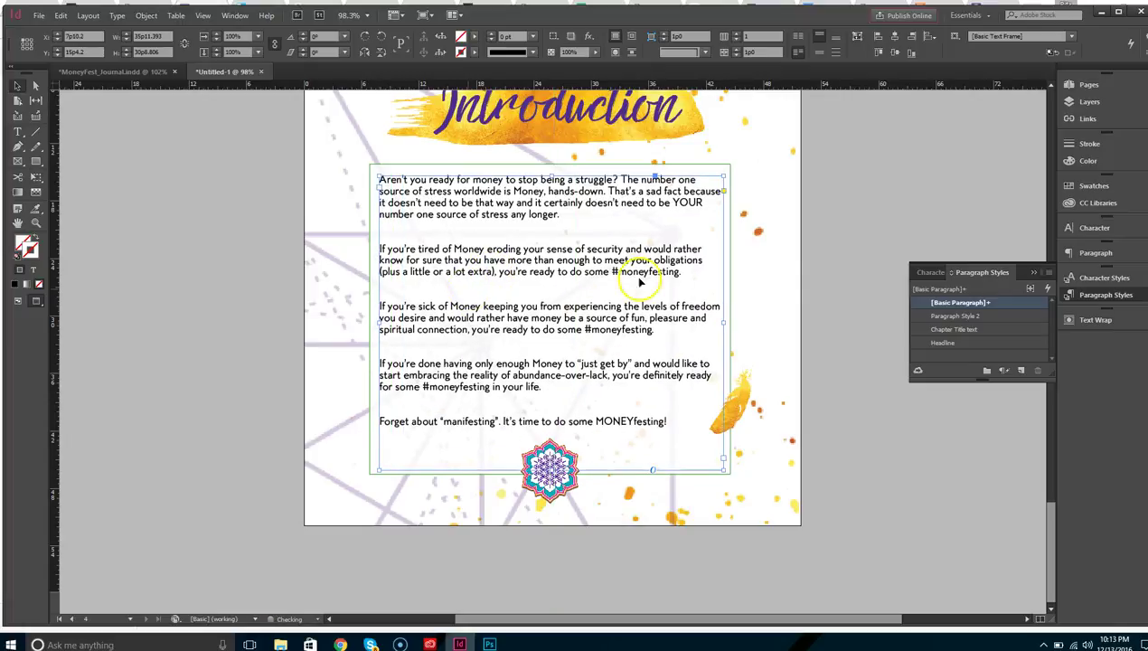
- Try Paragraph Style 2 on the Introduction body text and undo the style change
{"action": "right_click", "coordinate": [981, 304]}
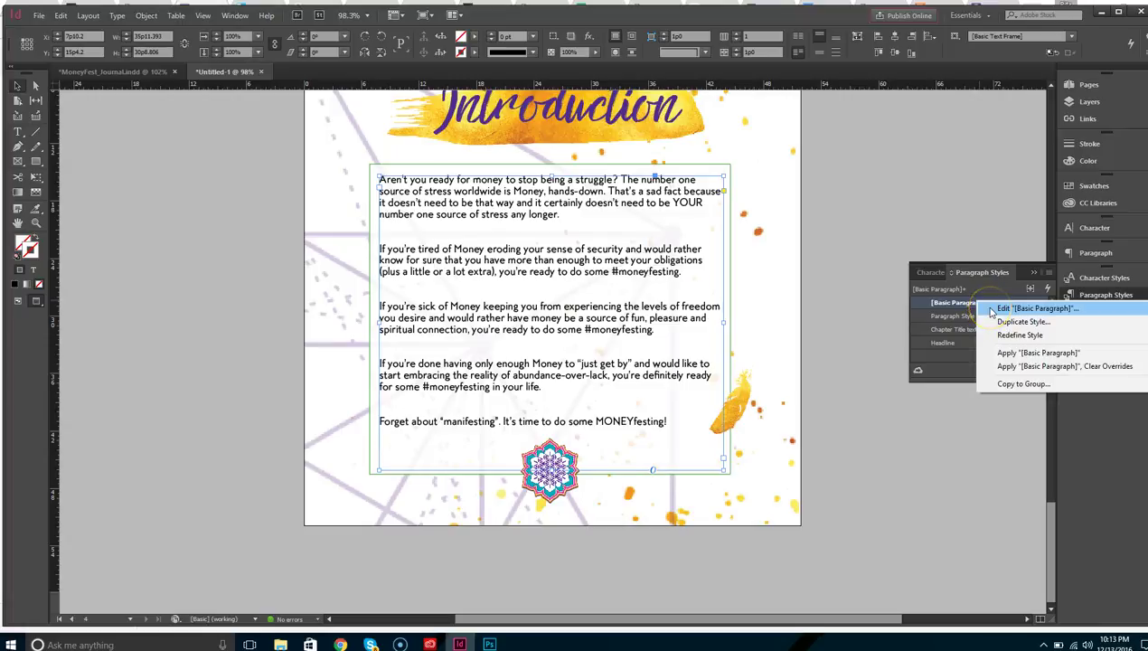
{"action": "left_click", "coordinate": [995, 309]}
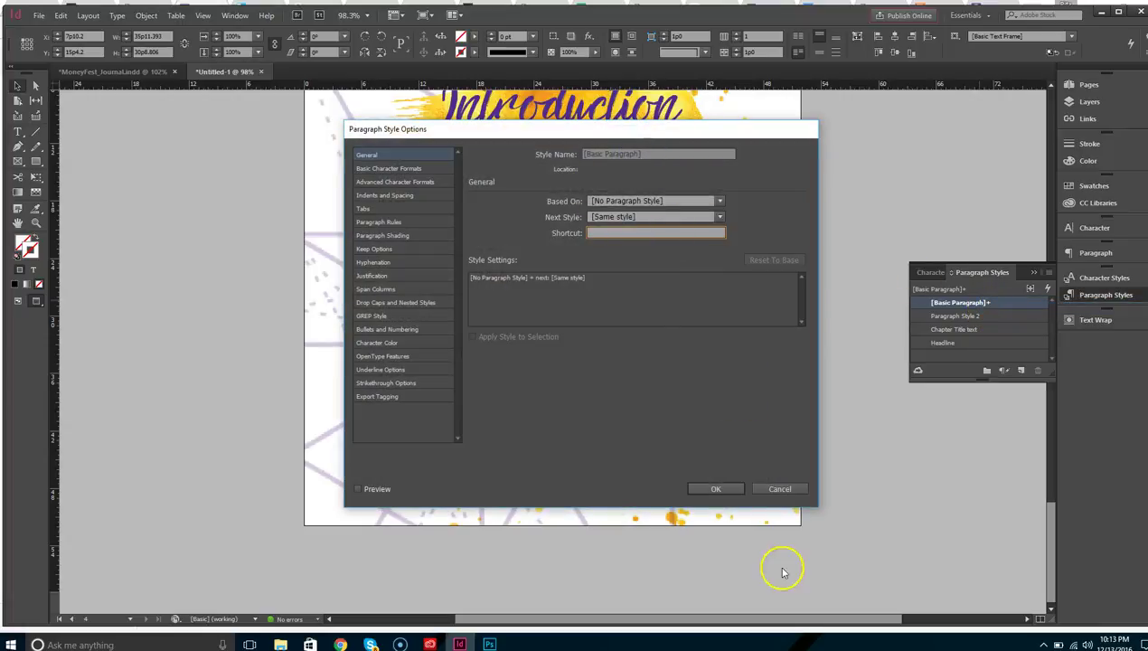
{"action": "left_click", "coordinate": [781, 488]}
{"action": "left_click", "coordinate": [994, 316]}
{"action": "right_click", "coordinate": [996, 321]}
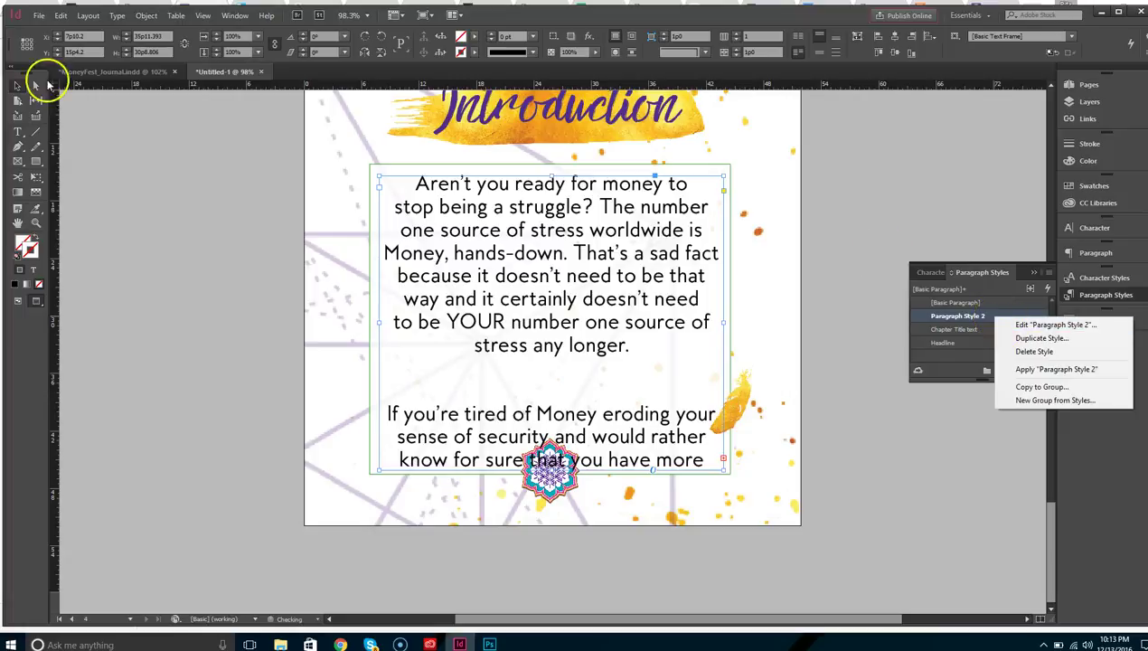
{"action": "left_click", "coordinate": [61, 15]}
{"action": "left_click", "coordinate": [65, 27]}
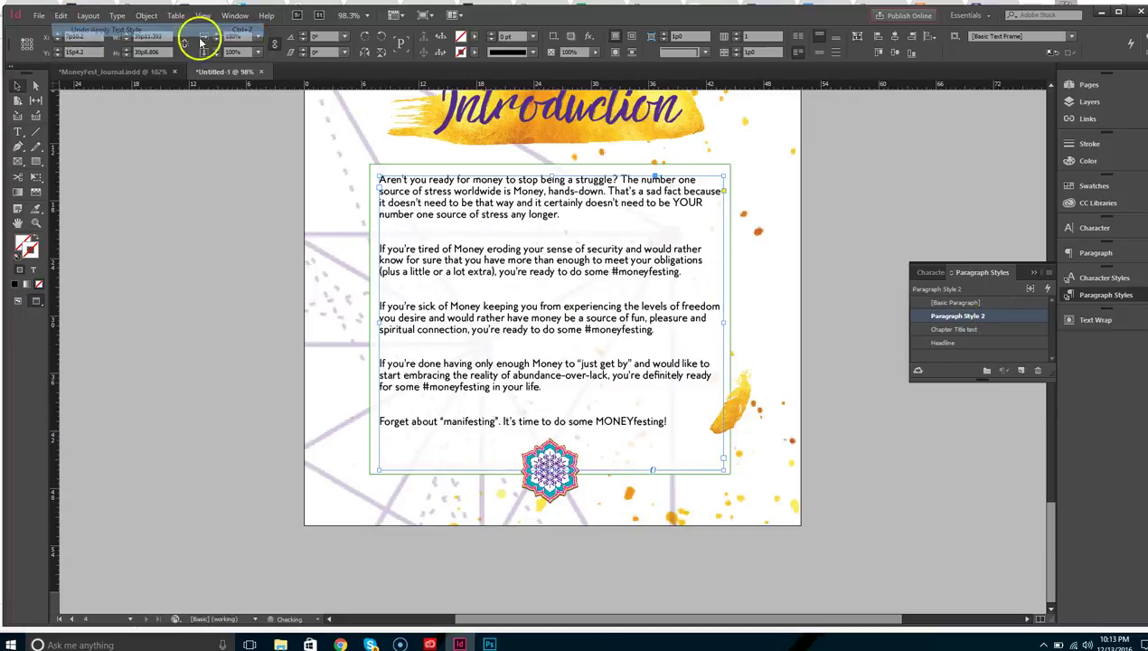
- Try Paragraph Style 2 and the plain [Basic Paragraph] style on the Introduction body text, and undo both changes
{"action": "right_click", "coordinate": [990, 306]}
{"action": "left_click", "coordinate": [1003, 310]}
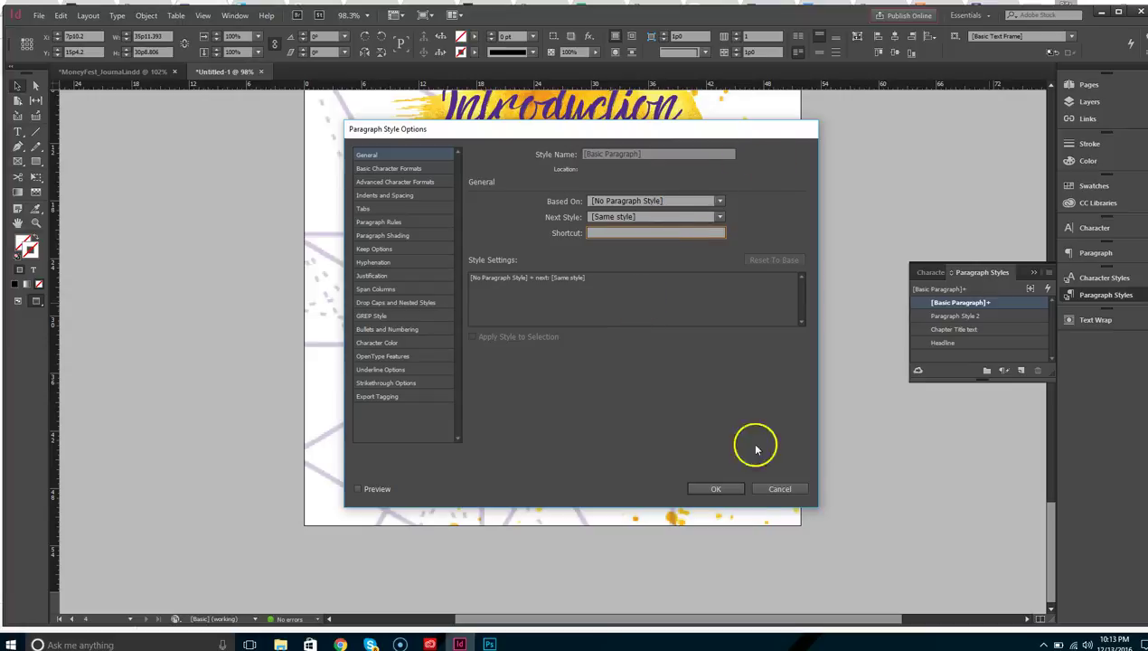
{"action": "left_click", "coordinate": [778, 489]}
{"action": "left_click", "coordinate": [971, 316]}
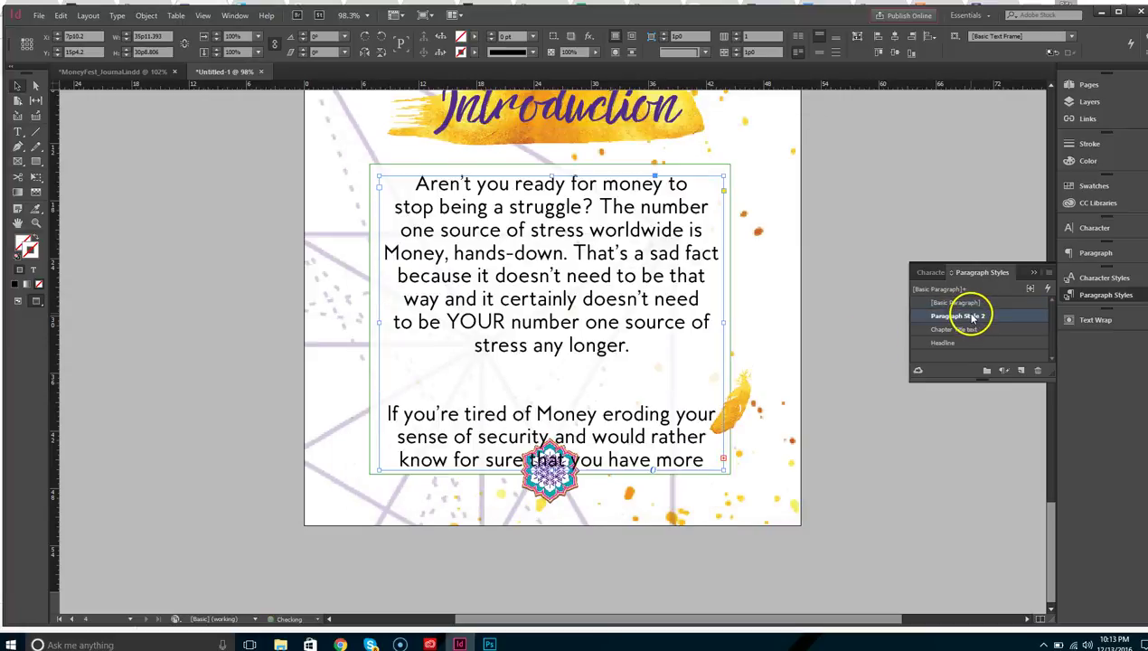
{"action": "left_click", "coordinate": [972, 304]}
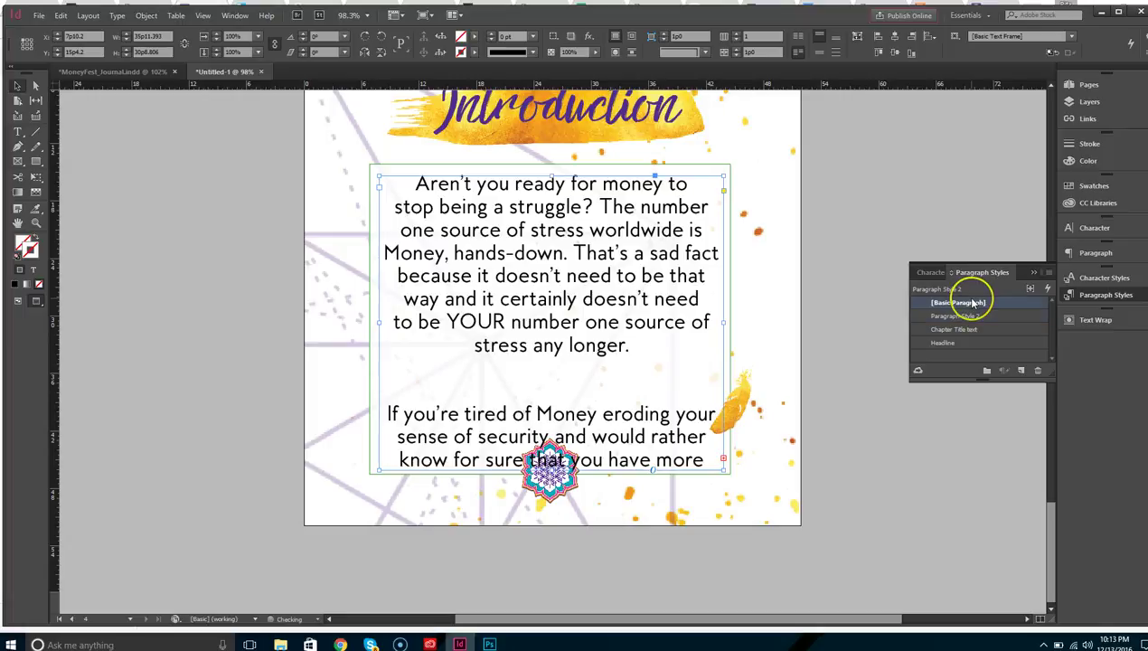
{"action": "left_click", "coordinate": [60, 15]}
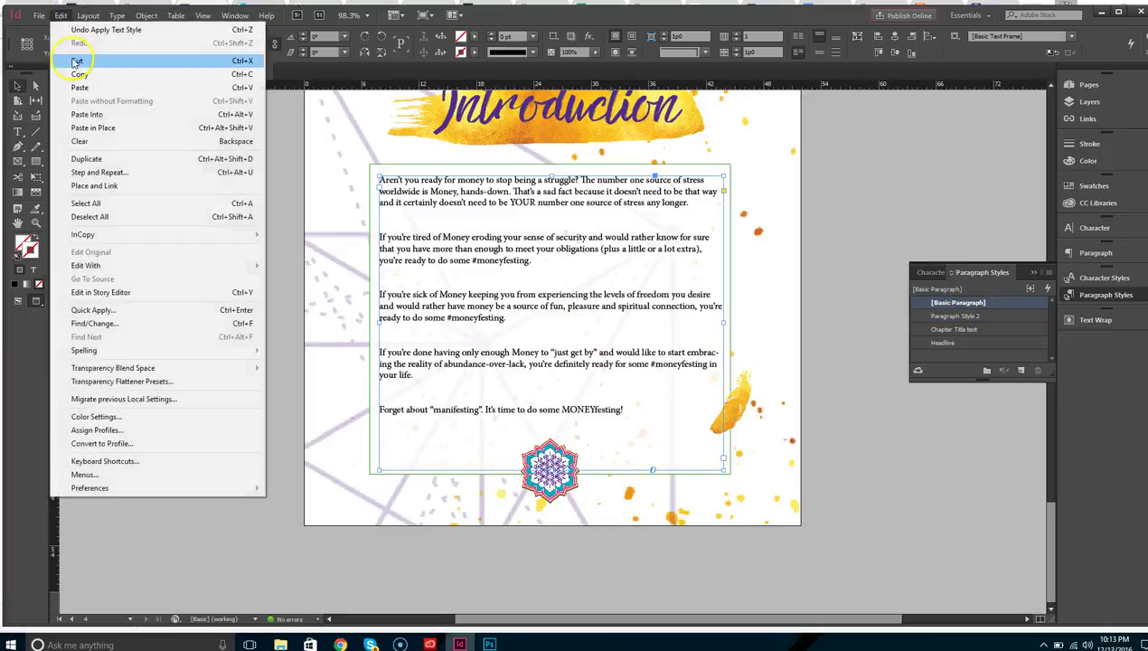
{"action": "left_click", "coordinate": [77, 24]}
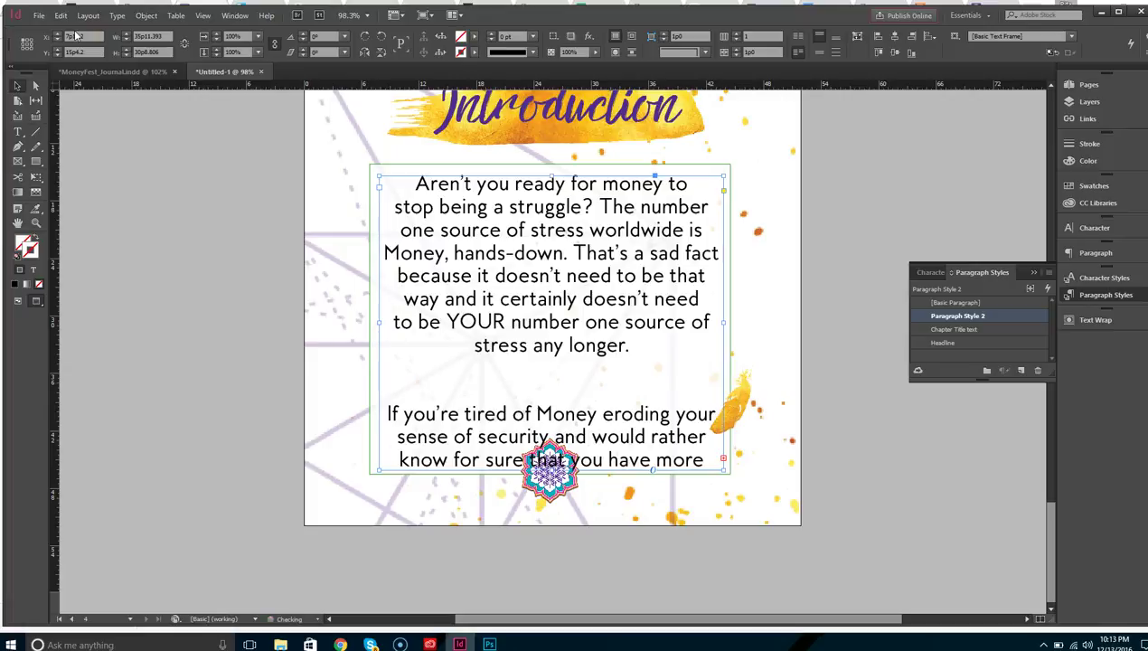
{"action": "key", "text": "ctrl+shift+z"}
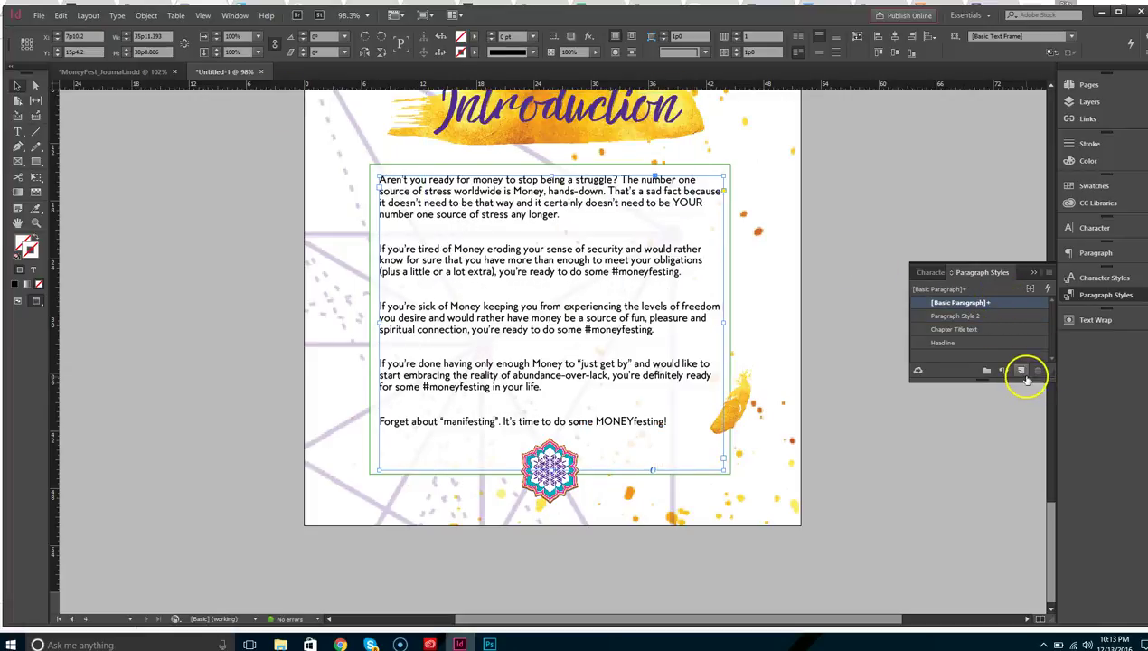
- Create a paragraph style from the Introduction body text, apply it to that text and name it Body Text
{"action": "right_click", "coordinate": [981, 301]}
{"action": "left_click", "coordinate": [1002, 306]}
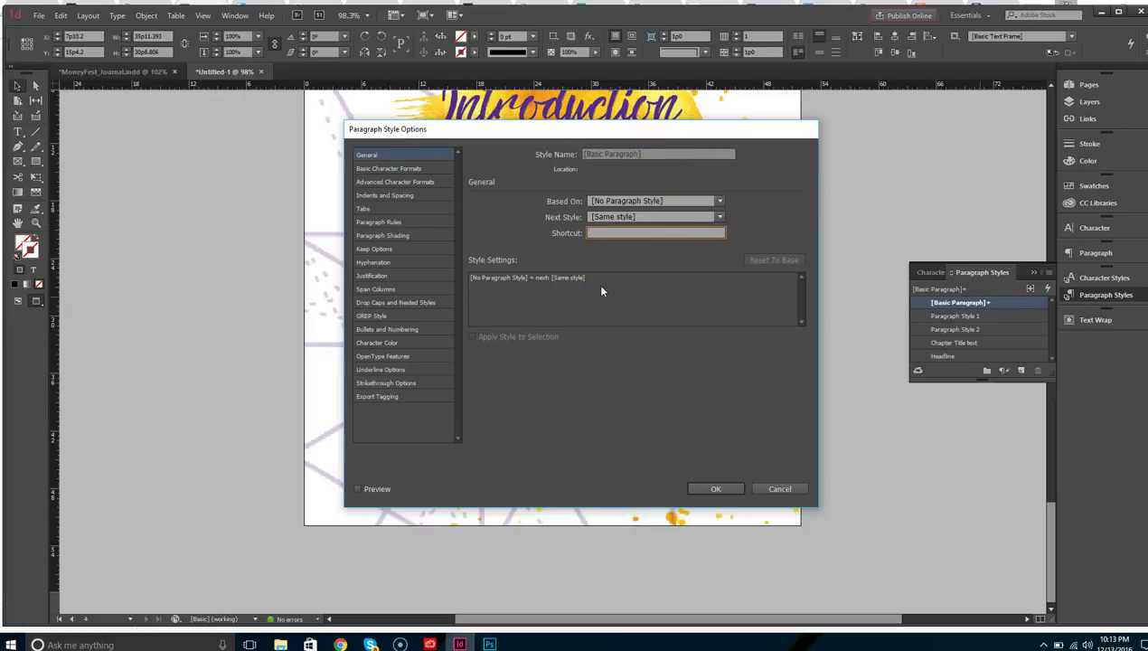
{"action": "left_click", "coordinate": [779, 488]}
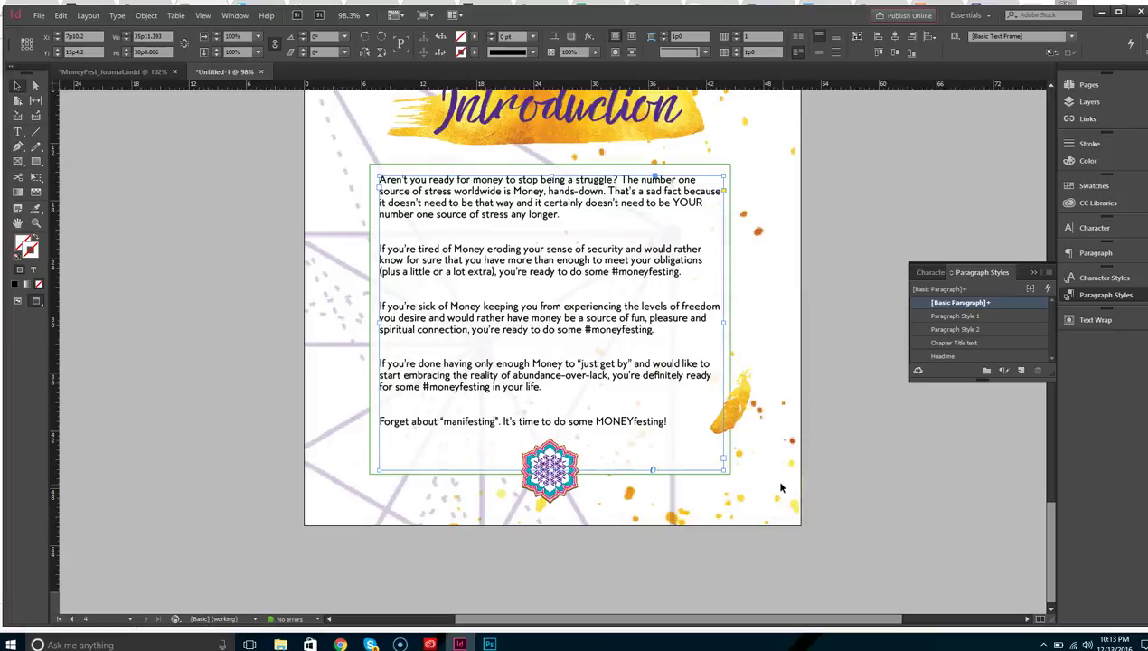
{"action": "left_click", "coordinate": [958, 316]}
{"action": "right_click", "coordinate": [965, 318]}
{"action": "left_click", "coordinate": [1006, 323]}
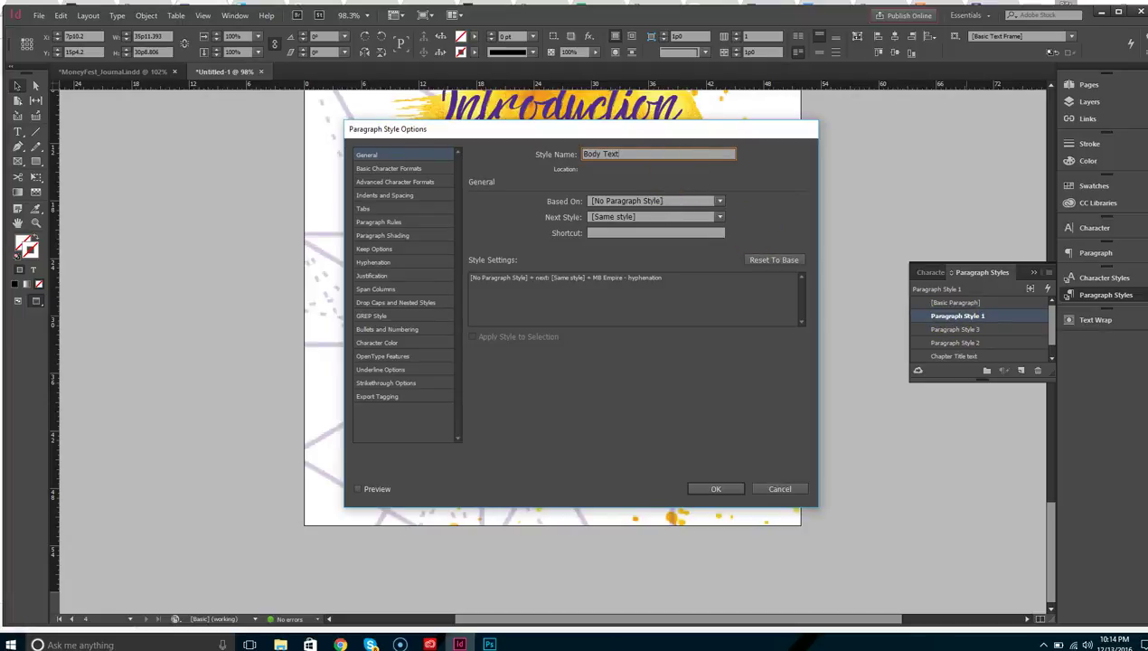
{"action": "left_click", "coordinate": [721, 488]}
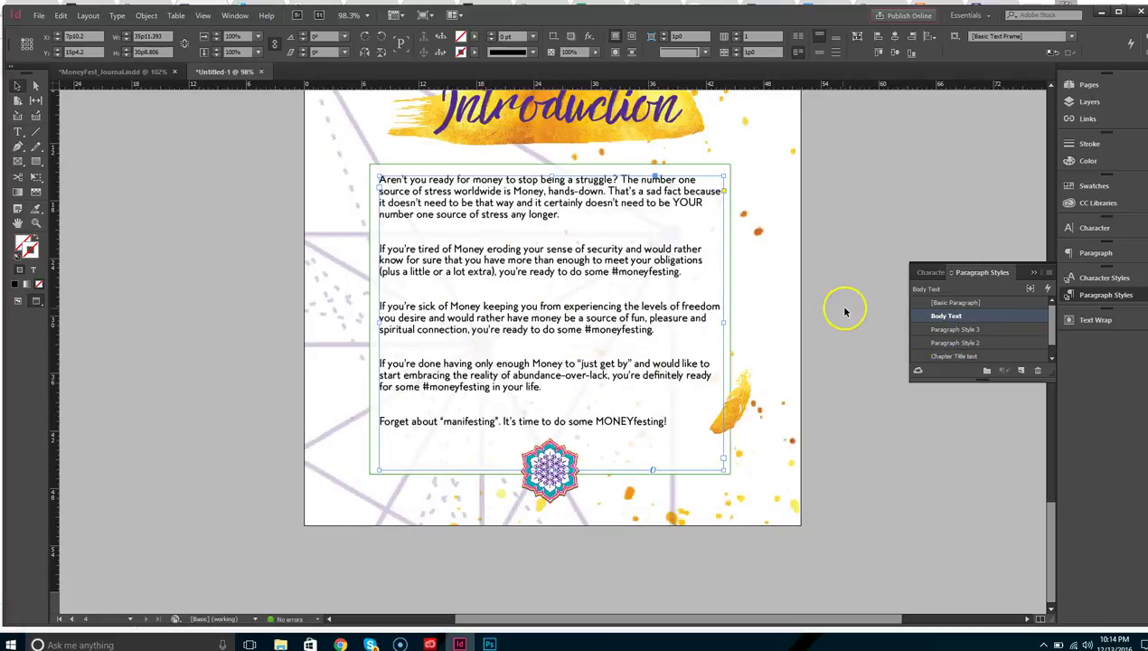
- Check the paragraph style of the Introduction heading and look over the untitled document's page 3
{"action": "left_click", "coordinate": [589, 110]}
{"action": "scroll", "coordinate": [1028, 348], "scroll_direction": "down", "scroll_amount": 1}
{"action": "scroll", "coordinate": [384, 212], "scroll_direction": "up", "scroll_amount": 10}
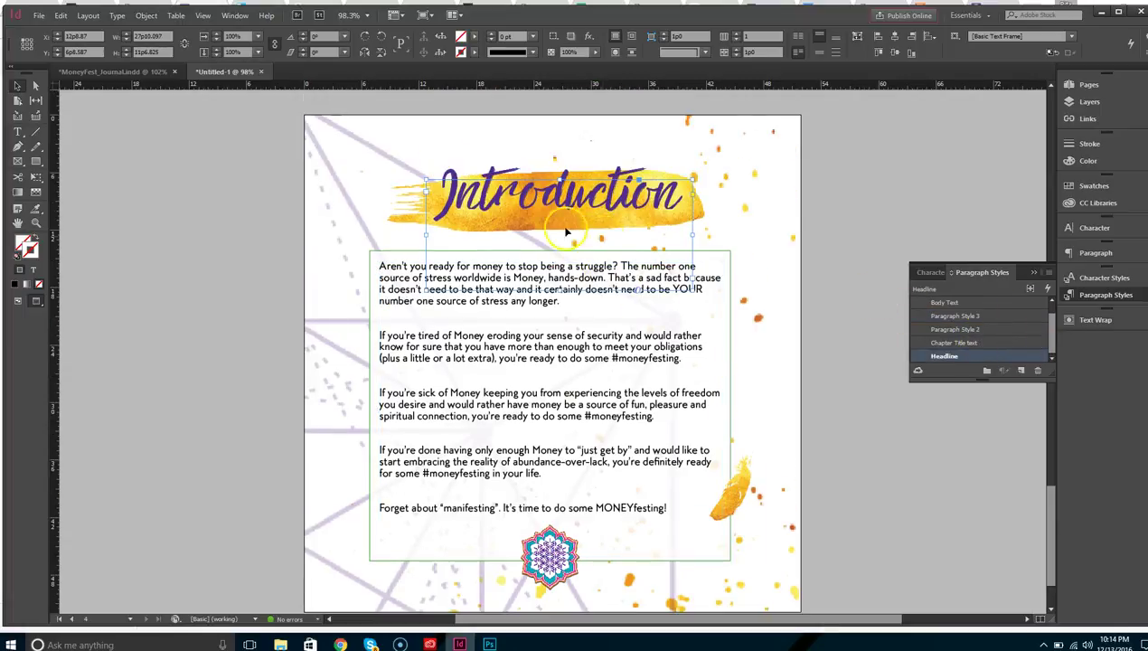
{"action": "scroll", "coordinate": [687, 558], "scroll_direction": "up", "scroll_amount": 8}
{"action": "scroll", "coordinate": [687, 559], "scroll_direction": "down", "scroll_amount": 3}
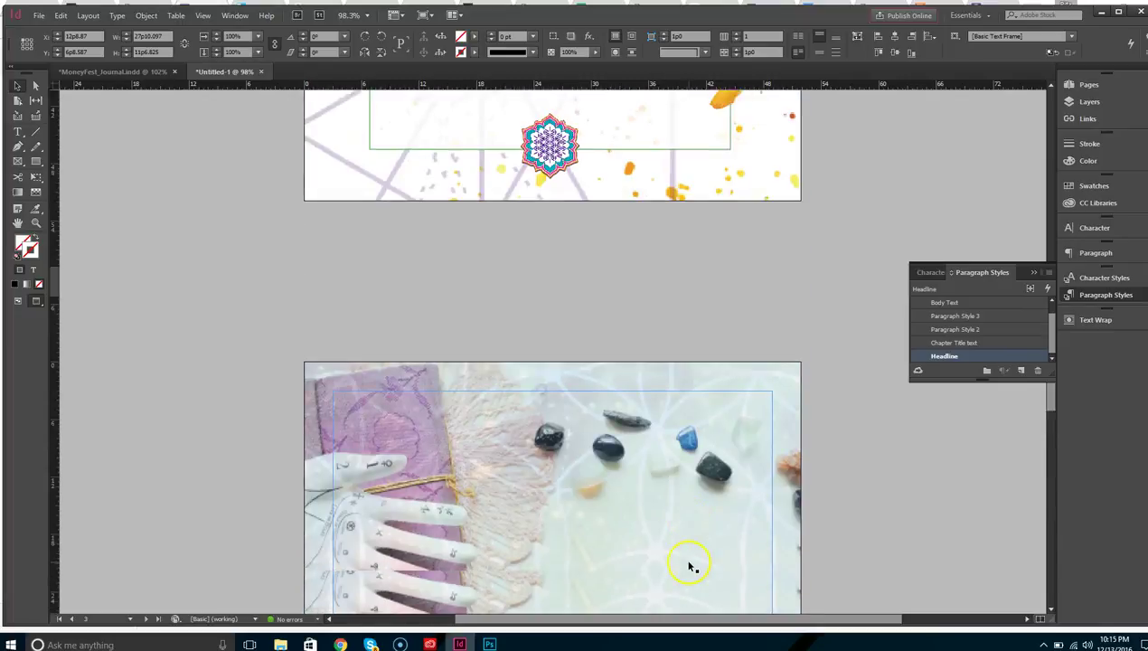
- On page 3 of MoneyFest_Journal.indd, show the hidden quote text and background photo in Layer 1
{"action": "left_click", "coordinate": [132, 71]}
{"action": "scroll", "coordinate": [504, 547], "scroll_direction": "up", "scroll_amount": 10}
{"action": "scroll", "coordinate": [505, 547], "scroll_direction": "up", "scroll_amount": 6}
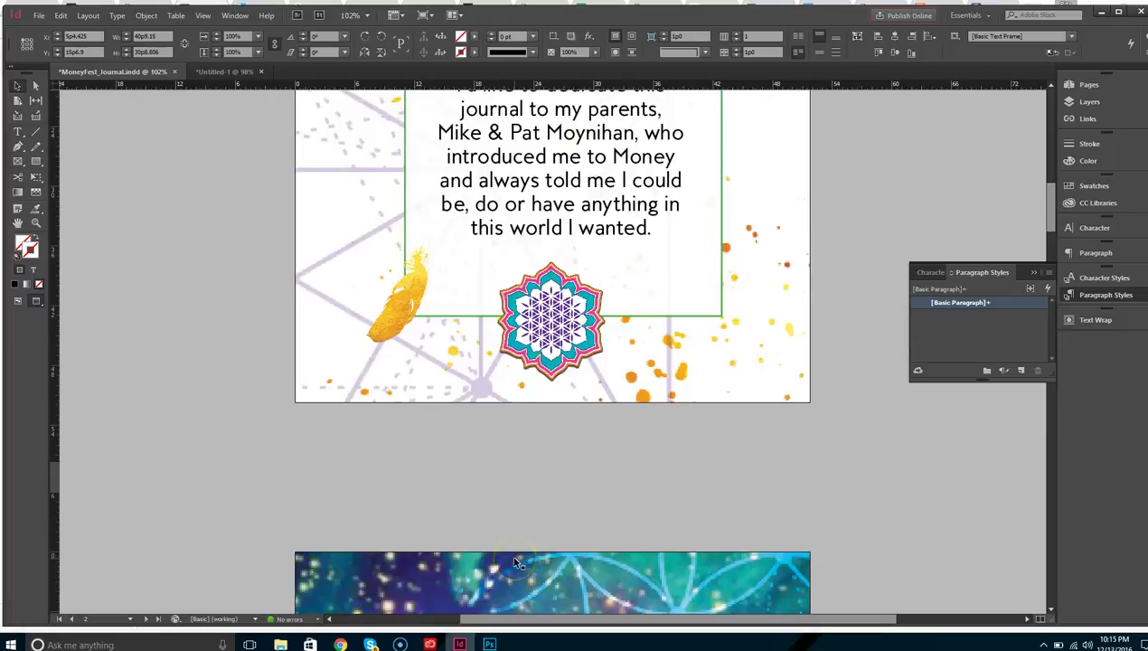
{"action": "scroll", "coordinate": [748, 594], "scroll_direction": "down", "scroll_amount": 5}
{"action": "left_click", "coordinate": [639, 393]}
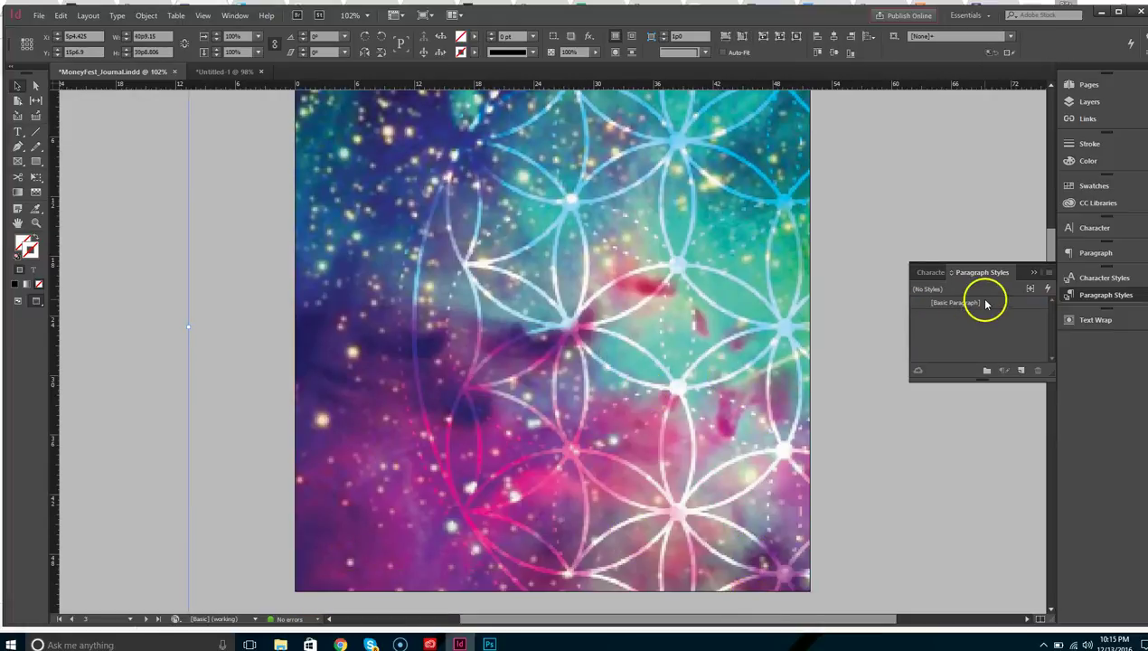
{"action": "left_click", "coordinate": [1104, 101]}
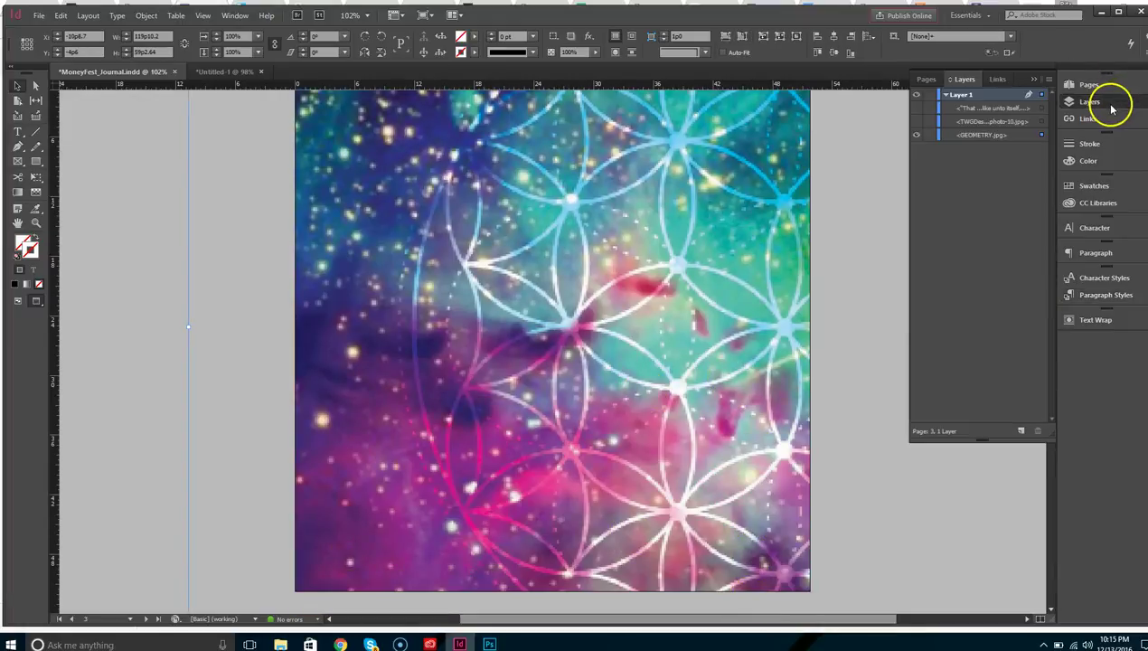
{"action": "left_click_drag", "start_coordinate": [917, 113], "coordinate": [916, 127]}
- Copy the "That which is like unto itself, is drawn." quote frame and paste it onto page 3 of the untitled document
{"action": "left_click", "coordinate": [976, 108]}
{"action": "left_click", "coordinate": [626, 334]}
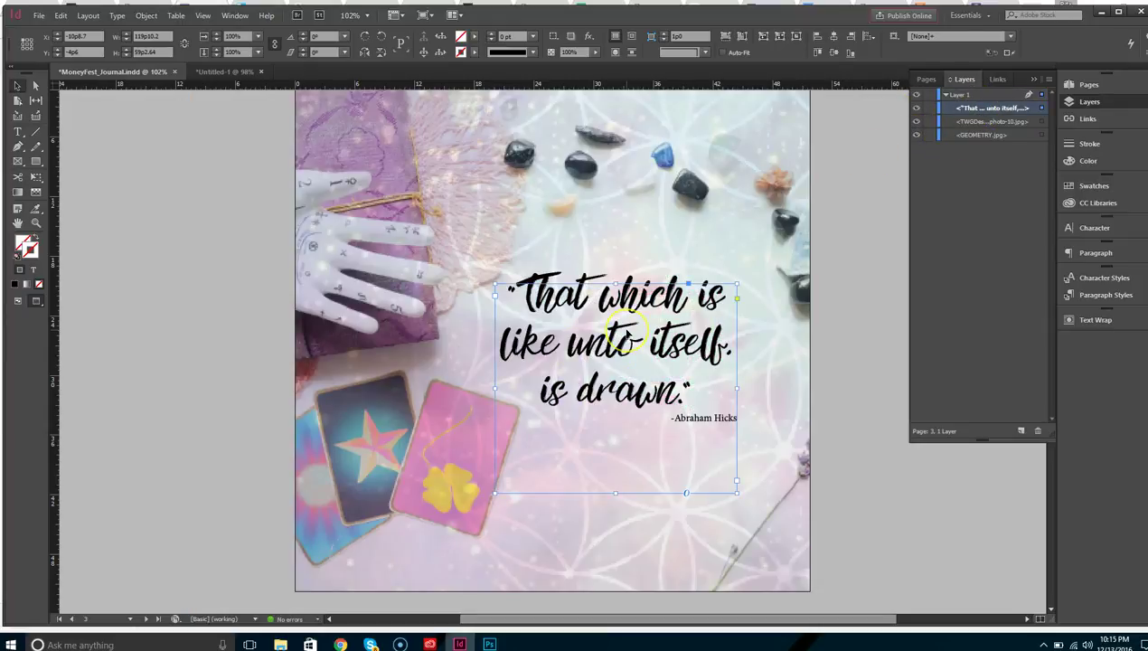
{"action": "left_click", "coordinate": [226, 71]}
{"action": "scroll", "coordinate": [610, 393], "scroll_direction": "down", "scroll_amount": 3}
{"action": "key", "text": "ctrl+v"}
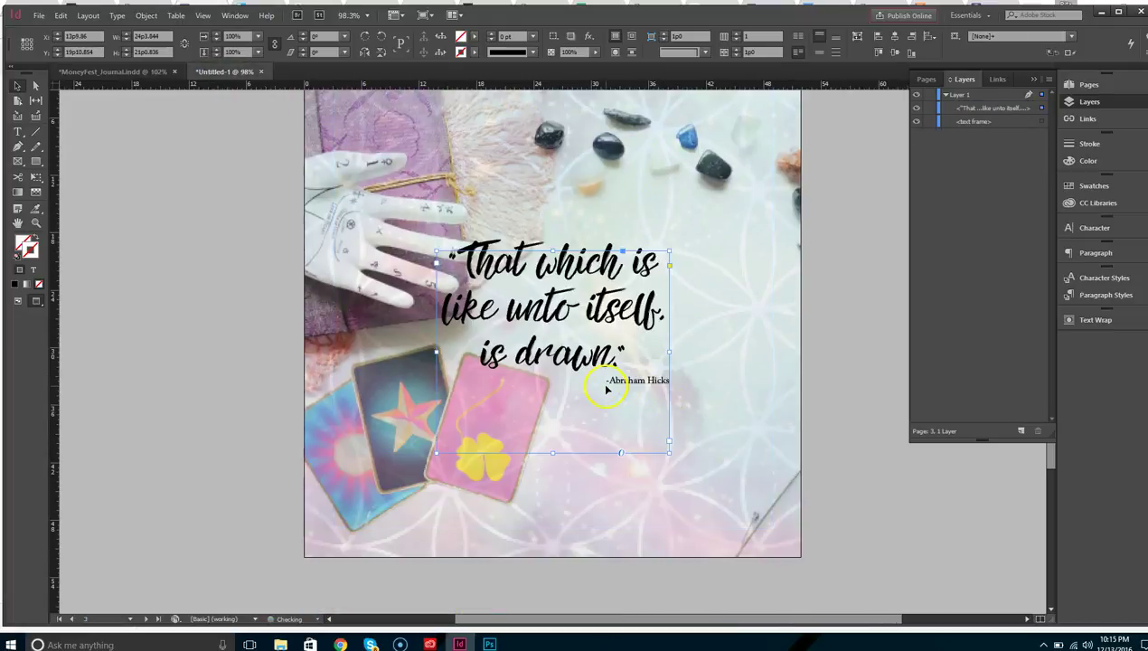
- Move the pasted quote frame on page 3 sideways so it sits clear of the hand and most of the cards
{"action": "left_click_drag", "start_coordinate": [599, 312], "coordinate": [689, 314]}
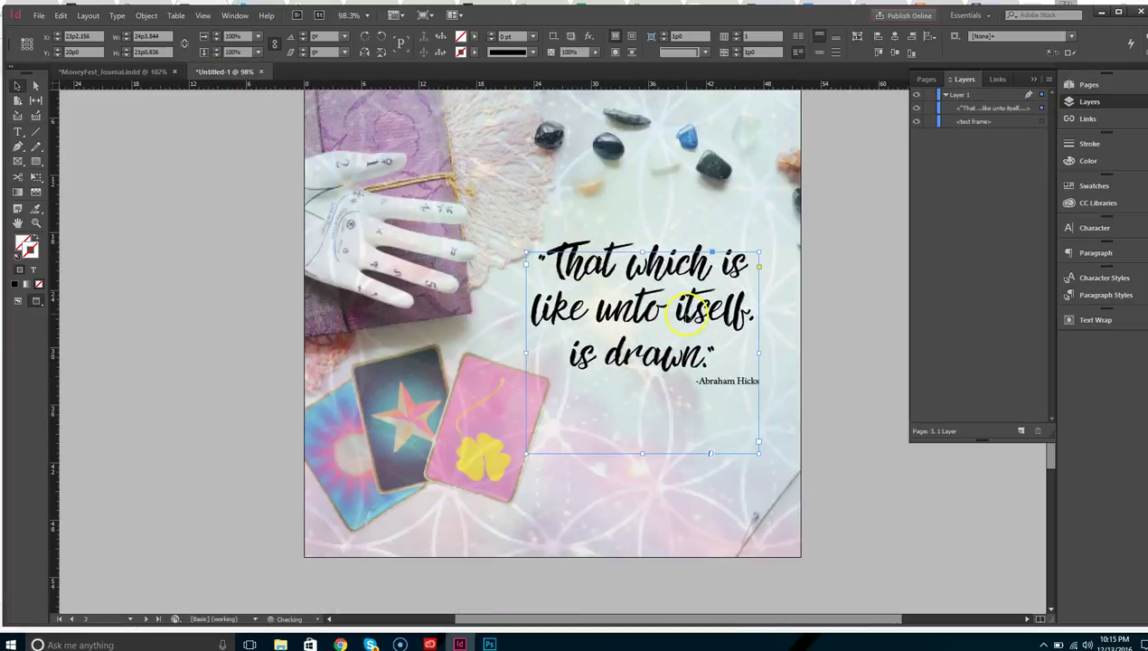
- Examine the general options of the [Basic Paragraph] style, including what it is based on and its next style
{"action": "left_click", "coordinate": [1103, 296]}
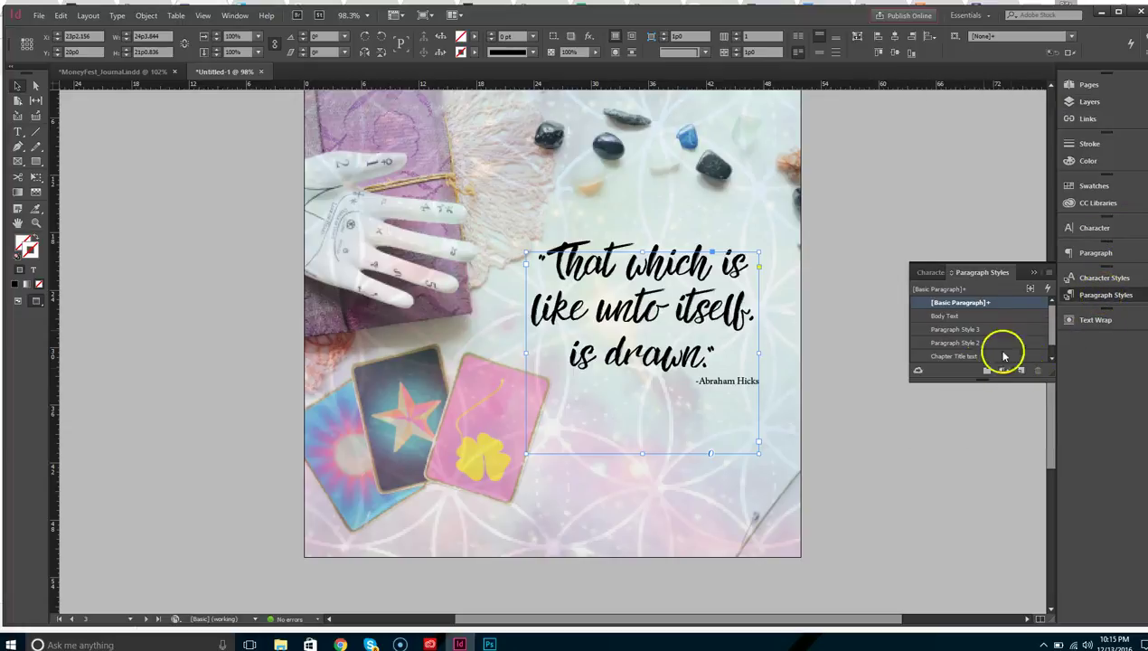
{"action": "right_click", "coordinate": [989, 304]}
{"action": "left_click", "coordinate": [1001, 311]}
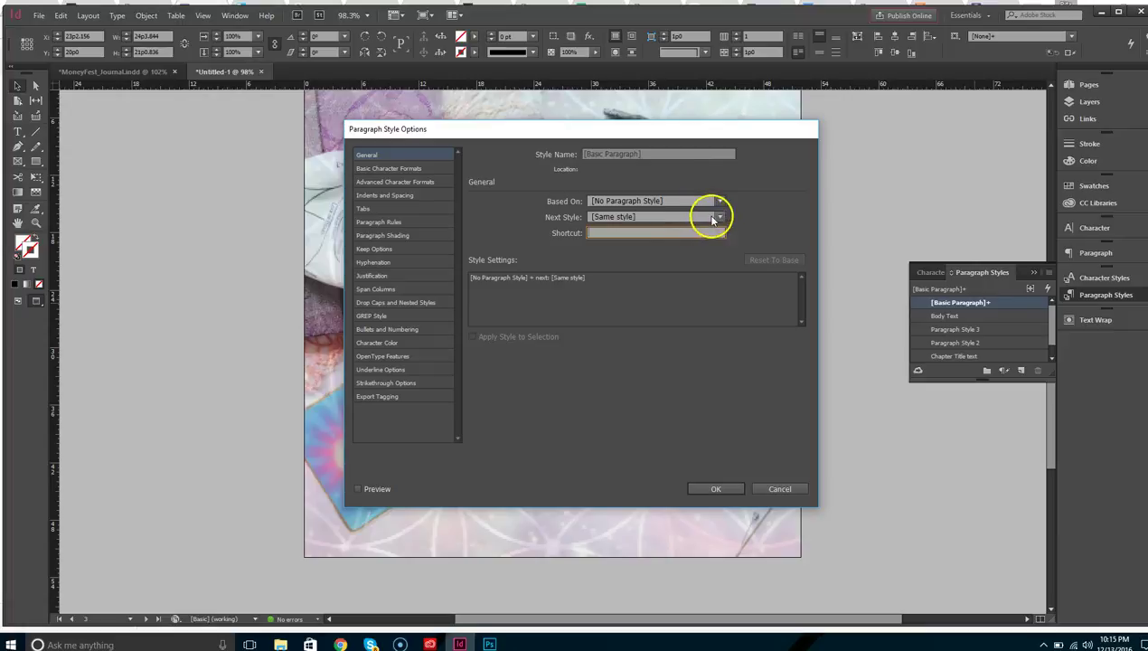
{"action": "left_click", "coordinate": [720, 219]}
{"action": "left_click", "coordinate": [721, 220]}
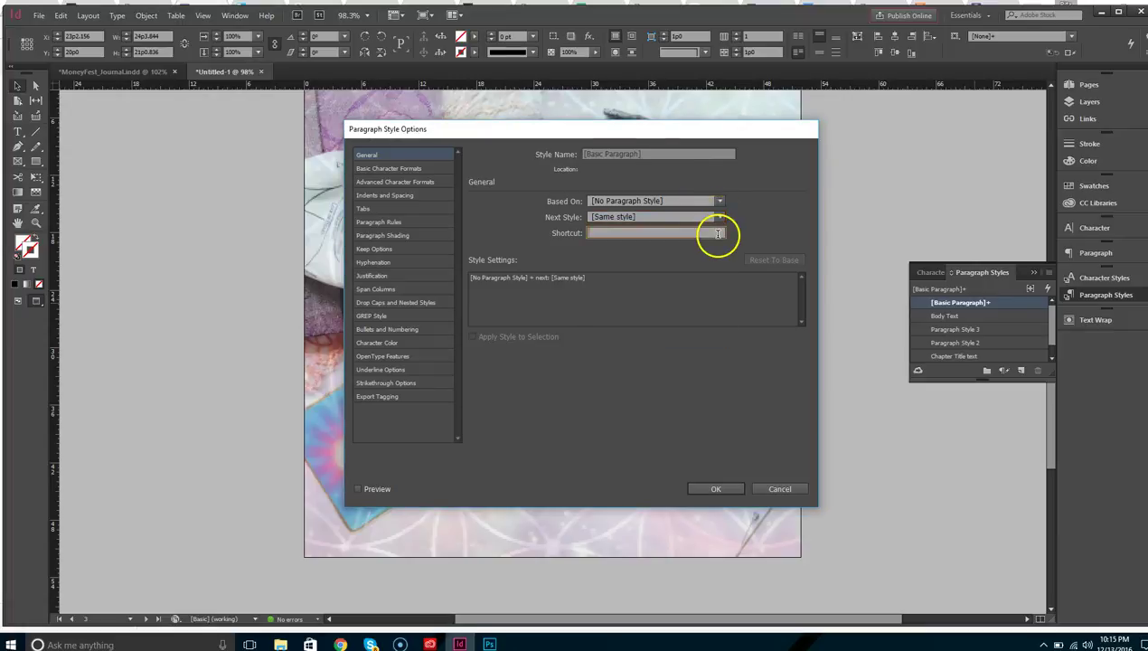
{"action": "left_click", "coordinate": [719, 204]}
{"action": "left_click", "coordinate": [720, 206]}
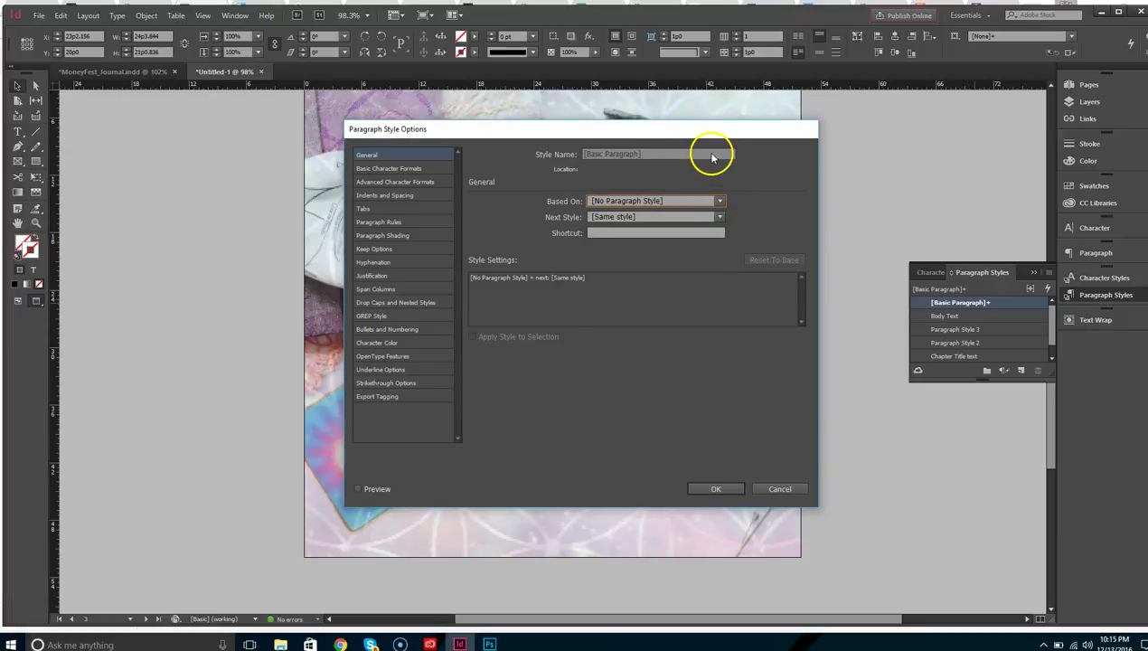
{"action": "left_click", "coordinate": [779, 488]}
{"action": "left_click", "coordinate": [847, 388]}
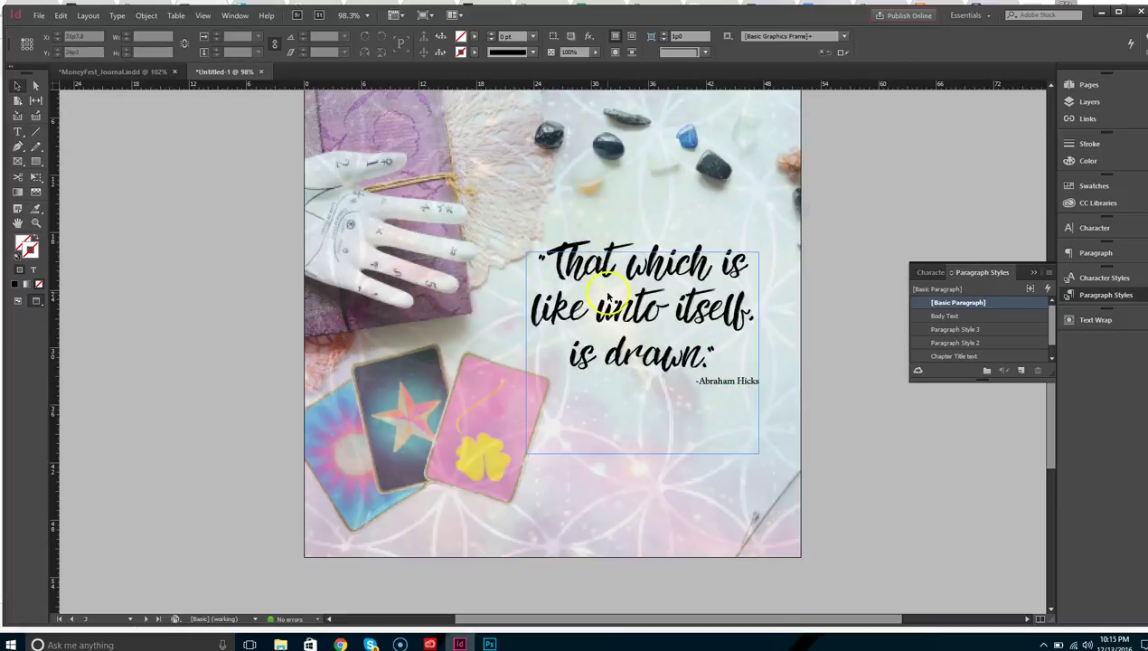
{"action": "left_click", "coordinate": [138, 71]}
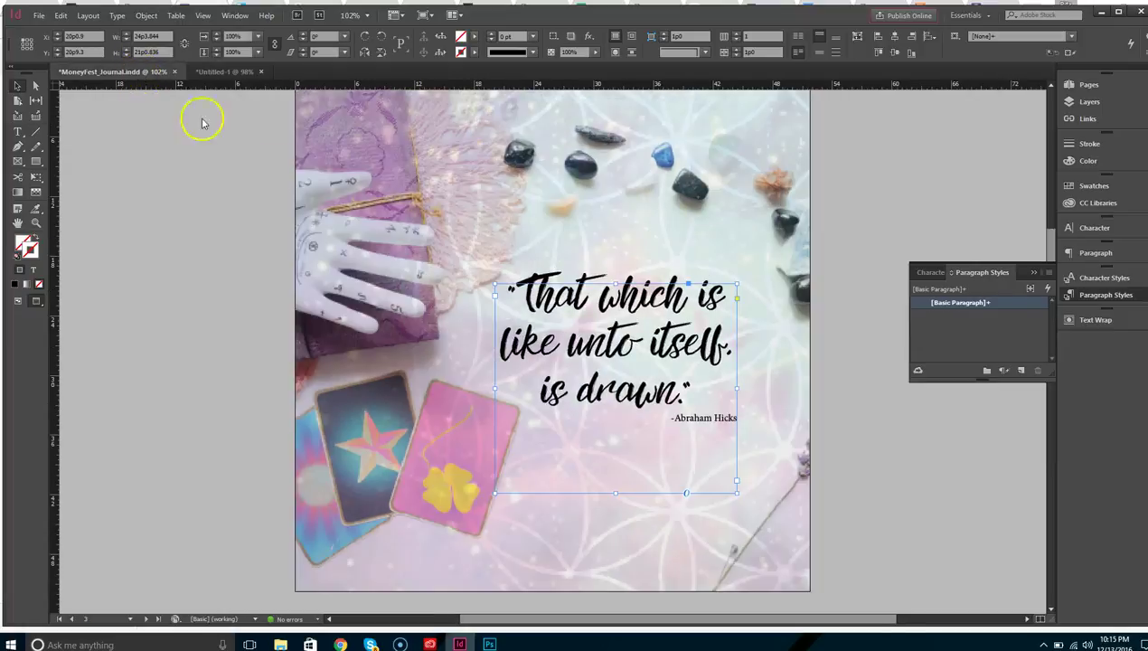
{"action": "left_click", "coordinate": [230, 72]}
{"action": "scroll", "coordinate": [714, 470], "scroll_direction": "up", "scroll_amount": 3}
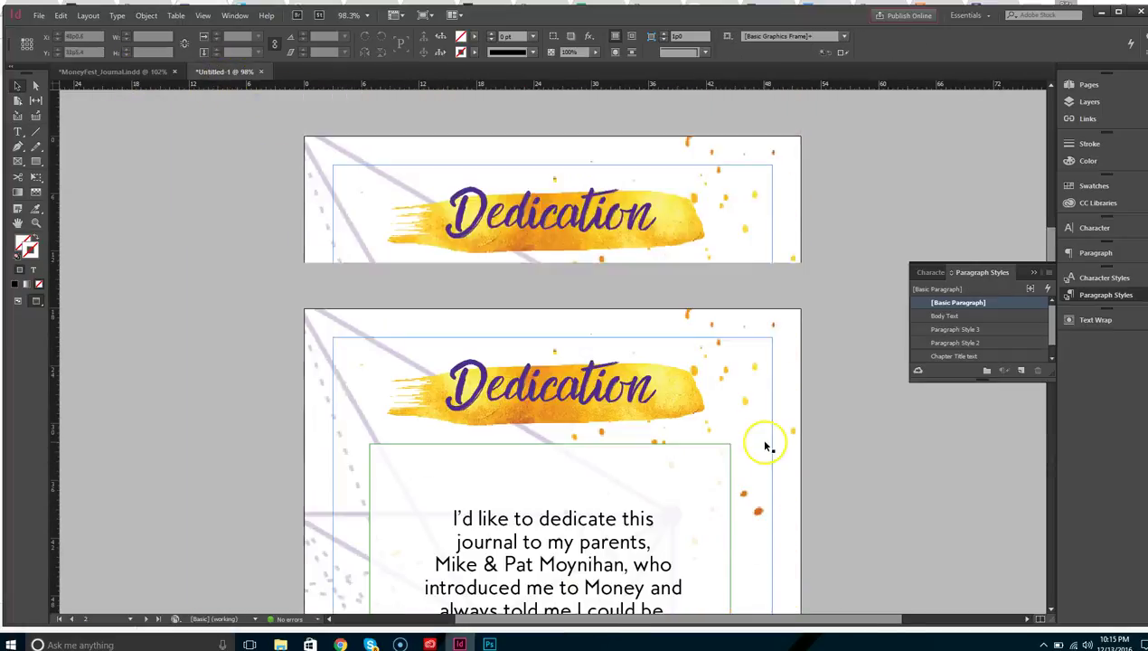
{"action": "scroll", "coordinate": [765, 445], "scroll_direction": "down", "scroll_amount": 10}
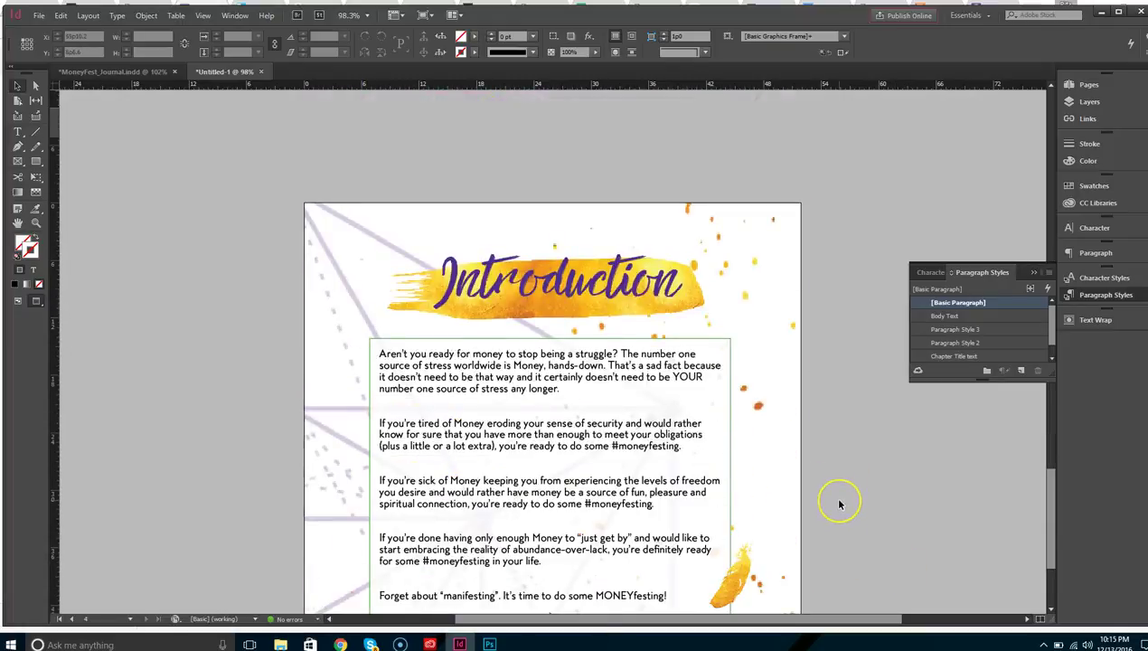
{"action": "scroll", "coordinate": [839, 504], "scroll_direction": "down", "scroll_amount": 2}
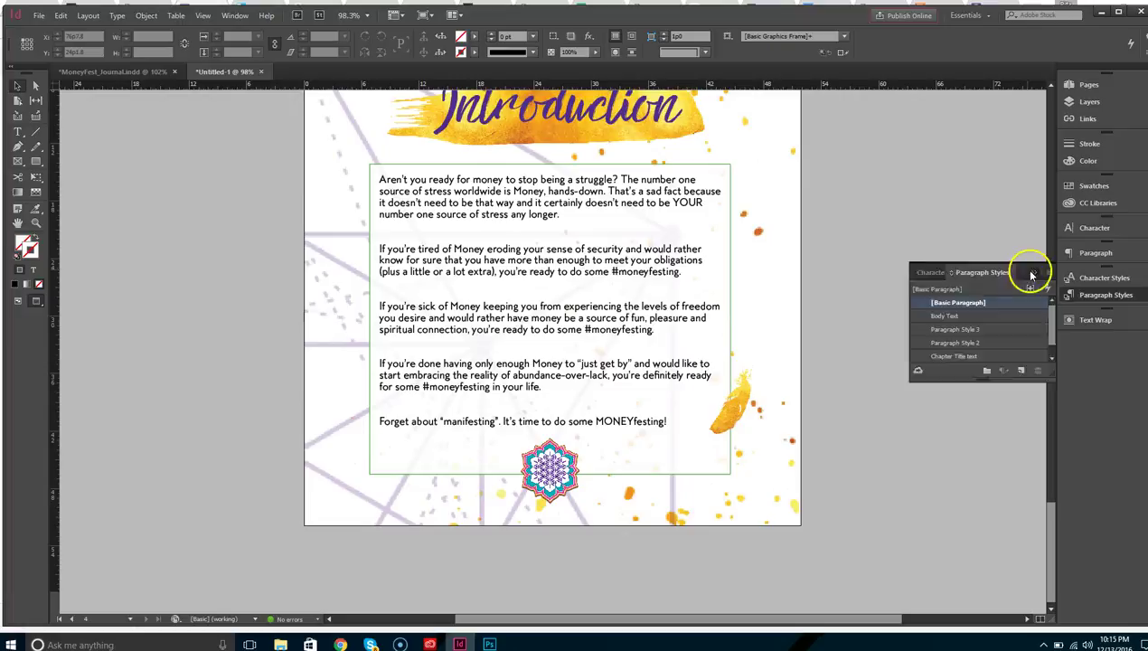
- Duplicate the A-Master spread in the untitled document
{"action": "left_click", "coordinate": [1032, 274]}
{"action": "left_click", "coordinate": [1090, 84]}
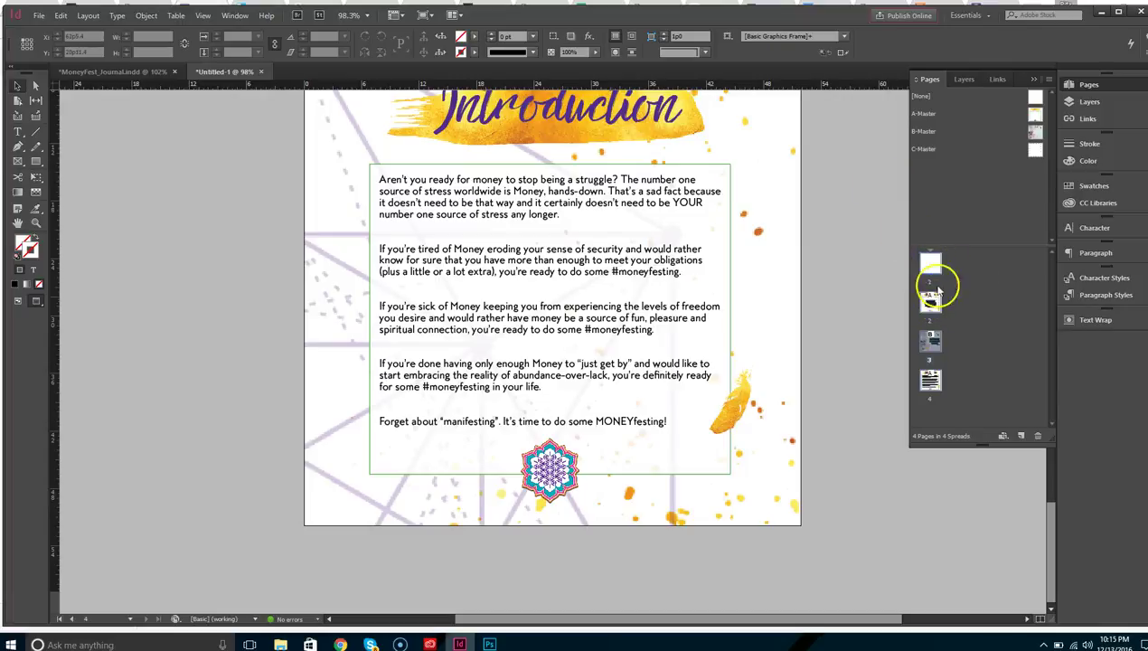
{"action": "double_click", "coordinate": [1035, 117]}
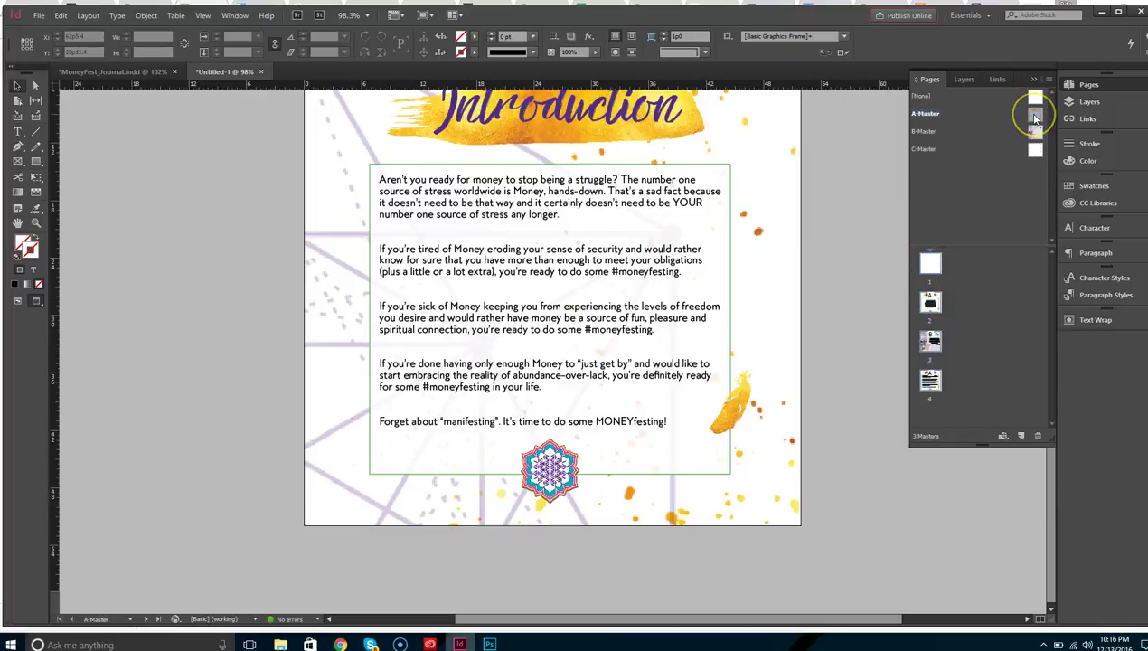
{"action": "left_click_drag", "start_coordinate": [1035, 117], "coordinate": [1037, 154]}
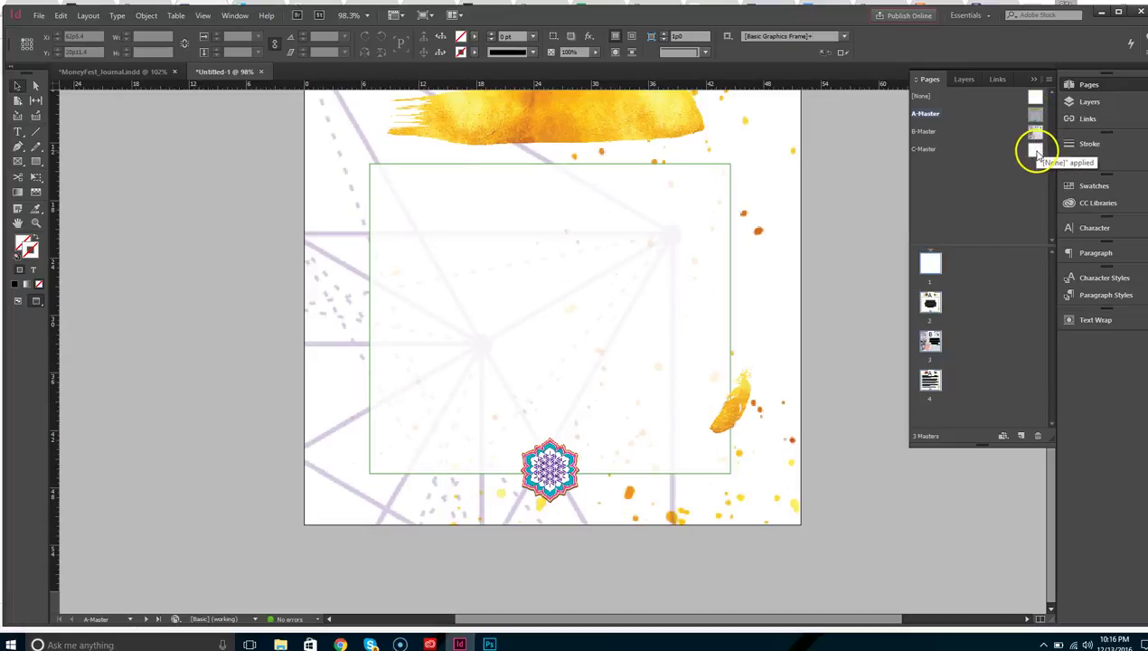
{"action": "right_click", "coordinate": [926, 115]}
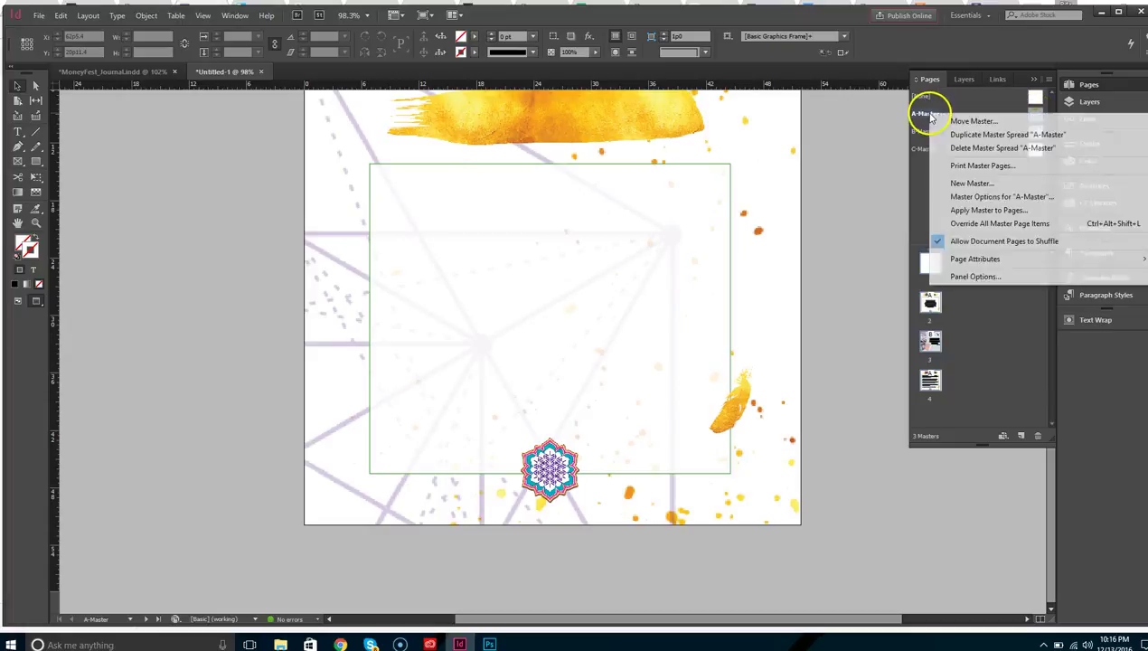
{"action": "left_click", "coordinate": [972, 135]}
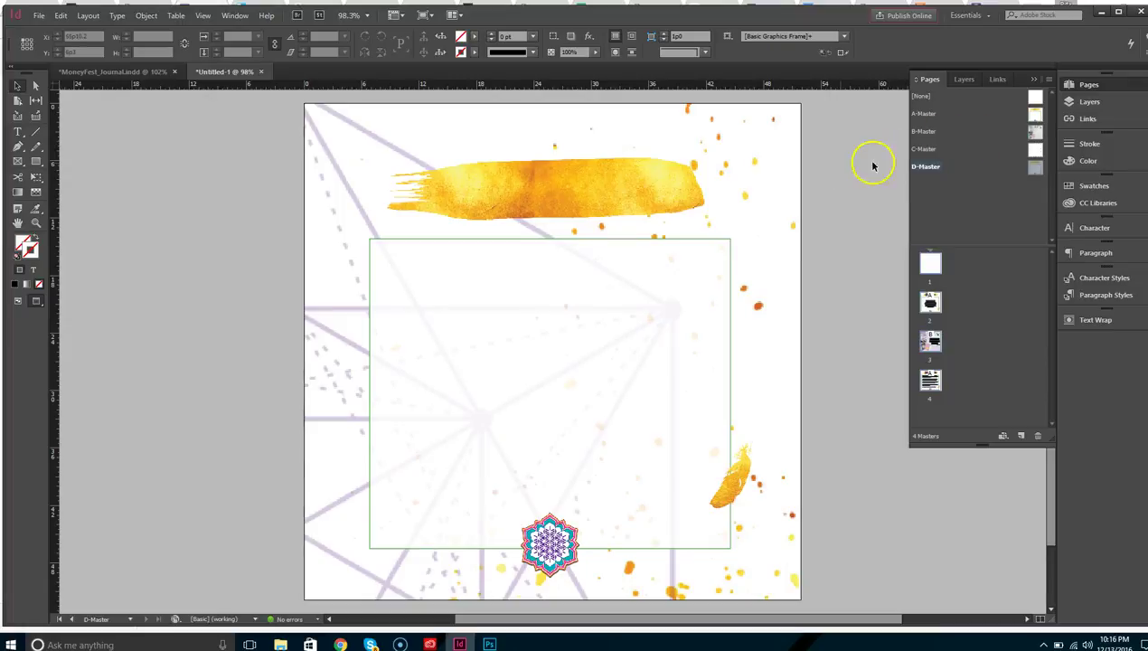
- On the duplicated master, delete the gold brushstroke banner and extend the green-outlined box upward over the banner's former area
{"action": "left_click", "coordinate": [561, 172]}
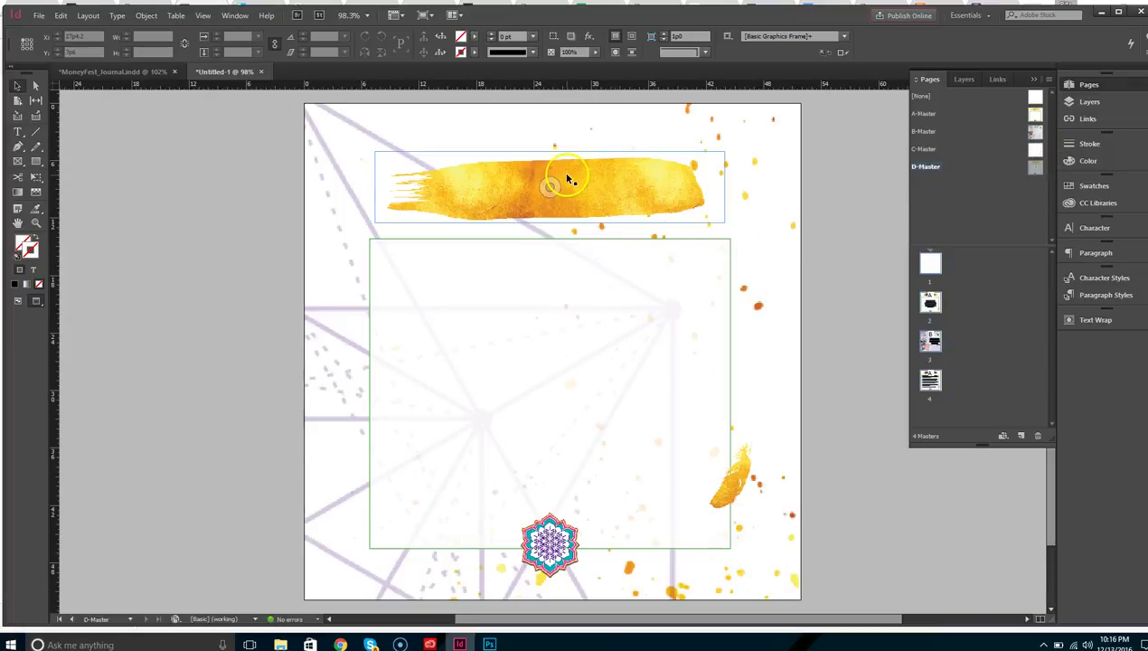
{"action": "key", "text": "Delete"}
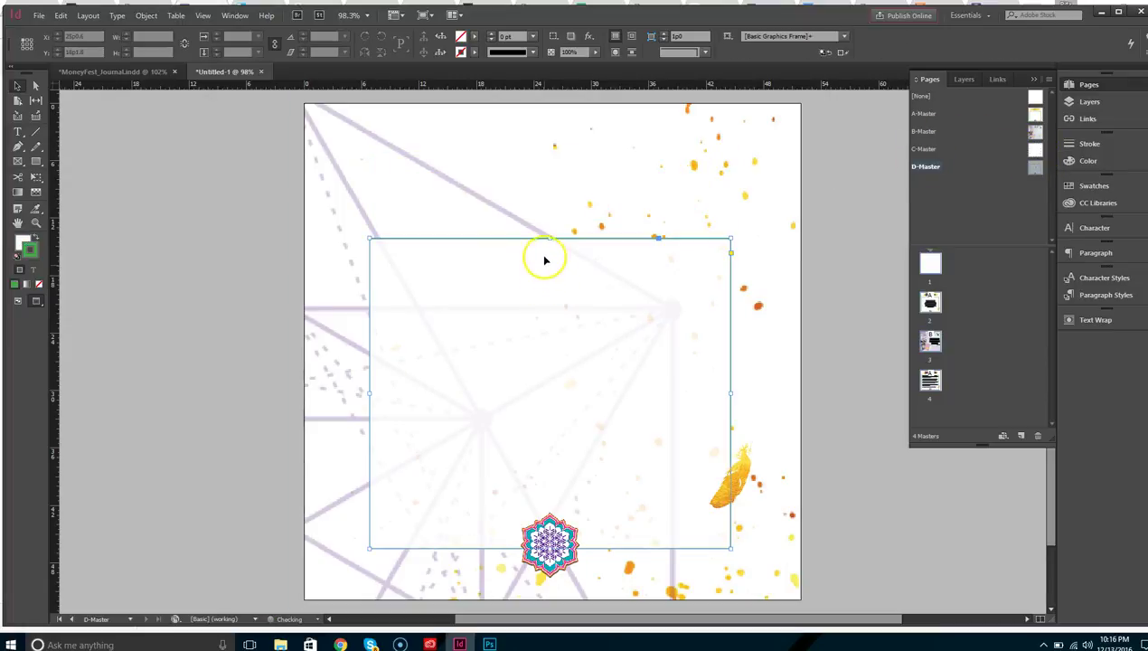
{"action": "left_click", "coordinate": [550, 240]}
{"action": "left_click_drag", "start_coordinate": [550, 237], "coordinate": [553, 151]}
{"action": "left_click", "coordinate": [858, 225]}
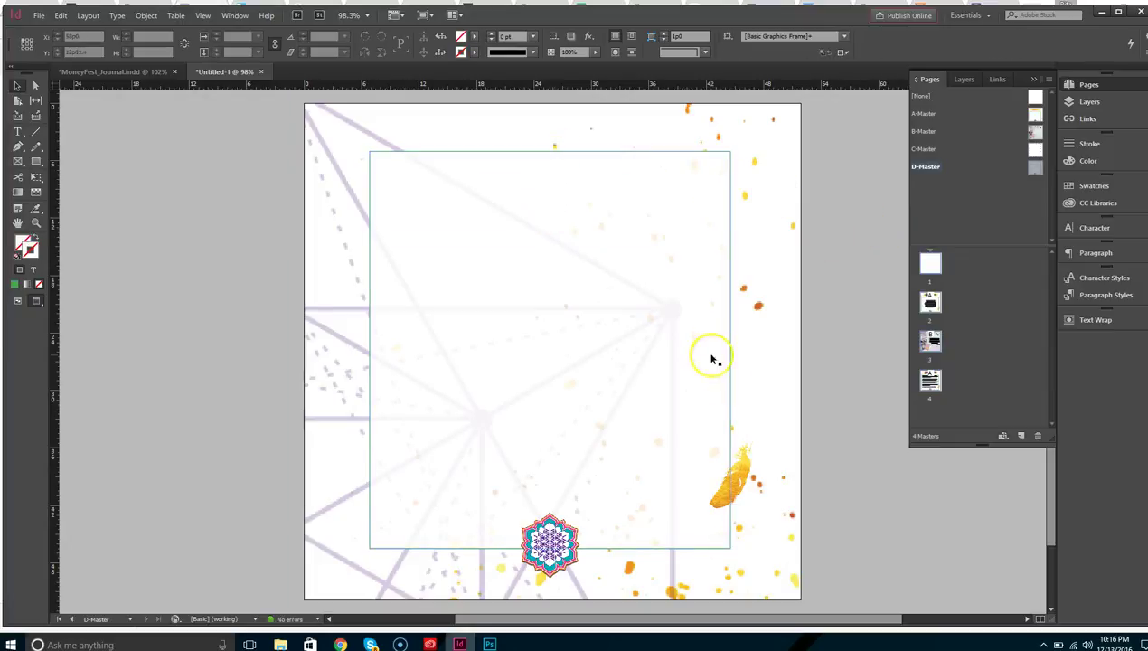
- Insert one new page after the Introduction page, page 4
{"action": "double_click", "coordinate": [932, 381]}
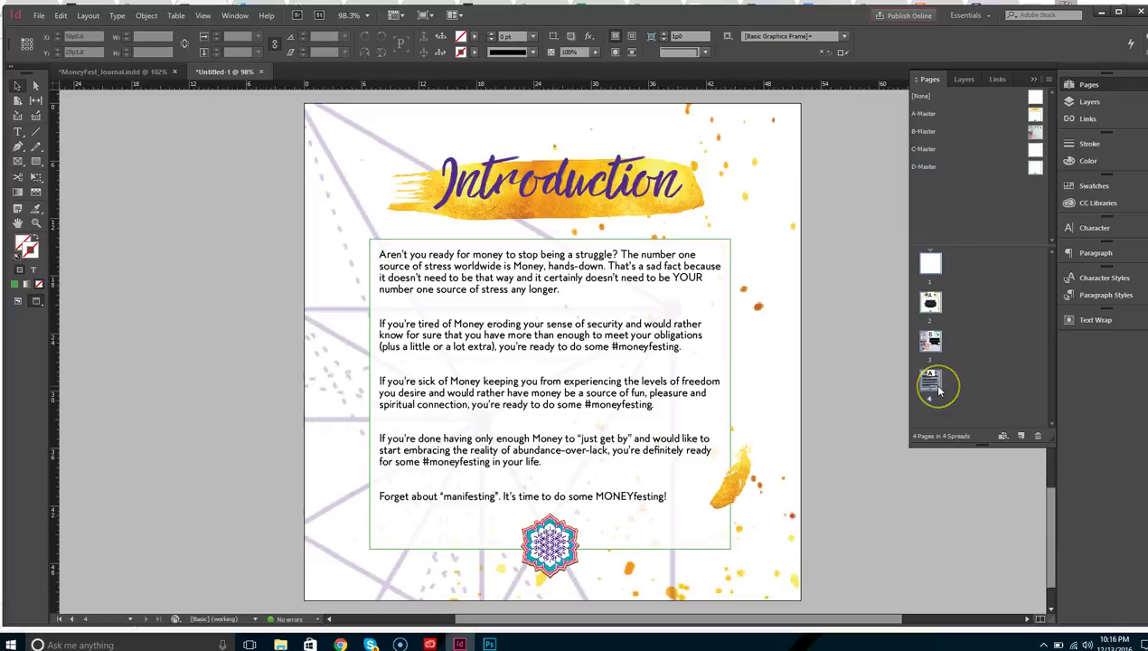
{"action": "right_click", "coordinate": [920, 387]}
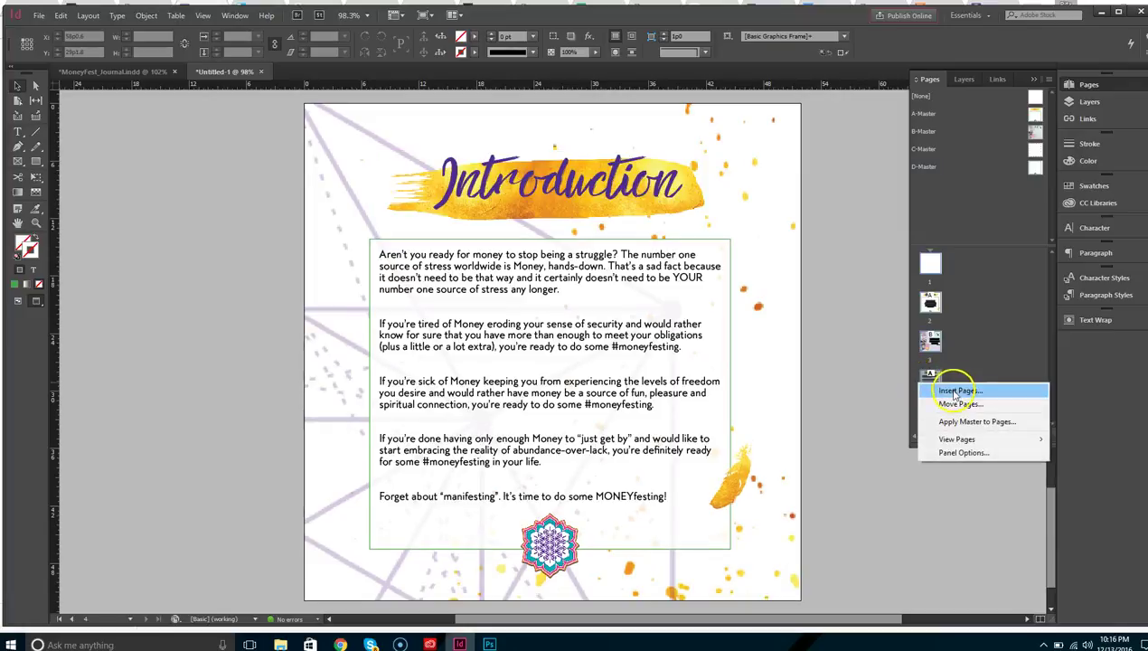
{"action": "left_click", "coordinate": [955, 391]}
{"action": "left_click", "coordinate": [680, 304]}
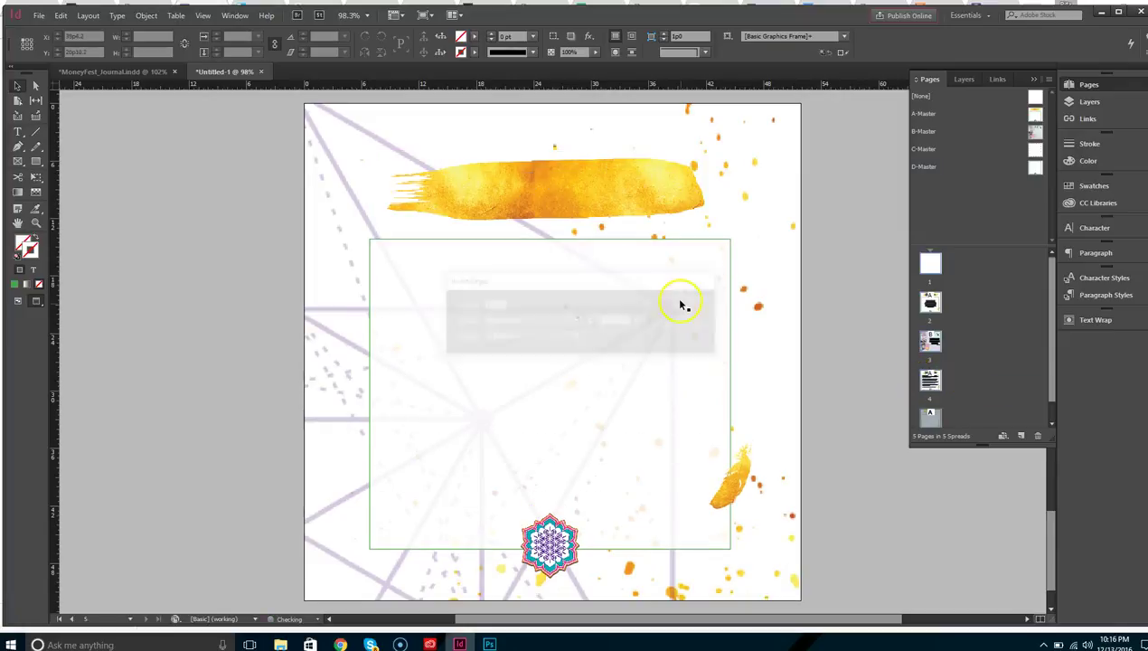
- Apply D-Master to page 5
{"action": "scroll", "coordinate": [917, 405], "scroll_direction": "down", "scroll_amount": 1}
{"action": "right_click", "coordinate": [938, 410]}
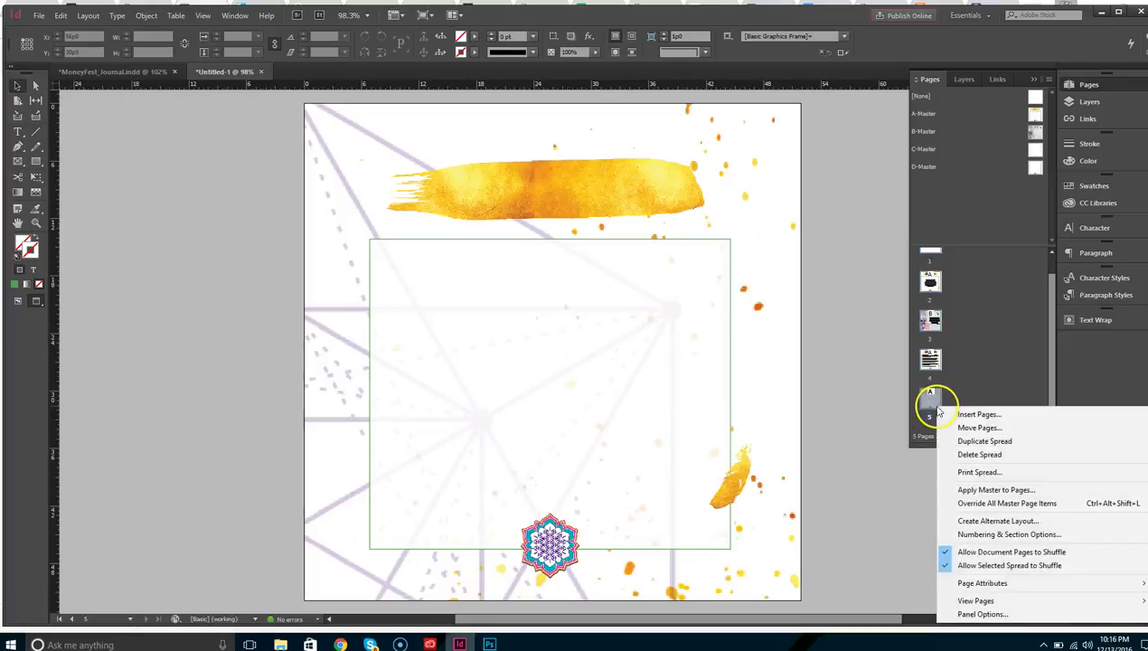
{"action": "left_click", "coordinate": [988, 489]}
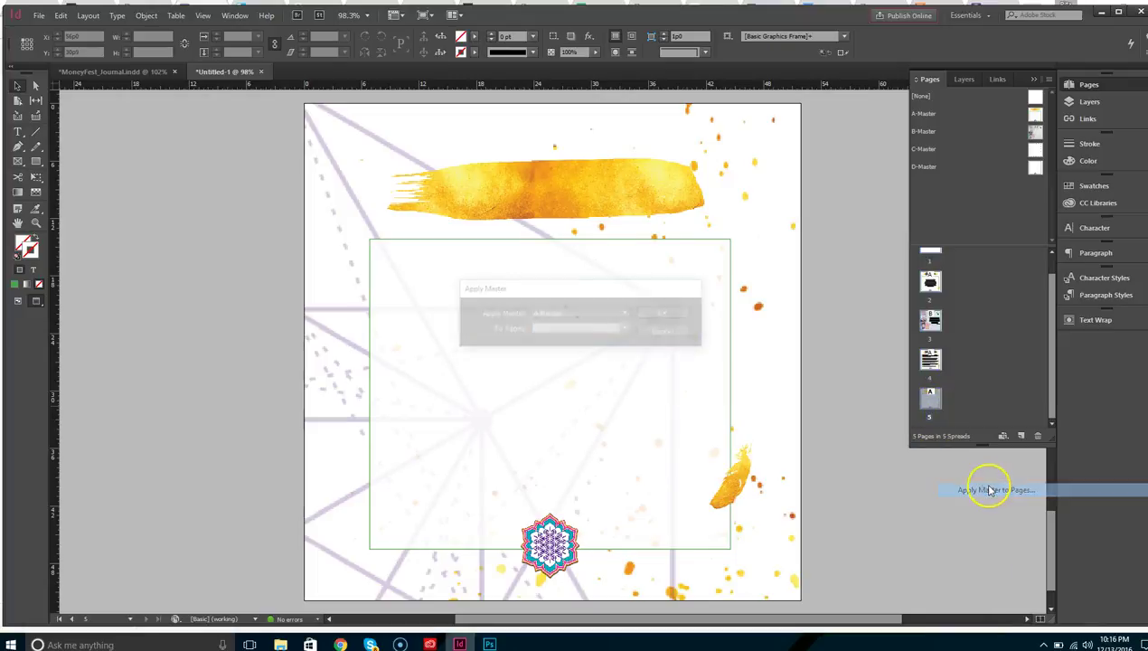
{"action": "left_click", "coordinate": [576, 313]}
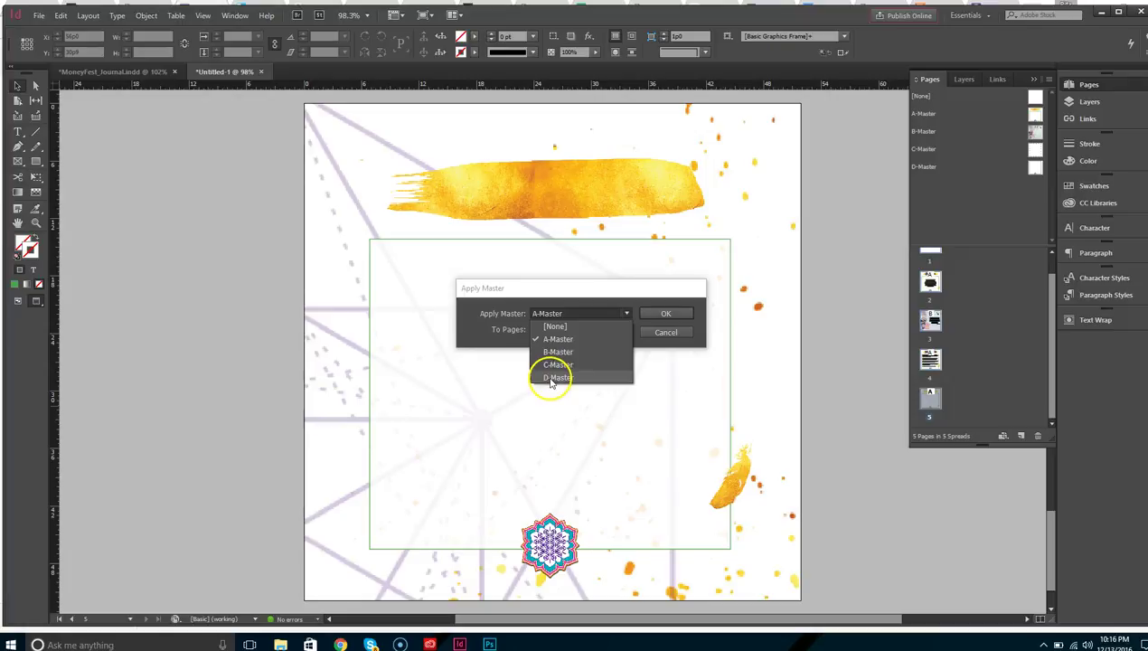
{"action": "left_click", "coordinate": [547, 378]}
{"action": "left_click", "coordinate": [665, 313]}
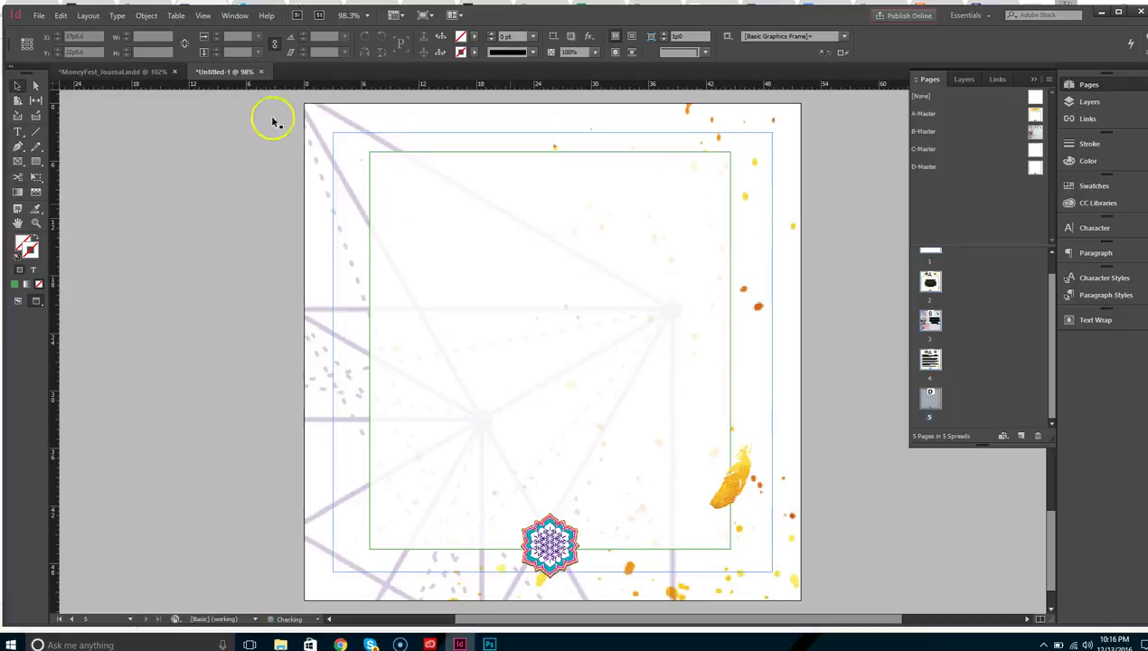
- Copy the "The Universal Law of Attraction (LOA)" text frame from MoneyFest_Journal.indd and paste it onto page 5 of the untitled document
{"action": "left_click", "coordinate": [120, 72]}
{"action": "scroll", "coordinate": [752, 428], "scroll_direction": "down", "scroll_amount": 10}
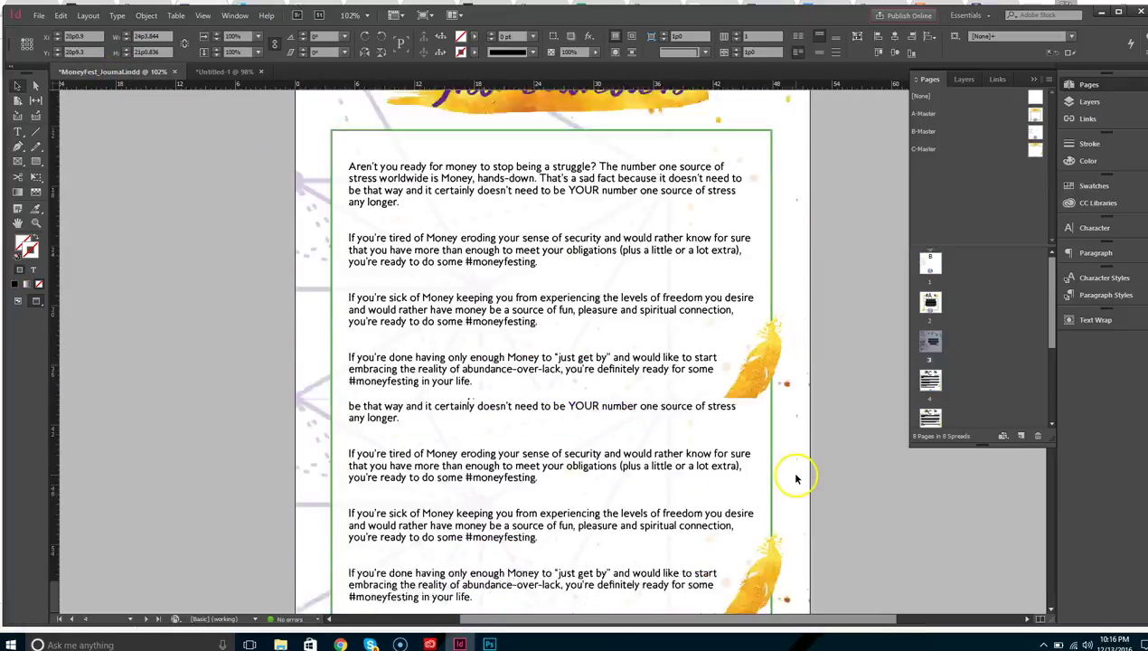
{"action": "scroll", "coordinate": [552, 381], "scroll_direction": "down", "scroll_amount": 5}
{"action": "left_click", "coordinate": [620, 431]}
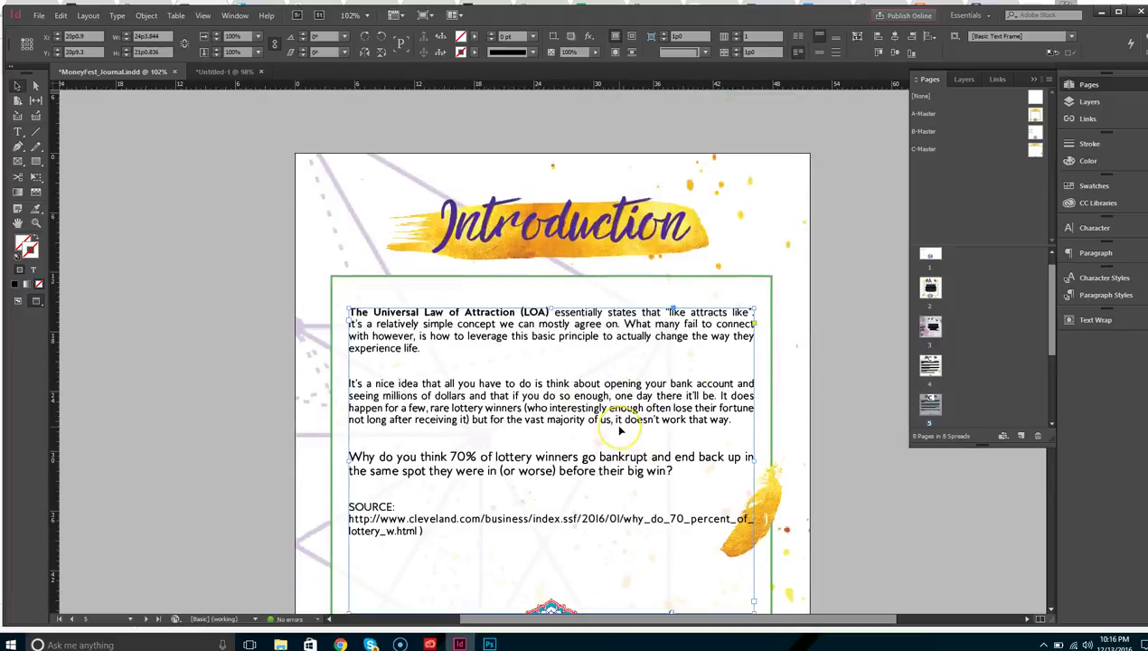
{"action": "left_click", "coordinate": [225, 71]}
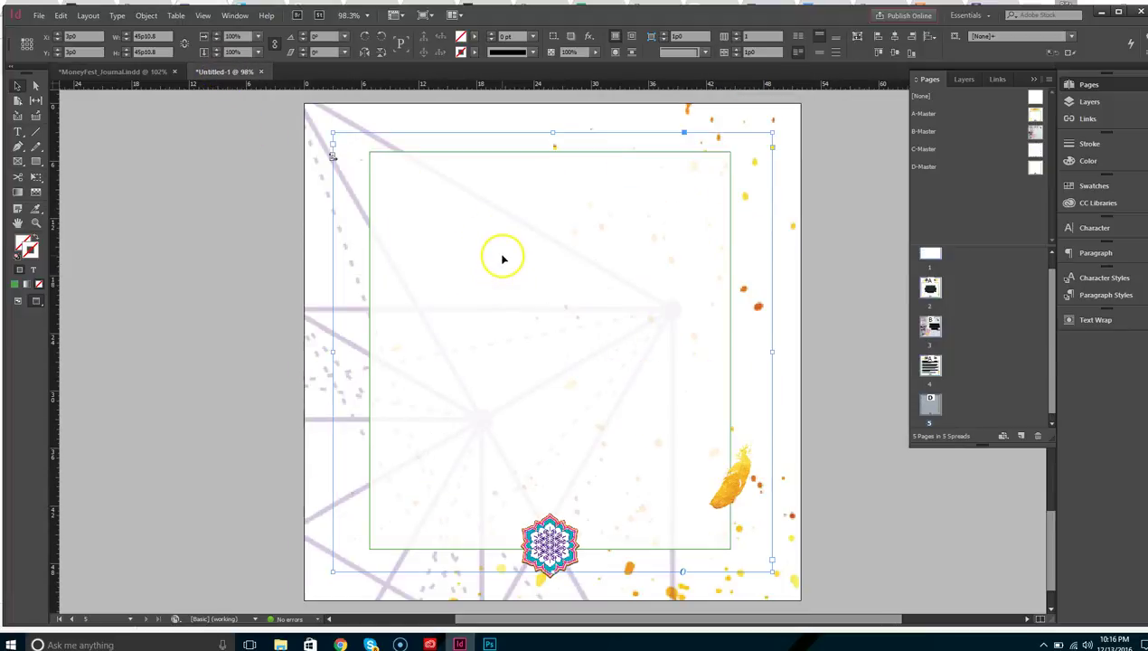
{"action": "key", "text": "ctrl+v"}
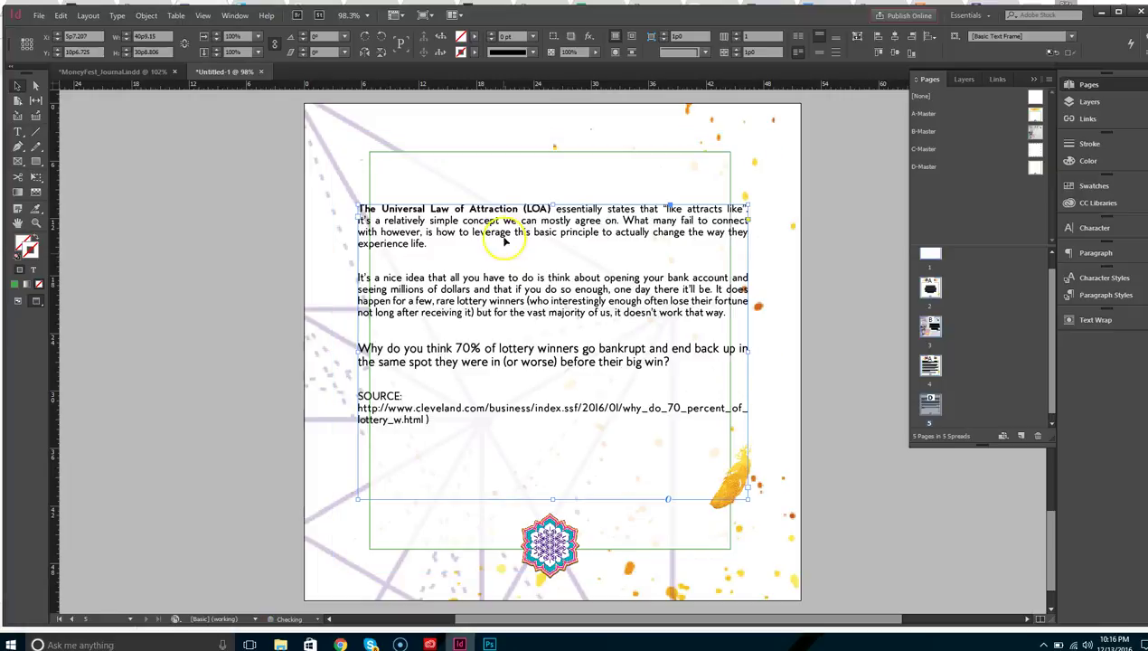
{"action": "double_click", "coordinate": [1036, 167]}
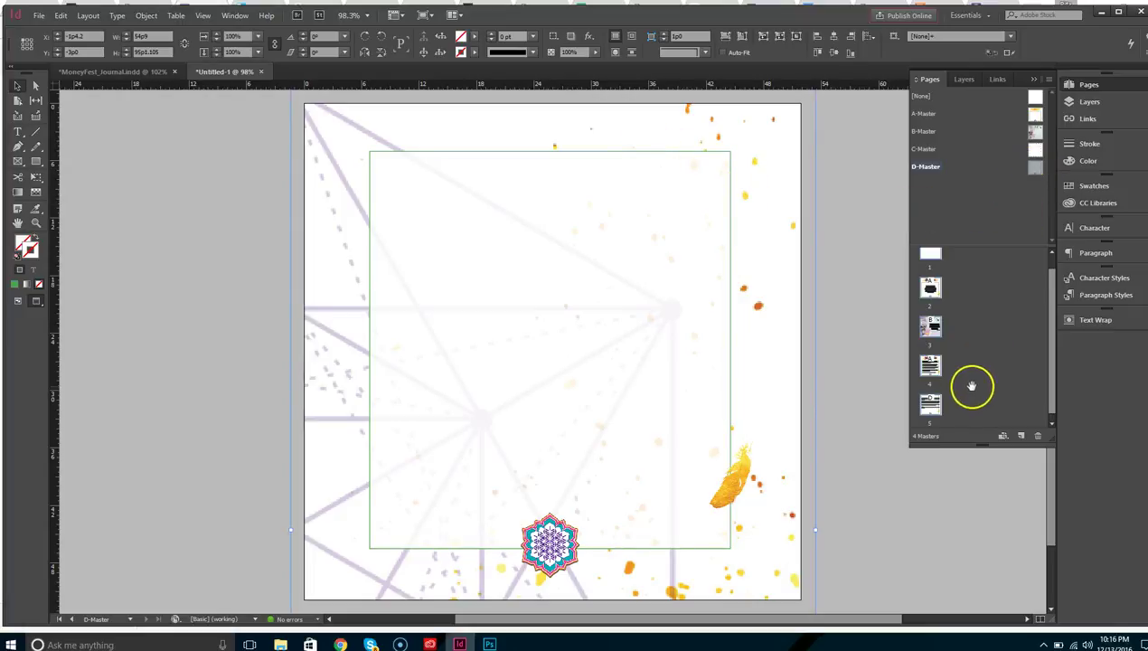
{"action": "scroll", "coordinate": [940, 398], "scroll_direction": "down", "scroll_amount": 1}
{"action": "double_click", "coordinate": [944, 398]}
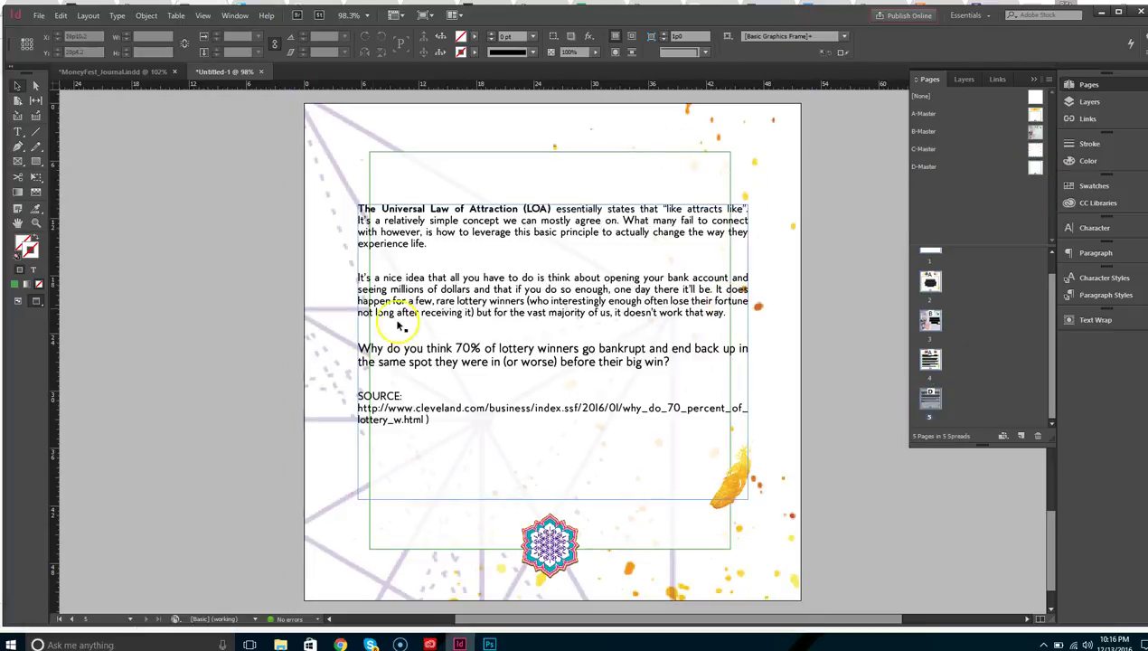
- Resize the Law of Attraction text frame on page 5 to about 34p3 wide and 33p9 high, fitting inside the green-outlined box
{"action": "left_click_drag", "start_coordinate": [375, 347], "coordinate": [405, 351]}
{"action": "left_click_drag", "start_coordinate": [748, 353], "coordinate": [714, 354]}
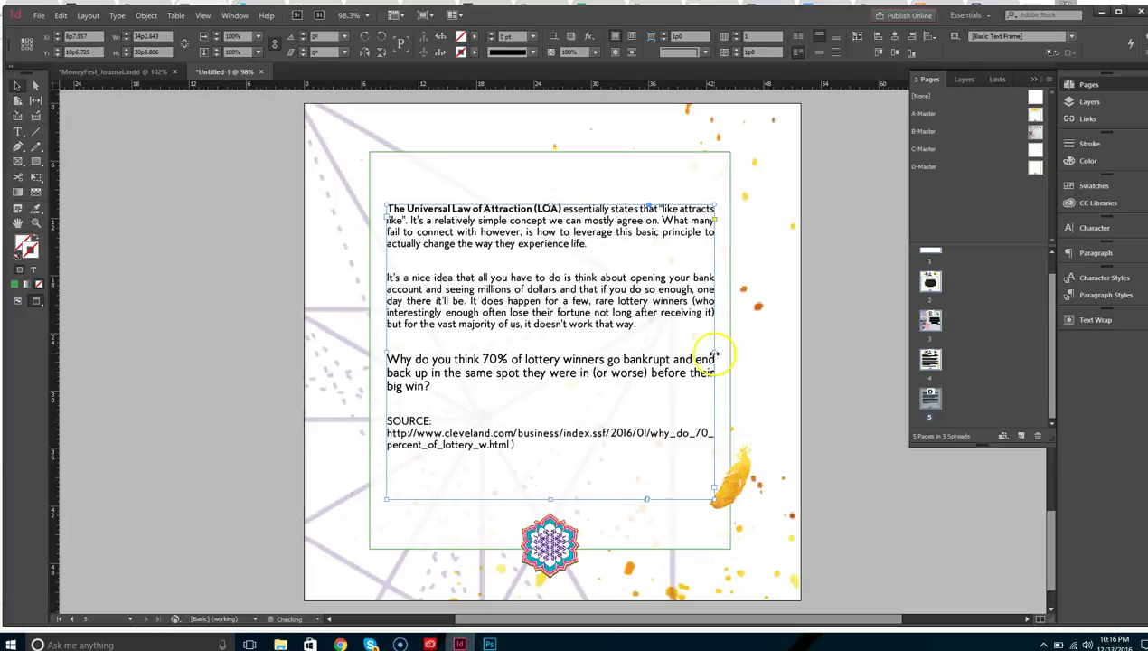
{"action": "left_click", "coordinate": [550, 203]}
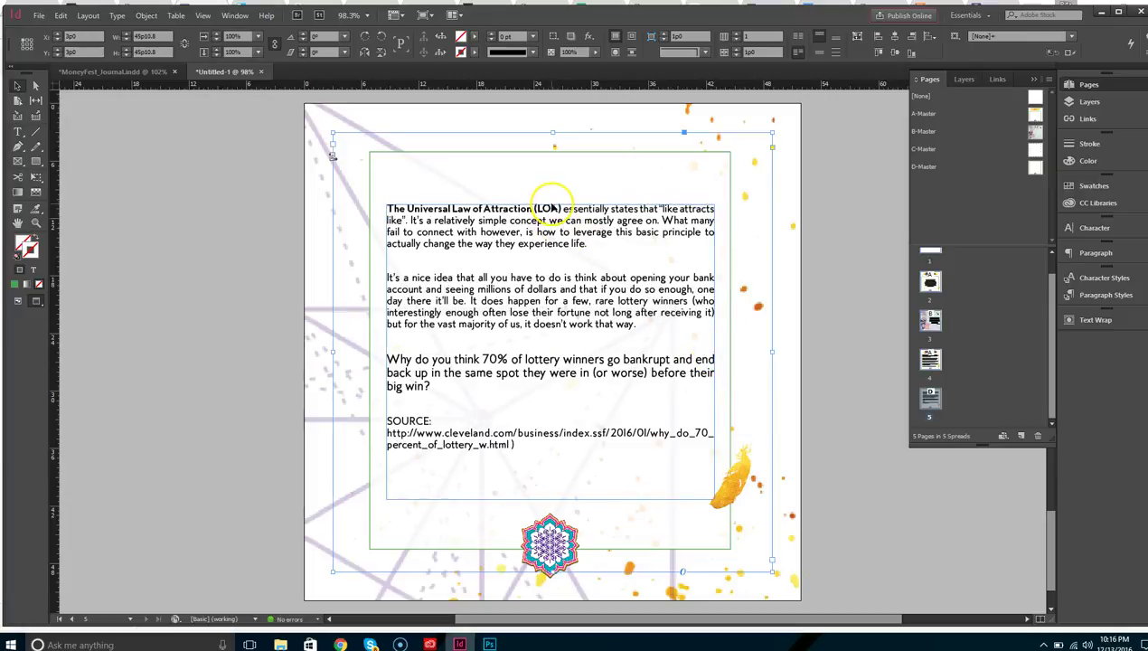
{"action": "left_click_drag", "start_coordinate": [550, 206], "coordinate": [549, 175]}
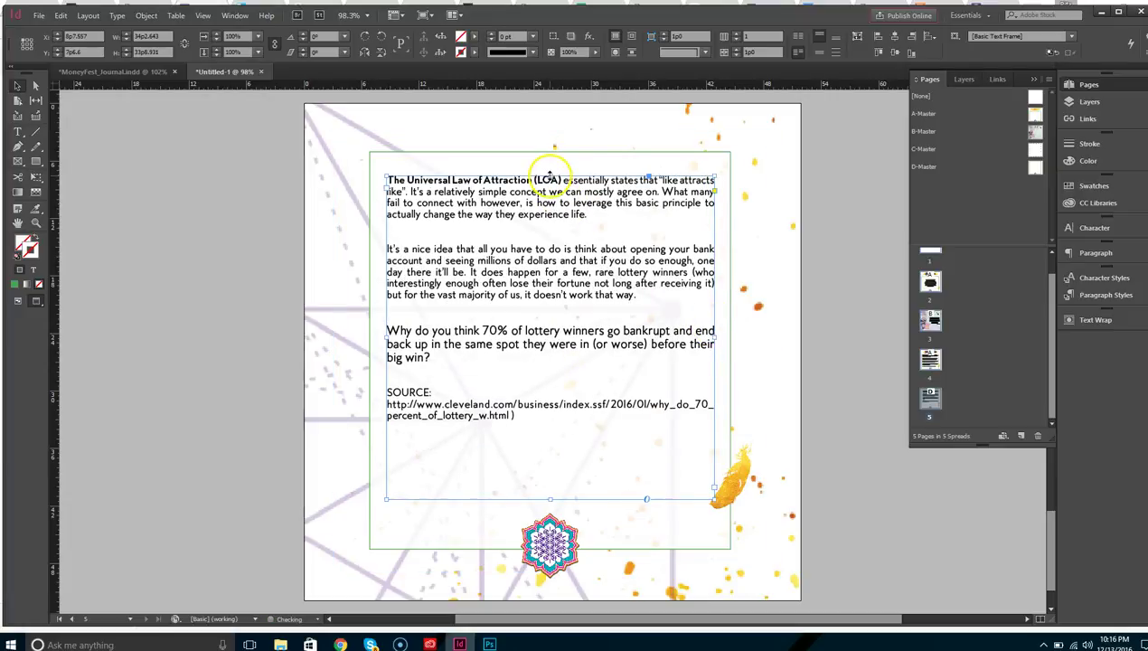
{"action": "left_click", "coordinate": [795, 339]}
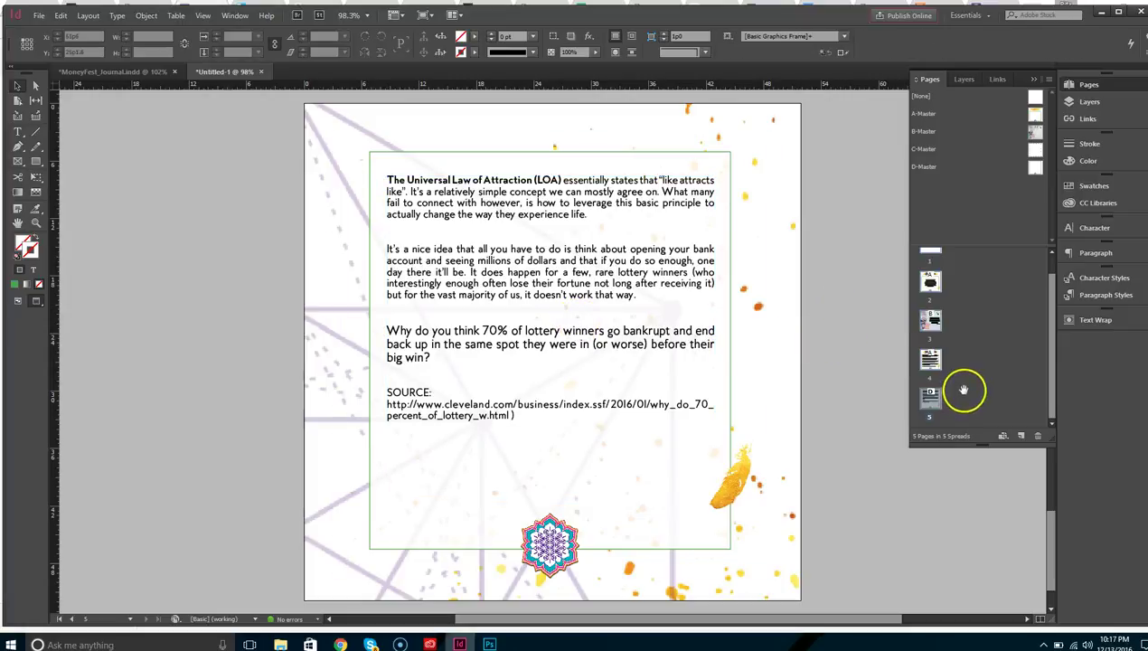
- Insert one new D-Master page after page 5
{"action": "right_click", "coordinate": [924, 399]}
{"action": "left_click", "coordinate": [968, 414]}
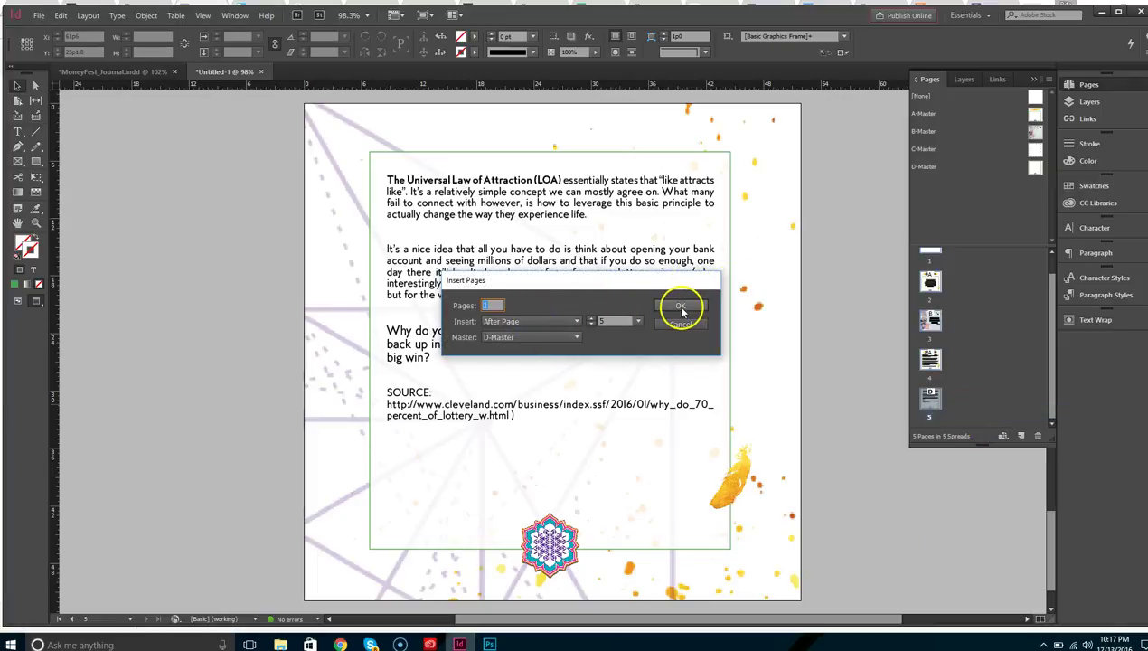
{"action": "left_click", "coordinate": [681, 311]}
- Copy the text frame ending "Worry about how you're going to make ends meet?" from page 6 of MoneyFest_Journal.indd onto page 6 of the untitled document
{"action": "left_click", "coordinate": [128, 69]}
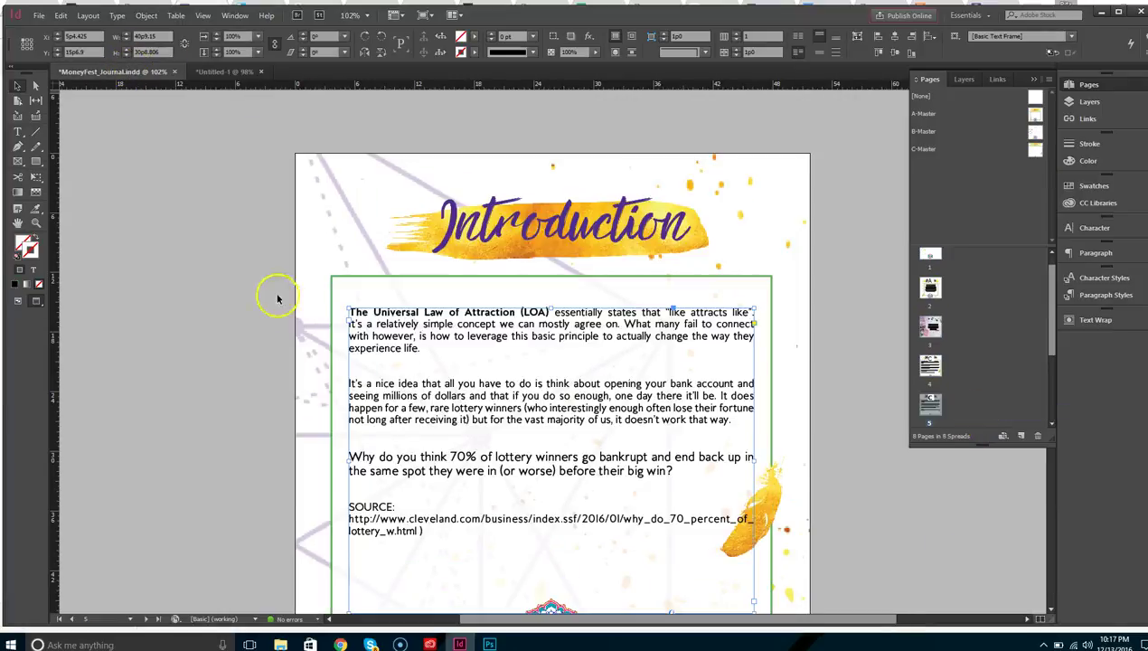
{"action": "scroll", "coordinate": [302, 355], "scroll_direction": "down", "scroll_amount": 5}
{"action": "scroll", "coordinate": [301, 356], "scroll_direction": "down", "scroll_amount": 3}
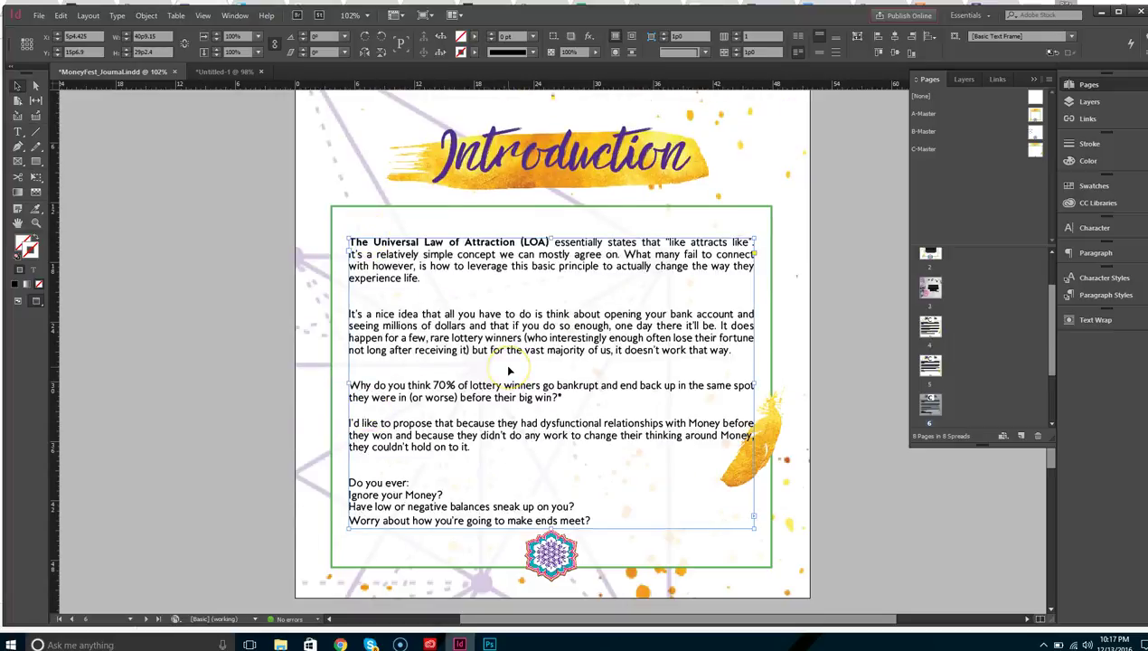
{"action": "left_click", "coordinate": [222, 71]}
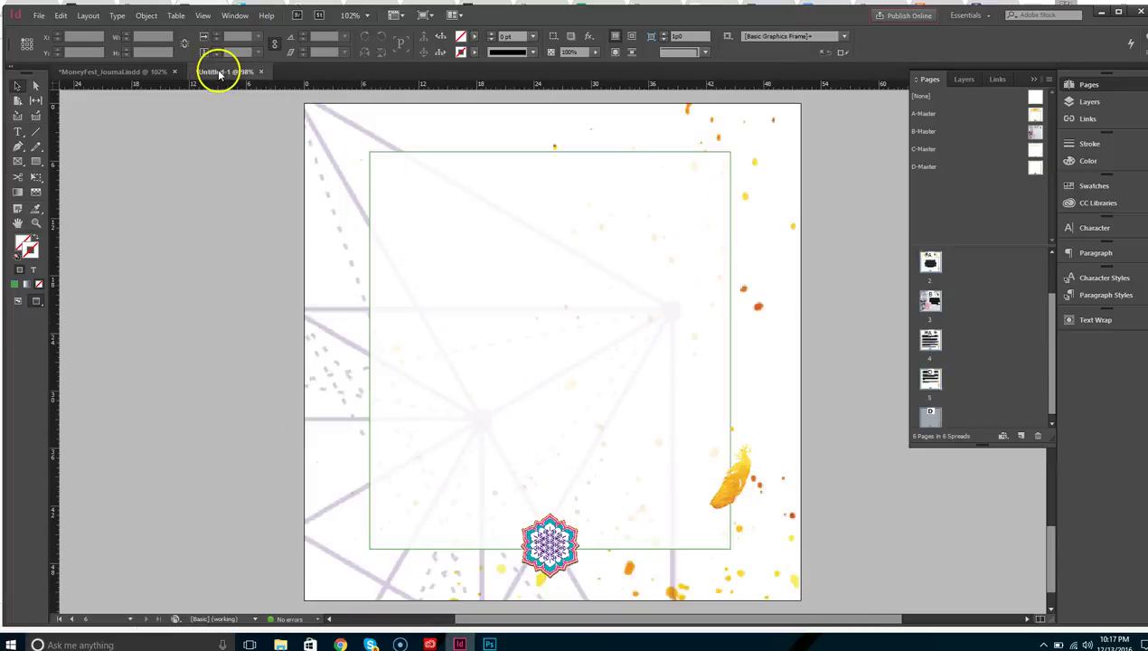
{"action": "scroll", "coordinate": [368, 411], "scroll_direction": "up", "scroll_amount": 3}
{"action": "scroll", "coordinate": [369, 411], "scroll_direction": "down", "scroll_amount": 5}
{"action": "scroll", "coordinate": [384, 441], "scroll_direction": "up", "scroll_amount": 3}
{"action": "scroll", "coordinate": [384, 442], "scroll_direction": "down", "scroll_amount": 3}
{"action": "scroll", "coordinate": [387, 444], "scroll_direction": "up", "scroll_amount": 3}
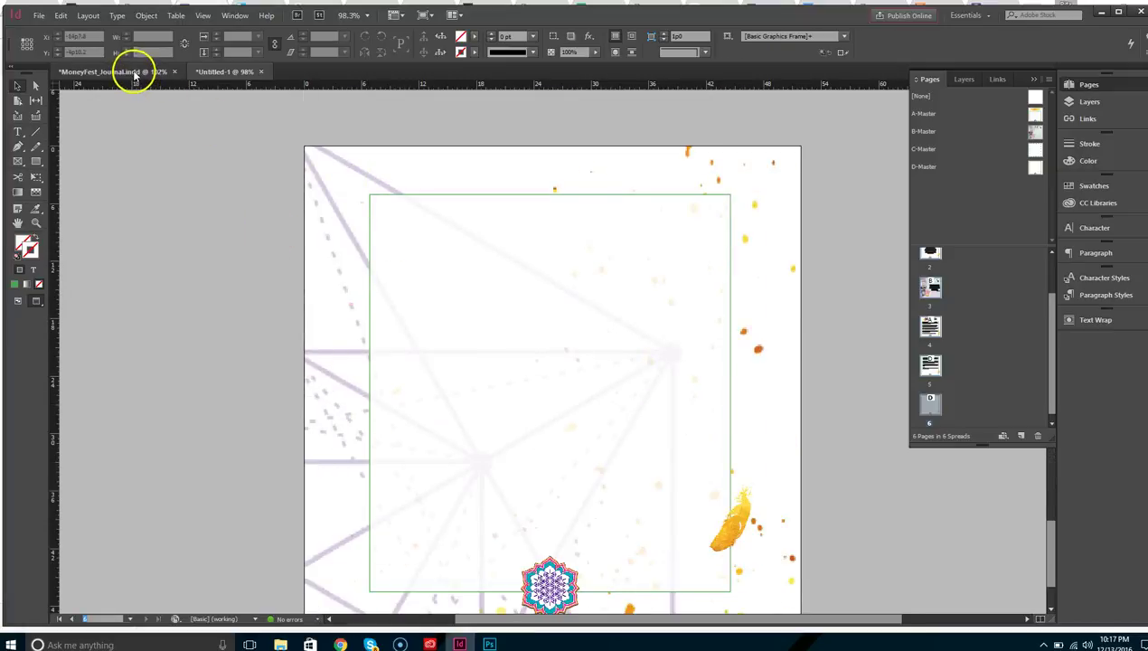
{"action": "left_click", "coordinate": [132, 70]}
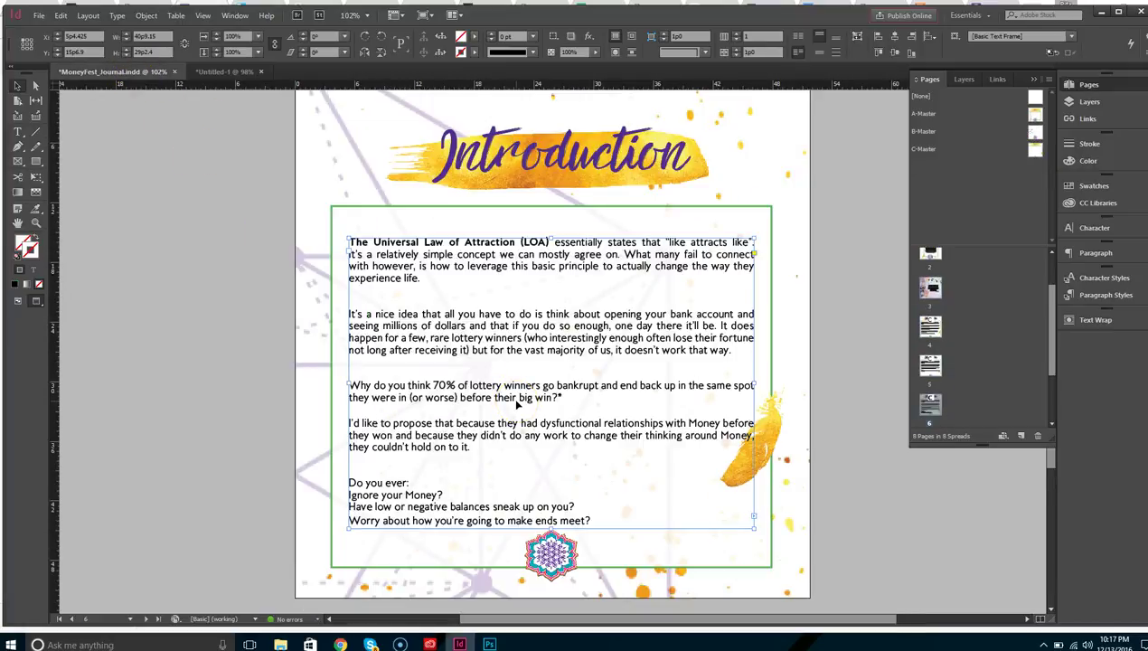
{"action": "left_click", "coordinate": [217, 70]}
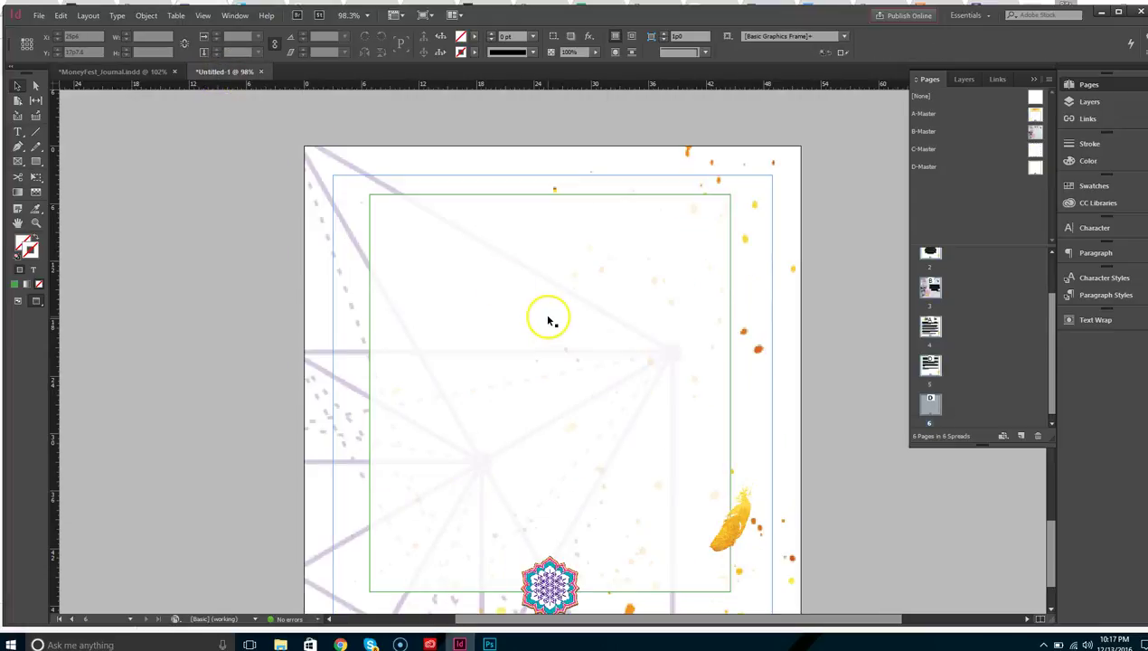
{"action": "key", "text": "ctrl+v"}
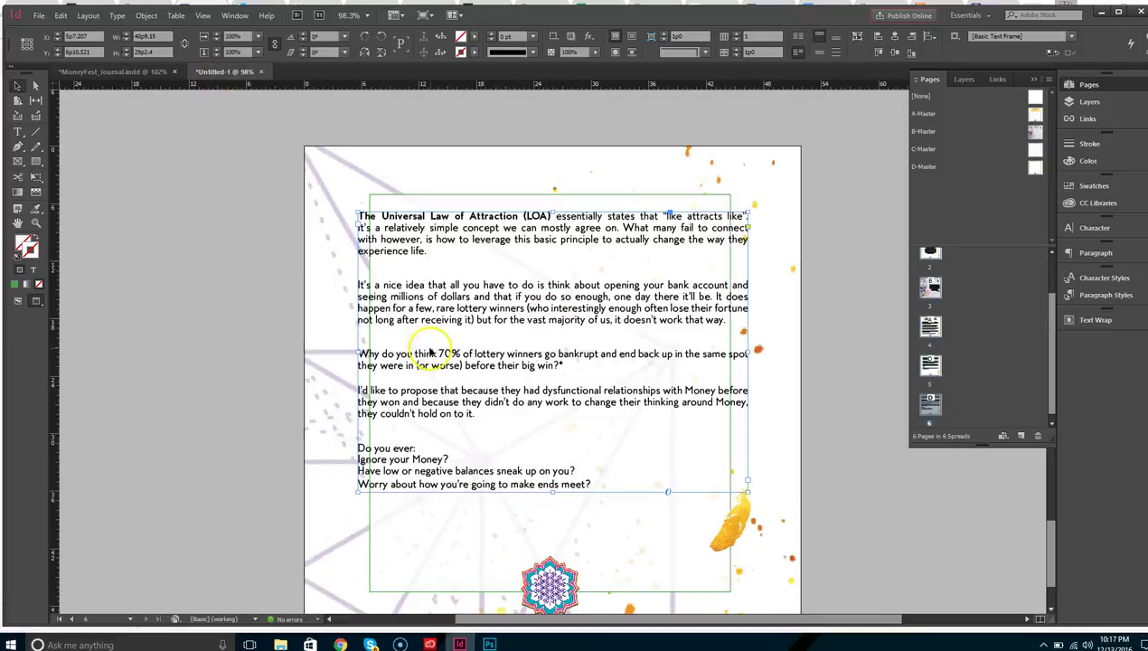
- Narrow the pasted text frame on page 6 from both sides to about 32p6 wide, inside the green-outlined box
{"action": "left_click_drag", "start_coordinate": [358, 353], "coordinate": [396, 353]}
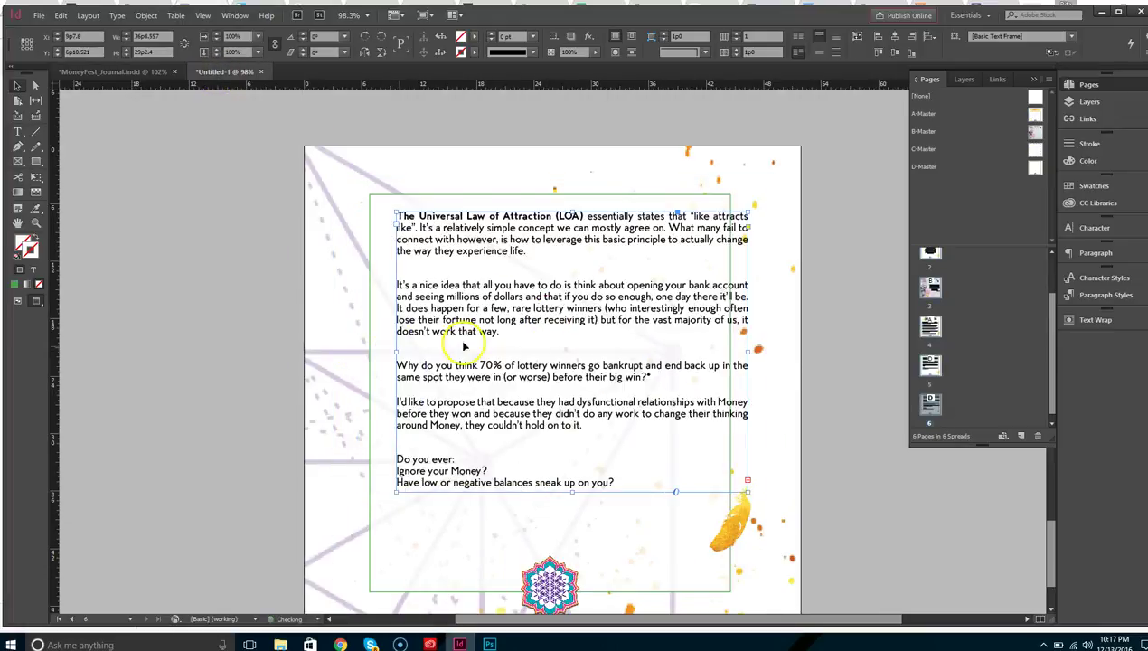
{"action": "left_click_drag", "start_coordinate": [743, 351], "coordinate": [708, 352]}
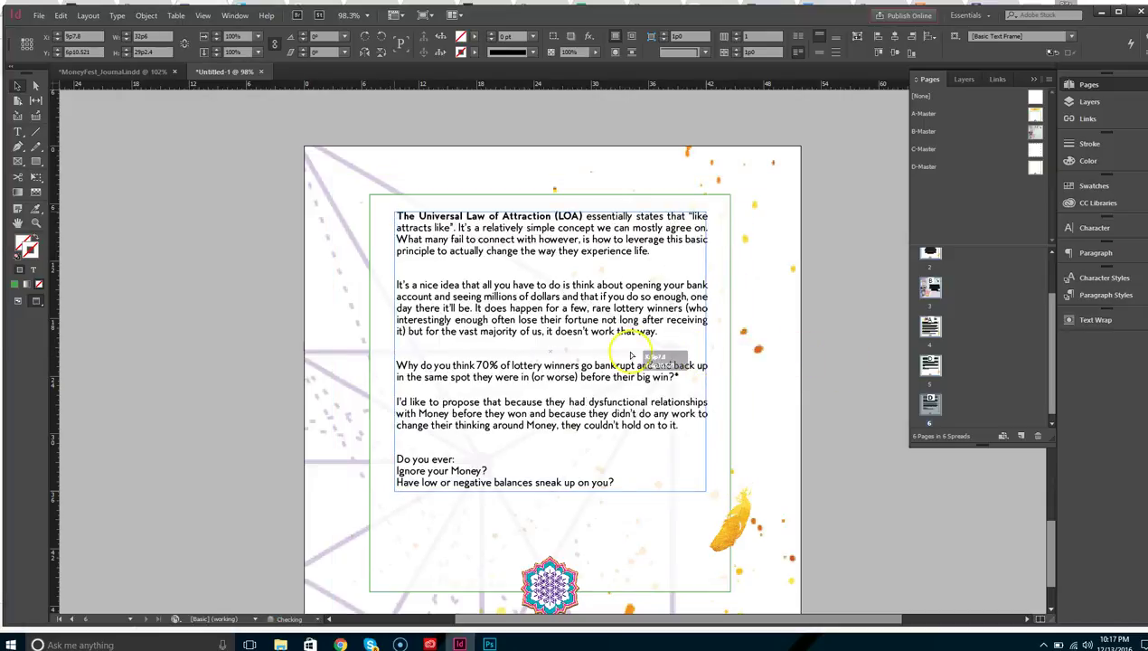
- Copy the "Live paycheck to paycheck?" text frame from page 7 of MoneyFest_Journal.indd and return to the untitled document
{"action": "left_click", "coordinate": [135, 72]}
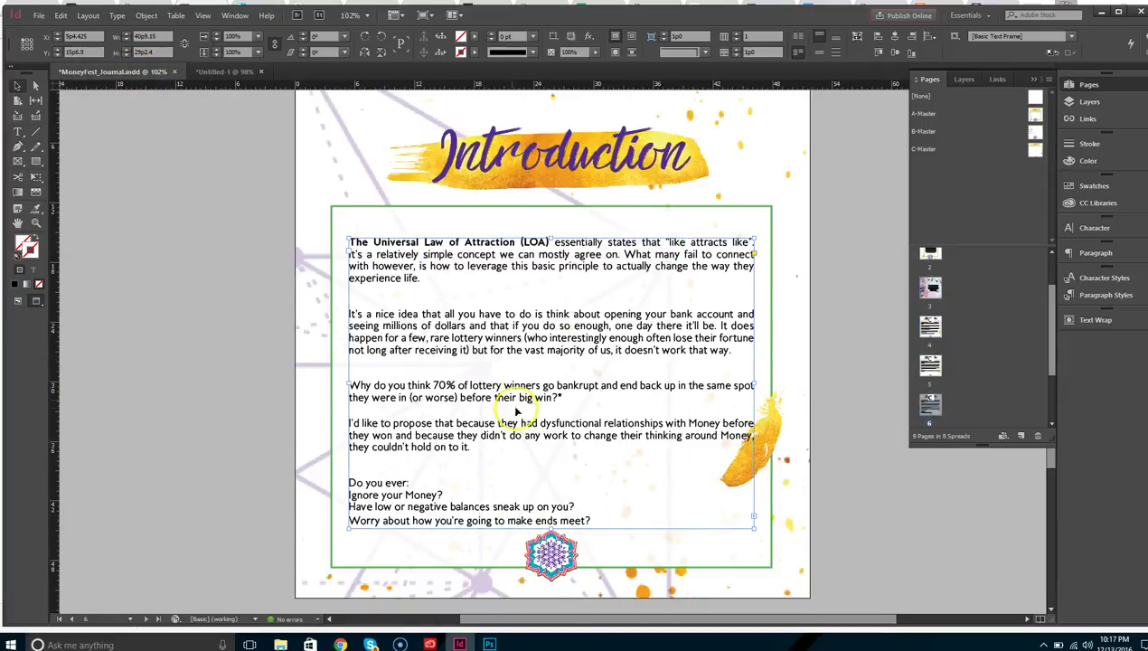
{"action": "scroll", "coordinate": [543, 503], "scroll_direction": "down", "scroll_amount": 10}
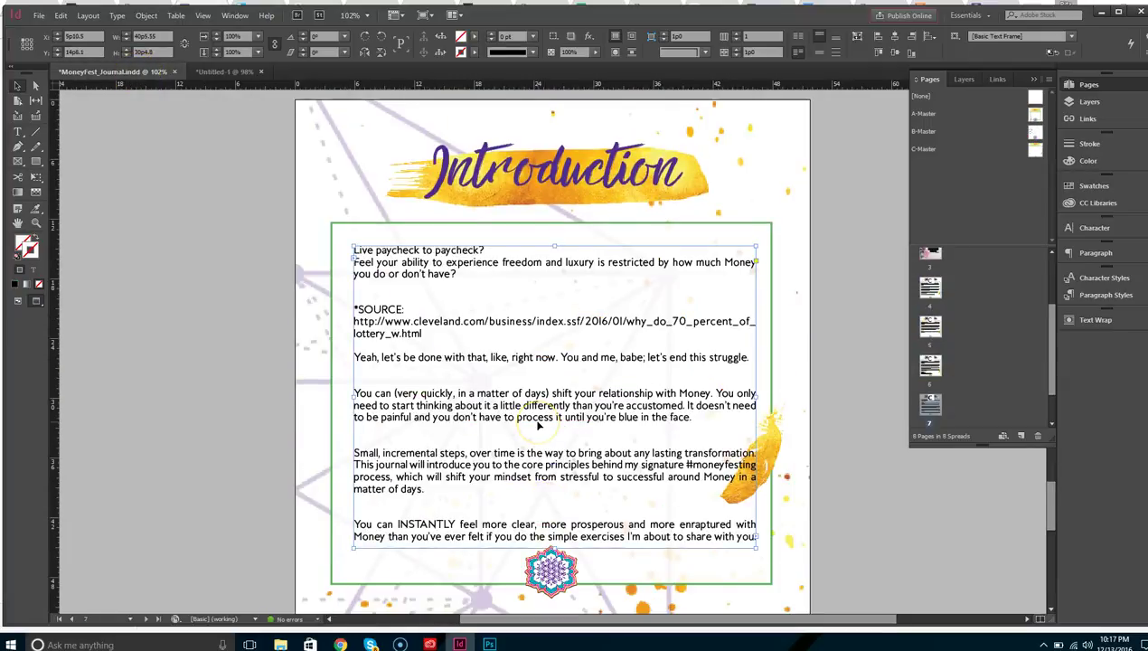
{"action": "left_click", "coordinate": [237, 71]}
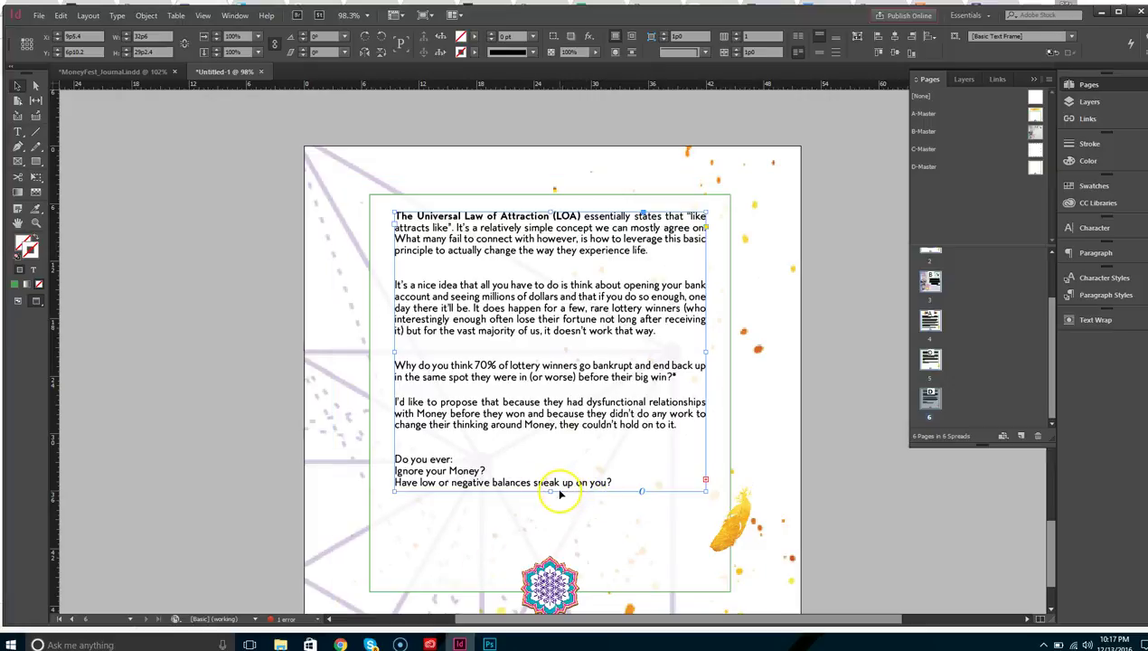
- Extend the page 6 text frame downward to about 34p0 high, and insert one new D-Master page after page 6
{"action": "left_click_drag", "start_coordinate": [550, 493], "coordinate": [552, 538]}
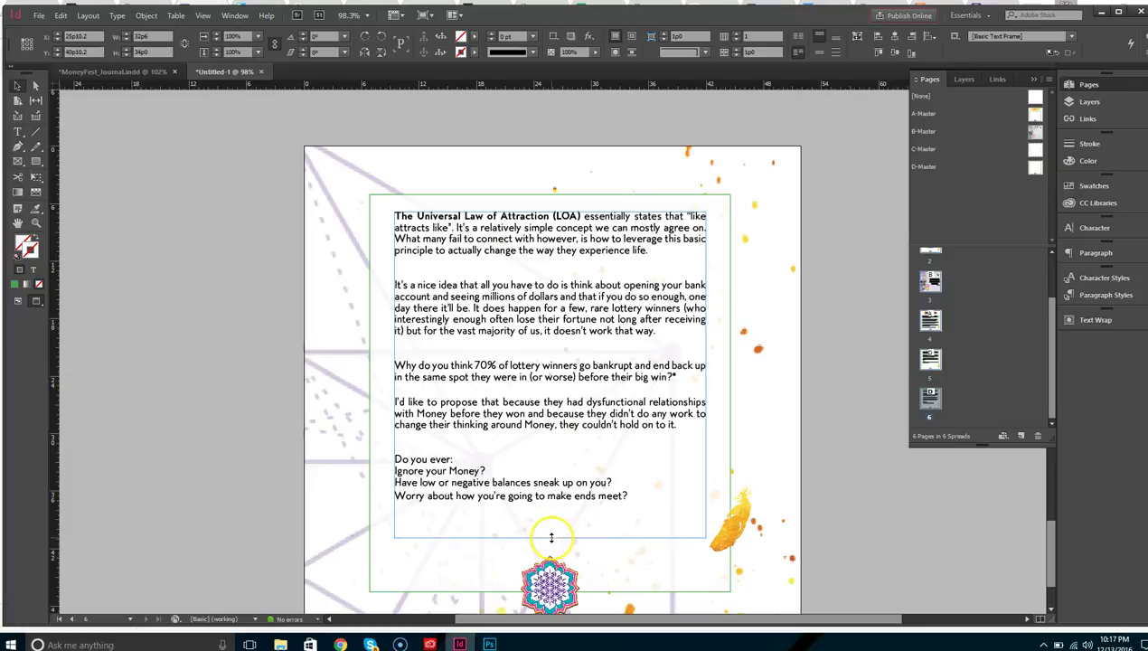
{"action": "right_click", "coordinate": [938, 411]}
{"action": "left_click", "coordinate": [978, 414]}
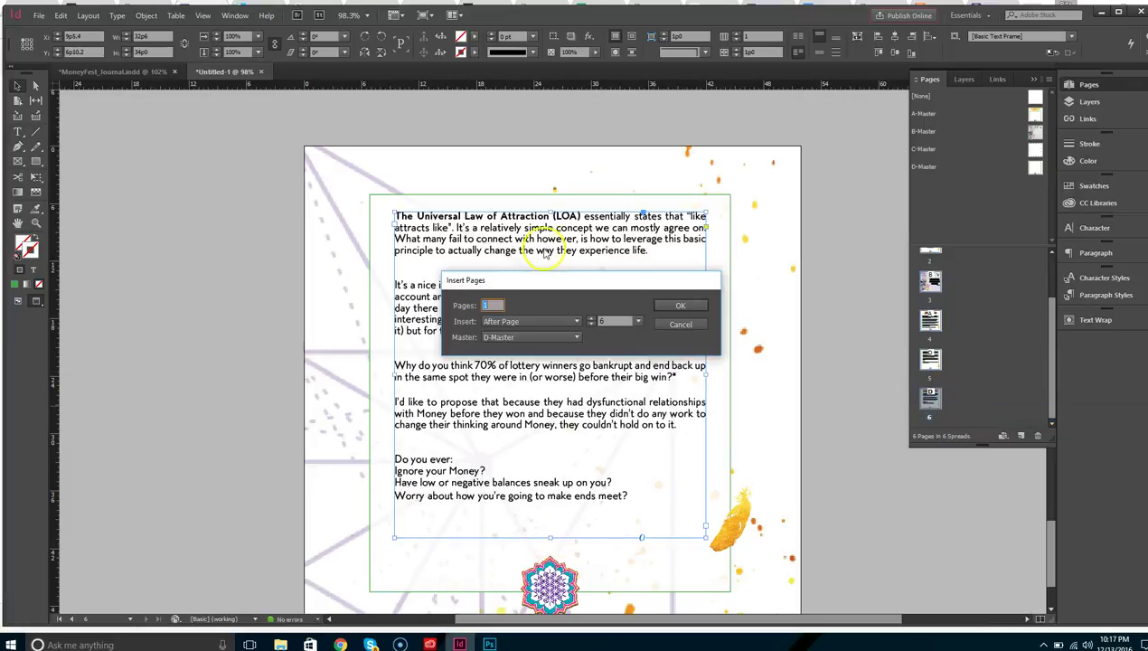
{"action": "left_click", "coordinate": [677, 306]}
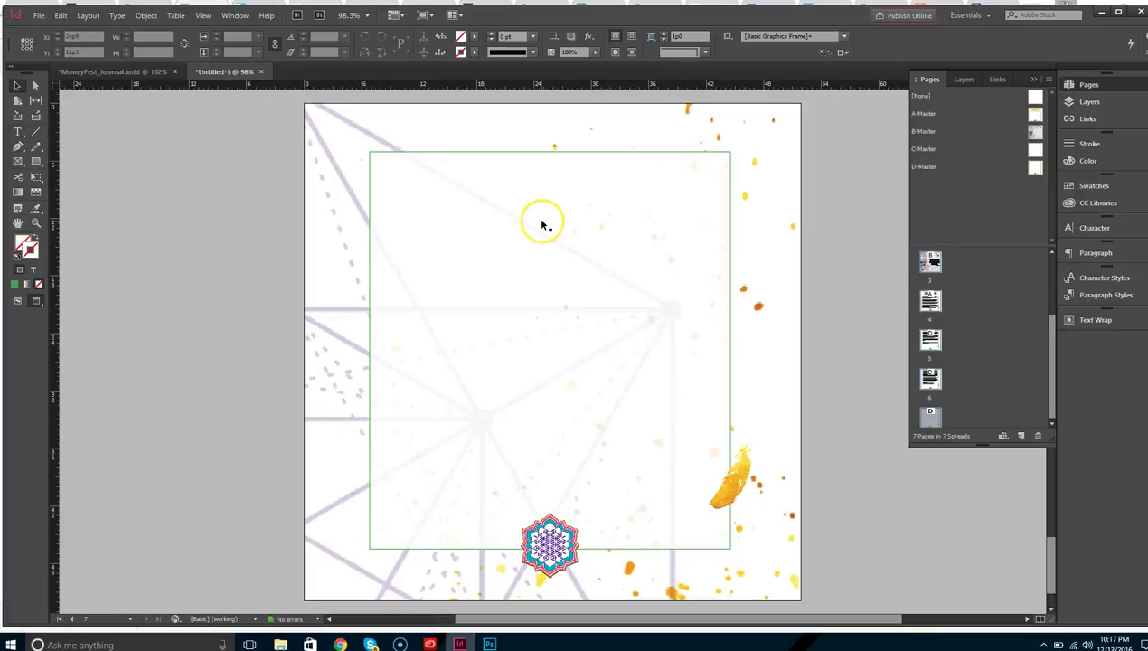
- Paste the "Live paycheck to paycheck?" text frame onto page 7 and fit it inside the green-outlined box, about 34p0 wide and 33p11 high
{"action": "key", "text": "ctrl+v"}
{"action": "left_click_drag", "start_coordinate": [357, 351], "coordinate": [394, 348]}
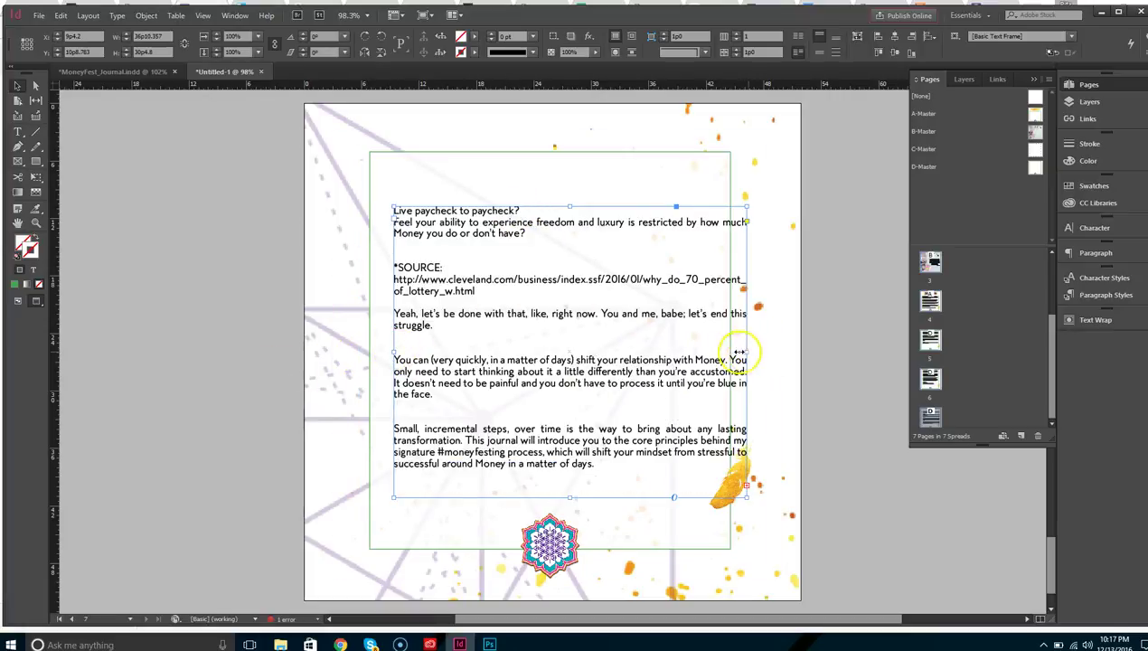
{"action": "left_click_drag", "start_coordinate": [739, 352], "coordinate": [720, 351]}
{"action": "left_click_drag", "start_coordinate": [557, 209], "coordinate": [556, 174]}
{"action": "left_click_drag", "start_coordinate": [544, 253], "coordinate": [541, 253]}
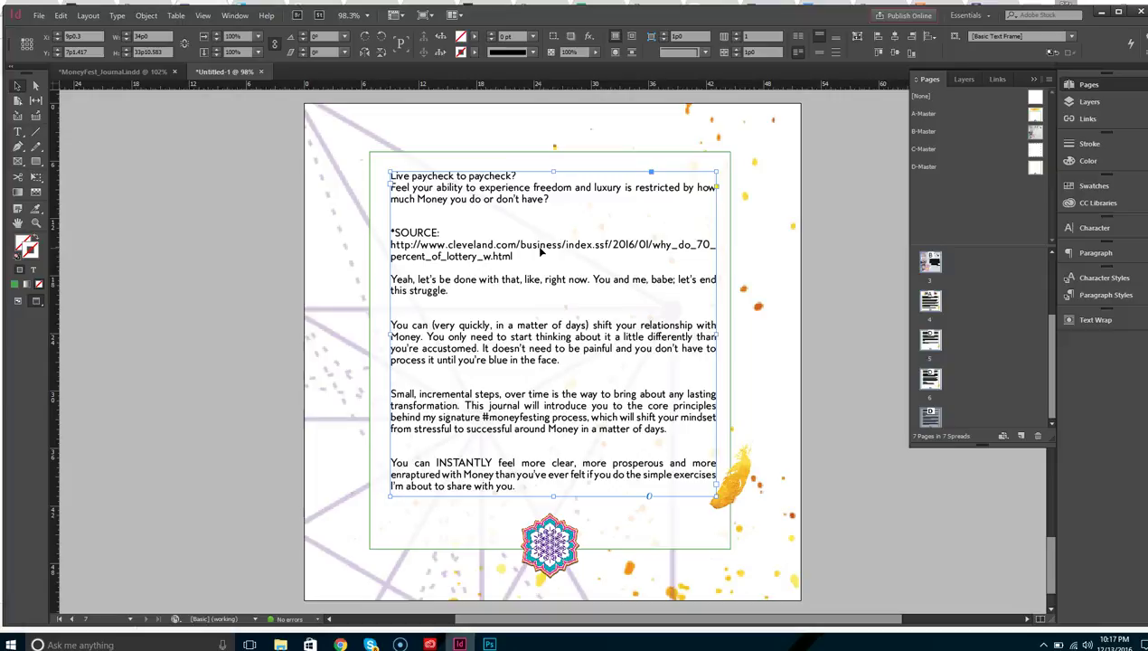
- Copy the "If you employ these mindset shifts" text frame from page 8 of MoneyFest_Journal.indd and return to the untitled document
{"action": "left_click", "coordinate": [932, 407]}
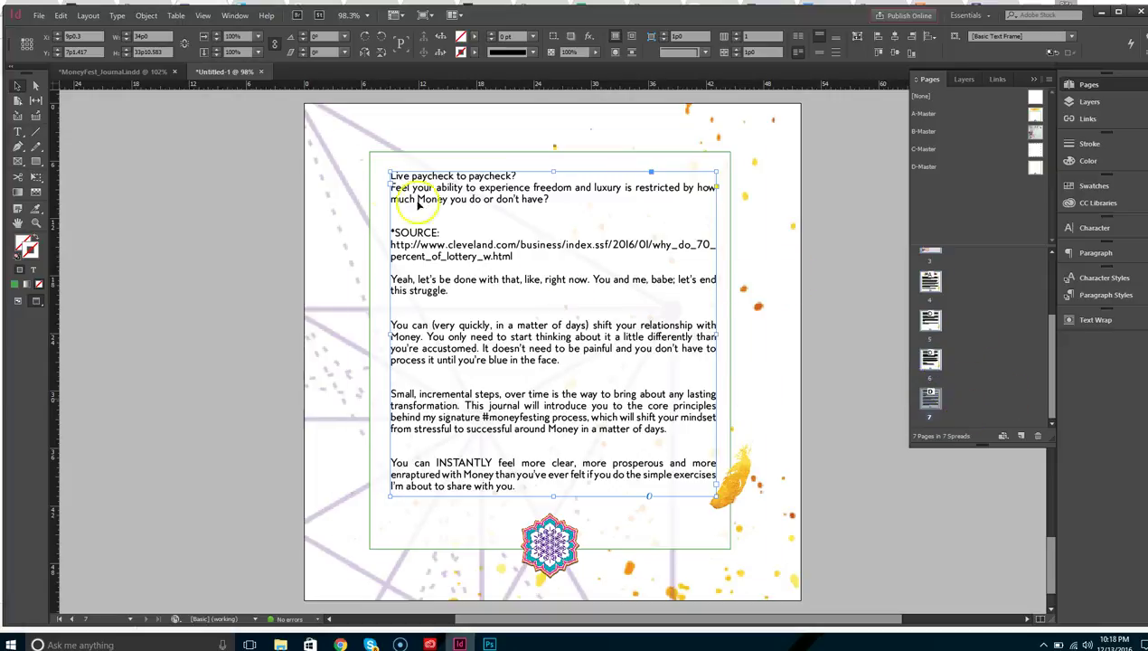
{"action": "left_click", "coordinate": [145, 71]}
{"action": "scroll", "coordinate": [740, 491], "scroll_direction": "down", "scroll_amount": 5}
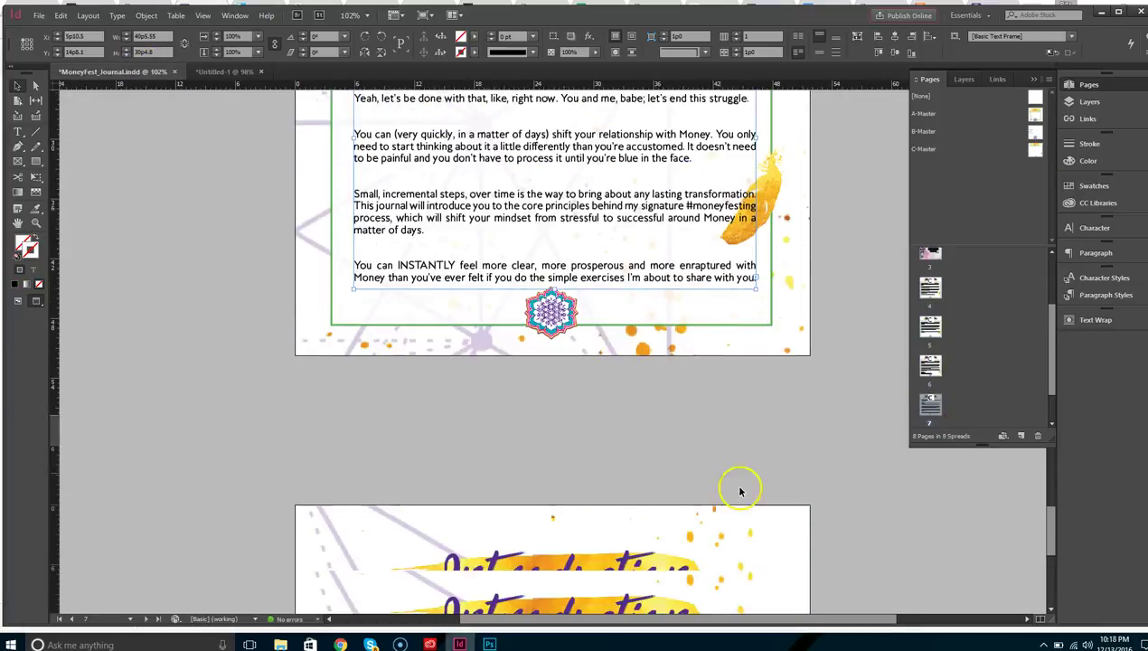
{"action": "scroll", "coordinate": [740, 491], "scroll_direction": "down", "scroll_amount": 5}
{"action": "left_click", "coordinate": [560, 201]}
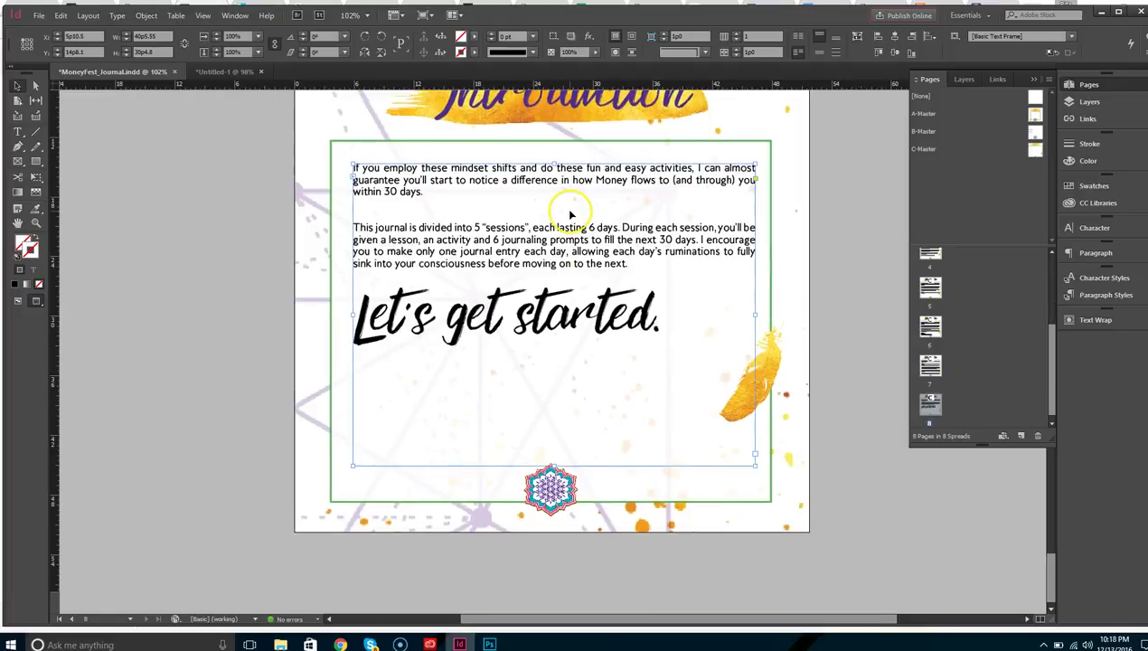
{"action": "left_click", "coordinate": [230, 71]}
- Insert one new D-Master page after page 7
{"action": "right_click", "coordinate": [940, 398]}
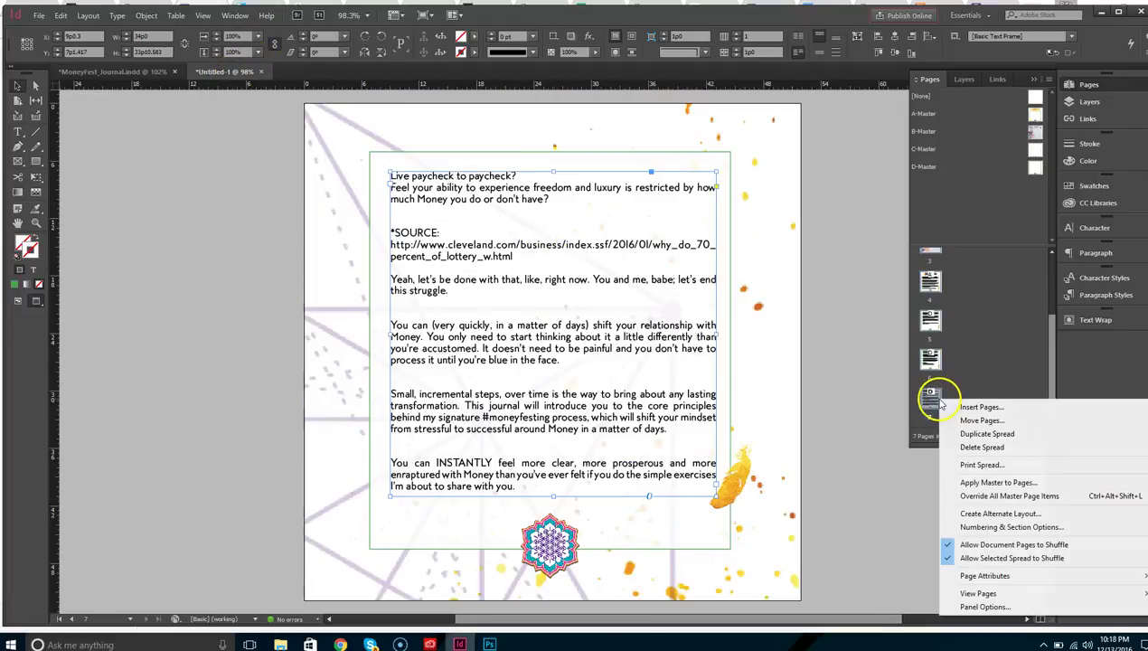
{"action": "left_click", "coordinate": [977, 402]}
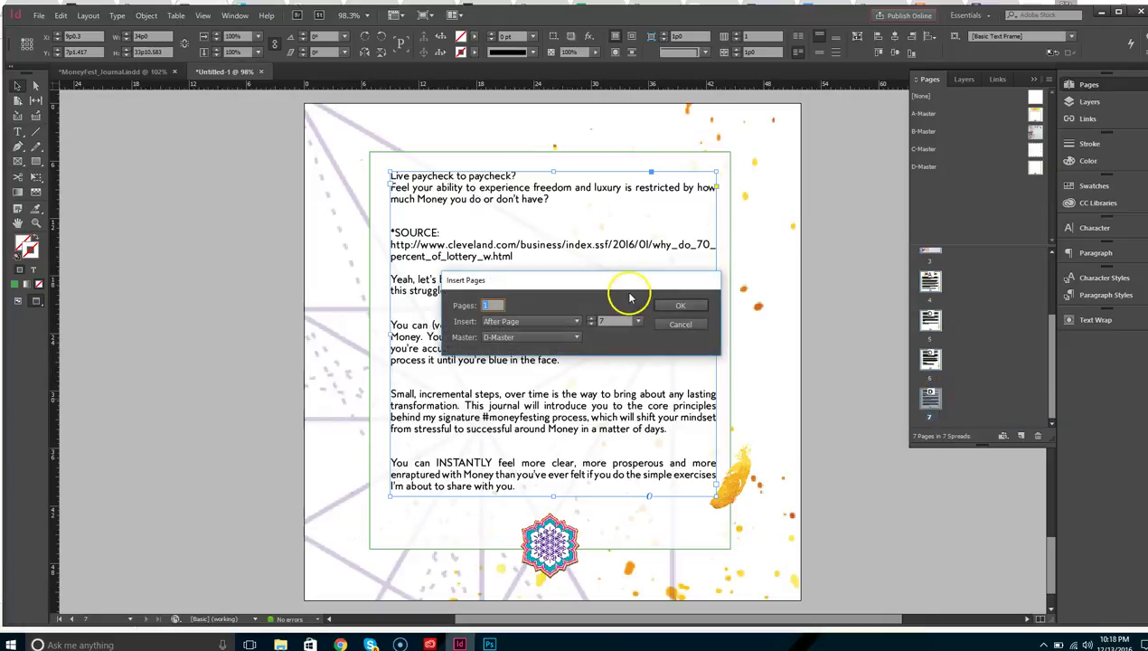
{"action": "left_click", "coordinate": [680, 306]}
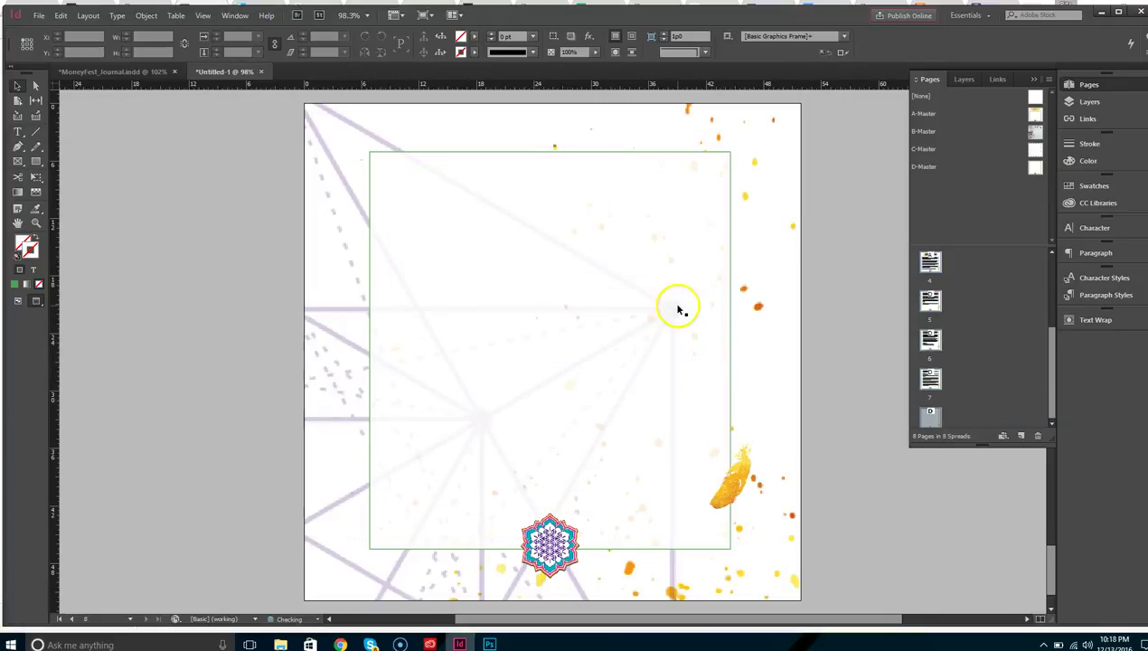
- Paste the "If you employ these mindset shifts" text frame onto page 8 and resize it to about 33p9 wide and 32p8 high
{"action": "key", "text": "ctrl+v"}
{"action": "left_click_drag", "start_coordinate": [356, 360], "coordinate": [385, 353]}
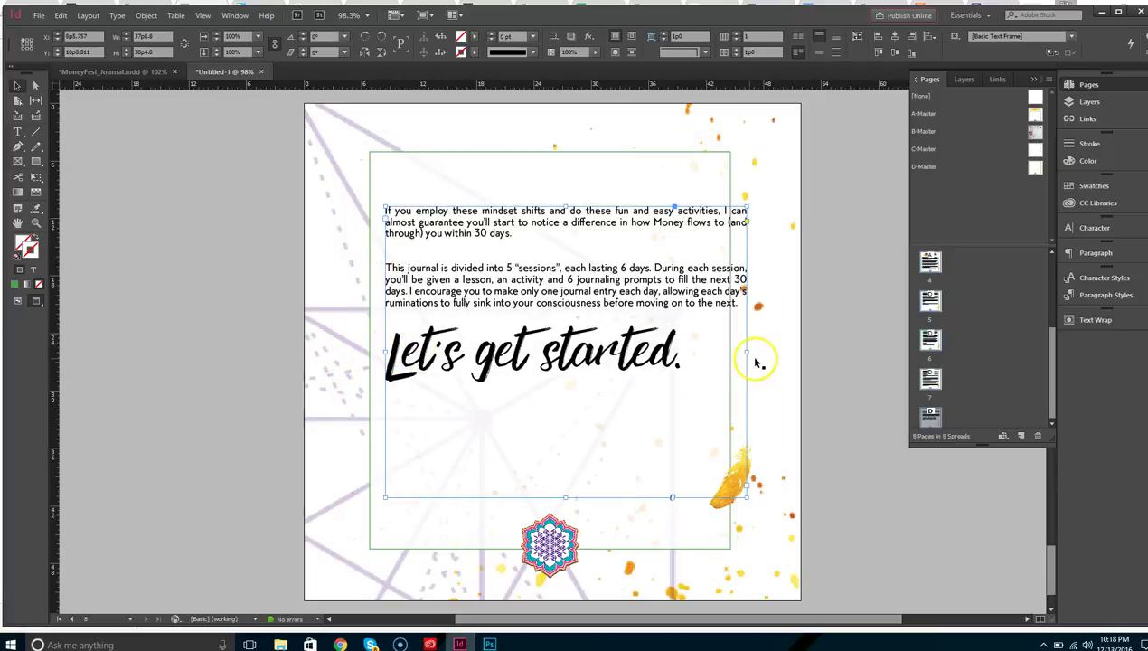
{"action": "left_click_drag", "start_coordinate": [747, 352], "coordinate": [710, 352]}
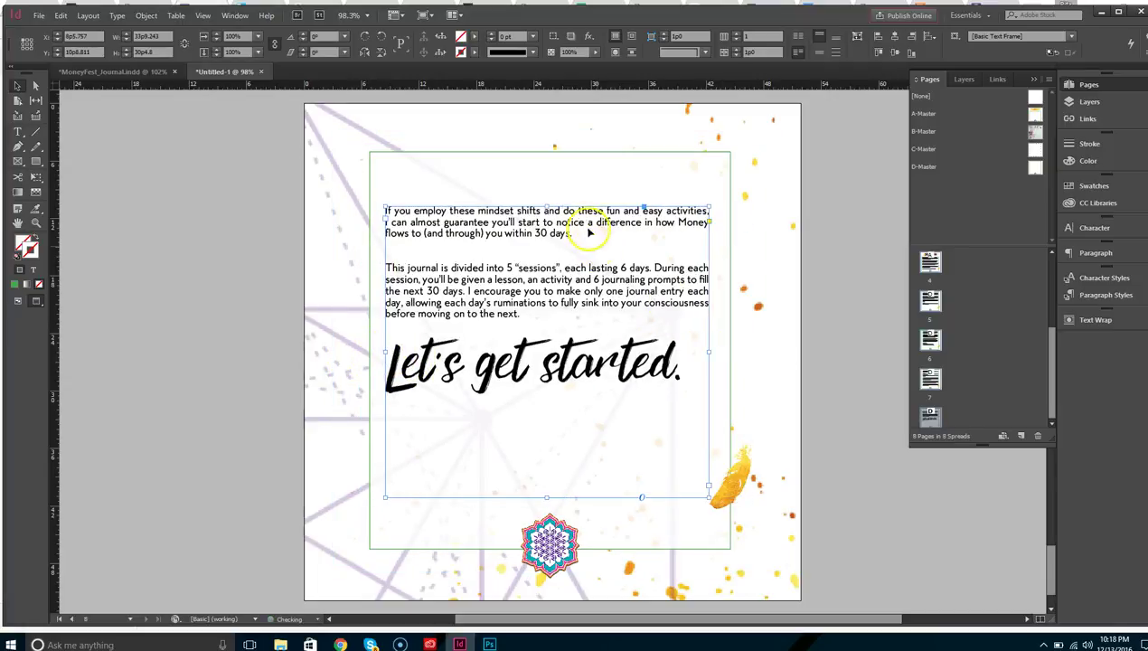
{"action": "left_click_drag", "start_coordinate": [548, 206], "coordinate": [548, 185]}
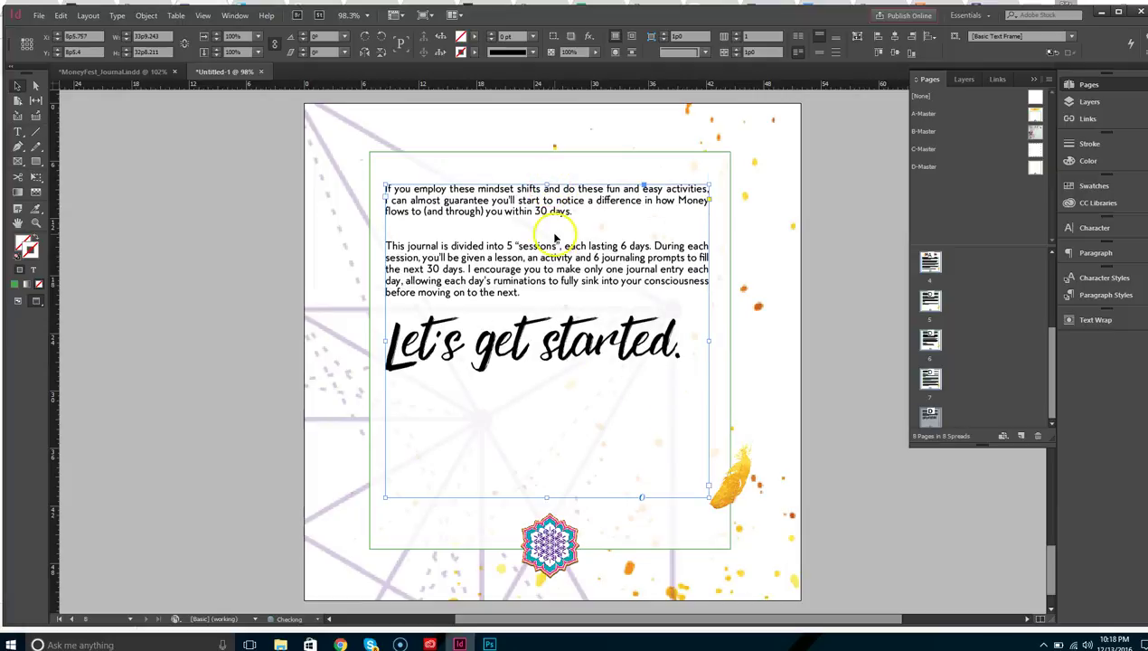
{"action": "left_click", "coordinate": [864, 387]}
{"action": "scroll", "coordinate": [983, 343], "scroll_direction": "down", "scroll_amount": 1}
{"action": "scroll", "coordinate": [983, 342], "scroll_direction": "down", "scroll_amount": 1}
{"action": "left_click_drag", "start_coordinate": [935, 413], "coordinate": [935, 411]}
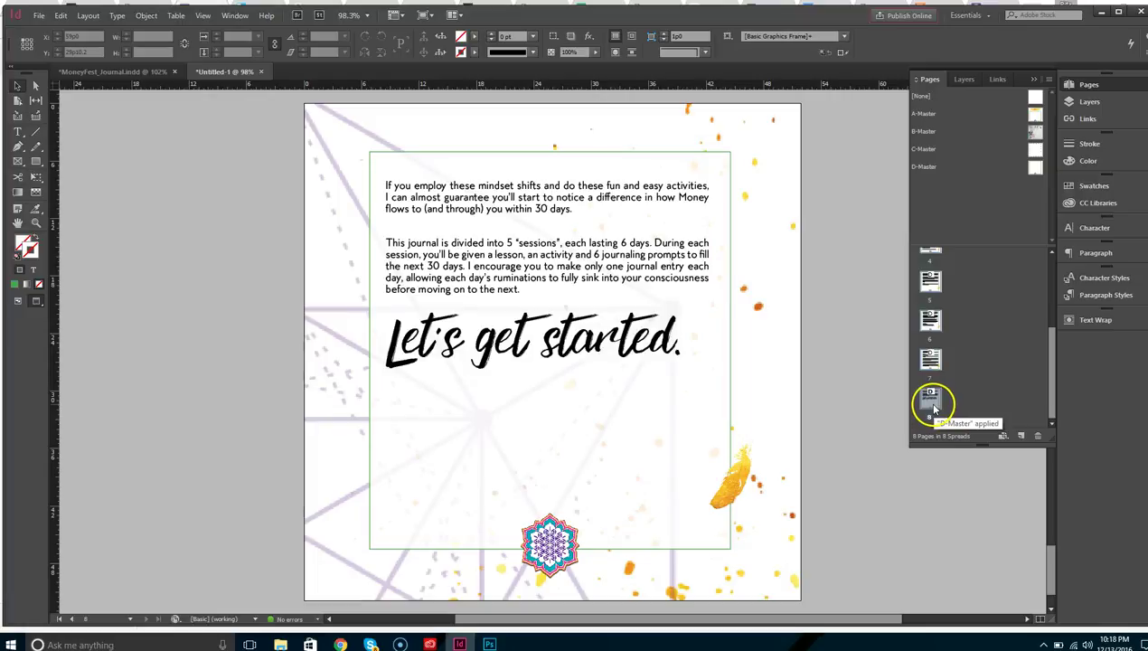